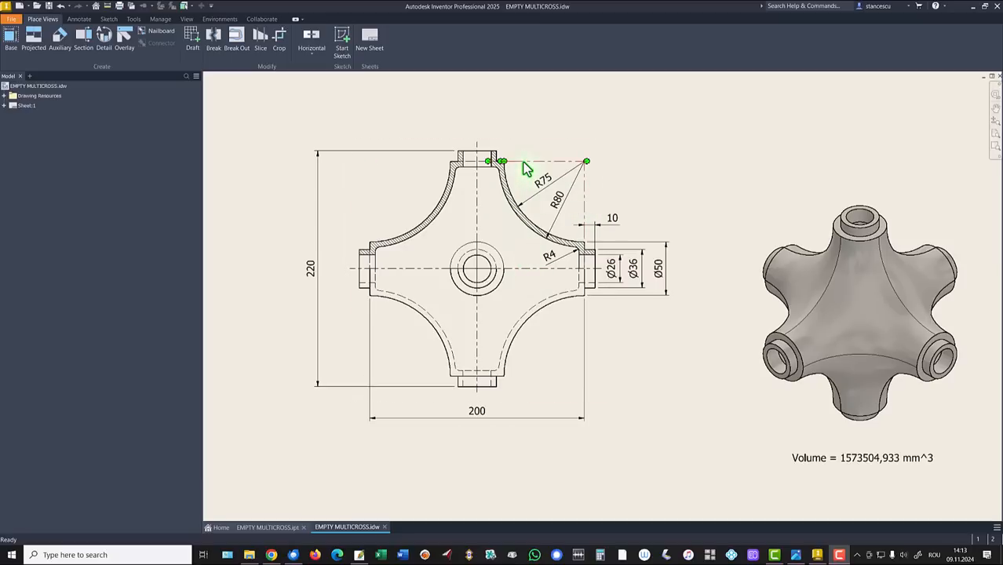
# Step: Inspect the R75 and R80 radius dimensions on the MULTICROSS drawing, then start a new file
pyautogui.click(643, 164)
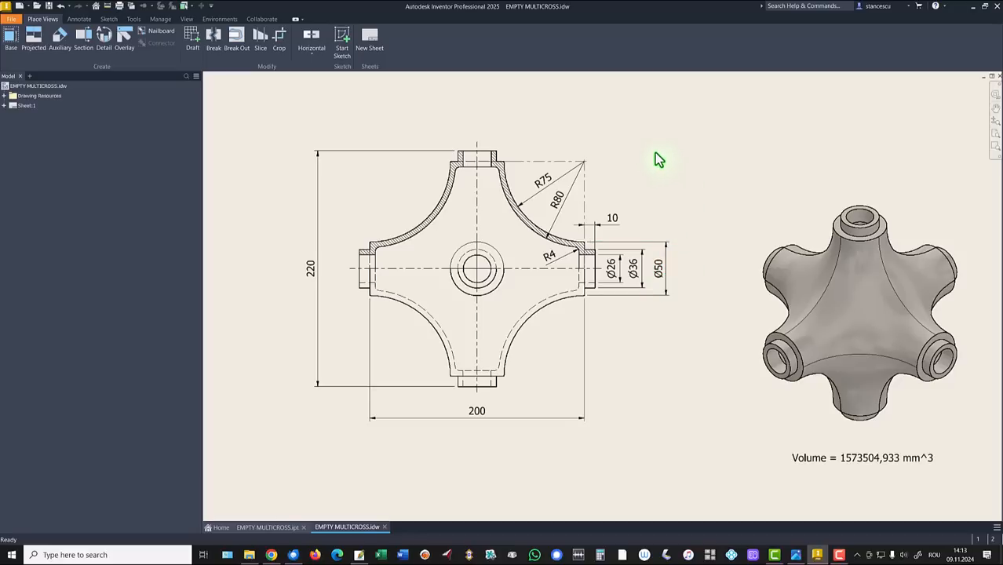
pyautogui.click(572, 139)
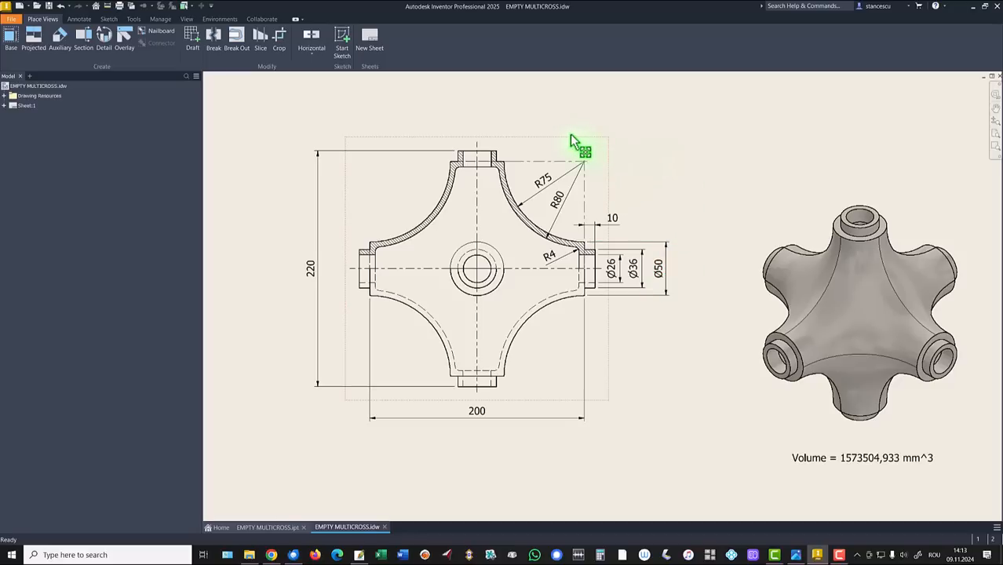
pyautogui.click(545, 187)
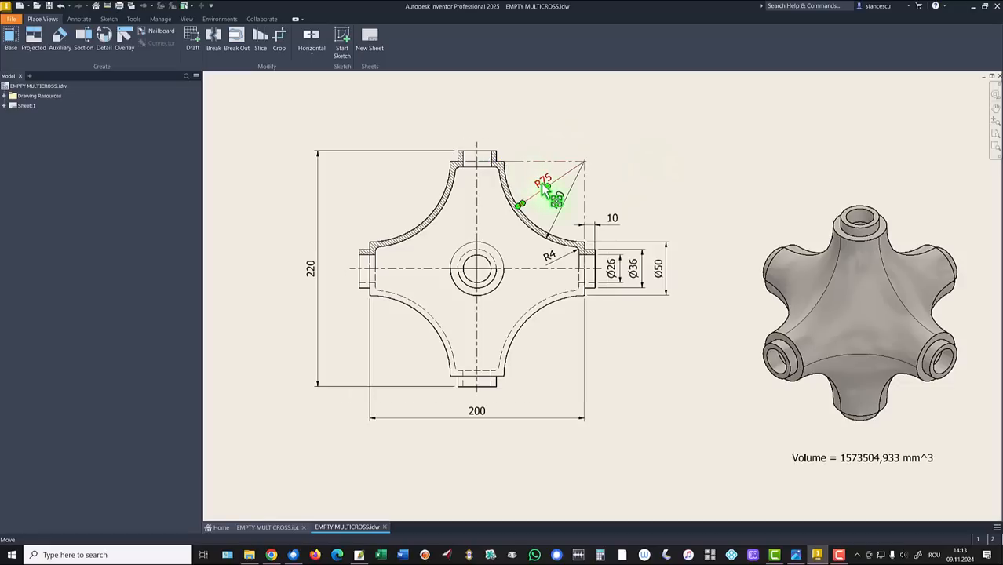
pyautogui.click(590, 167)
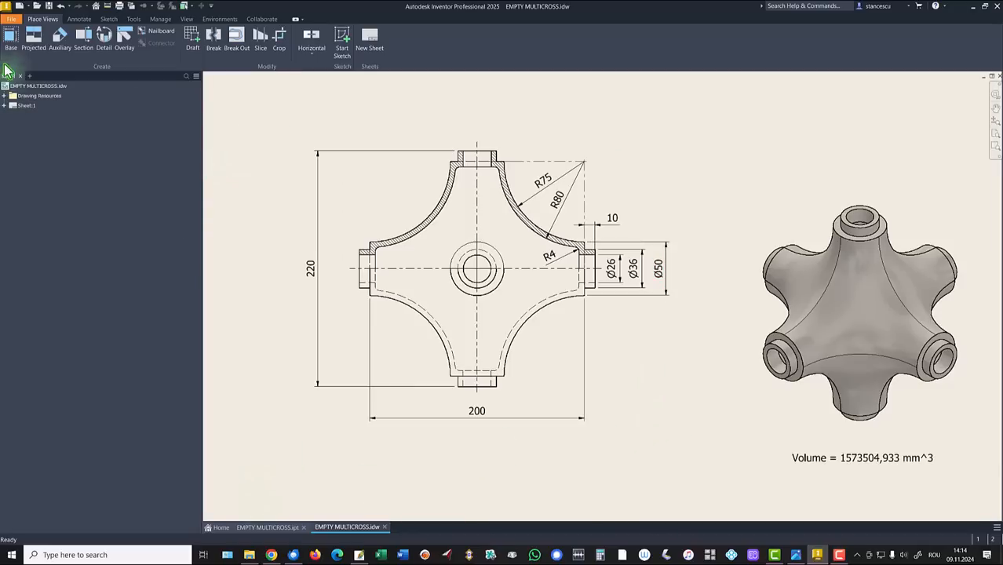
pyautogui.click(22, 7)
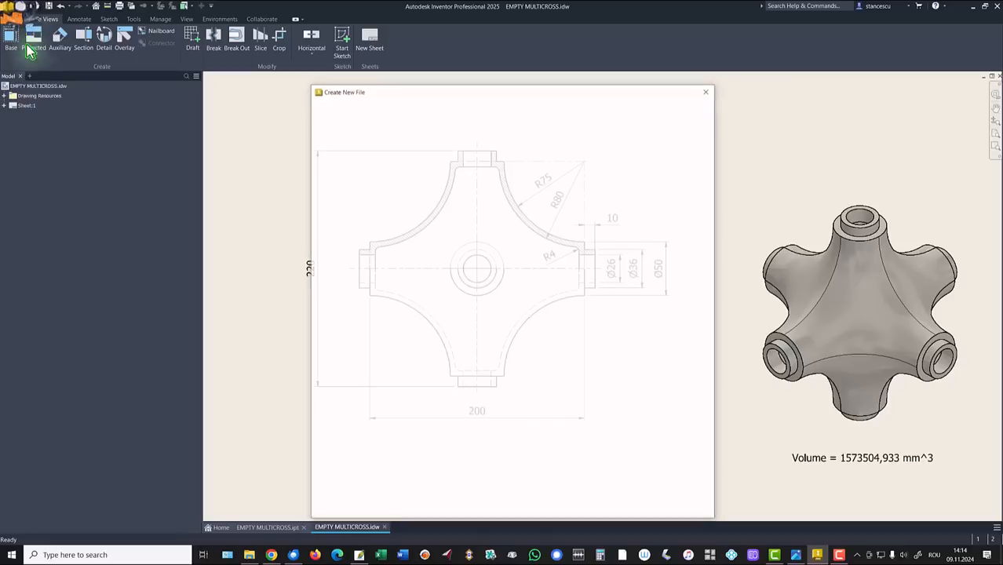
# Step: Create a Standard (mm) part and sketch a 200/2 square rectangle from the origin on XY
pyautogui.doubleClick(518, 155)
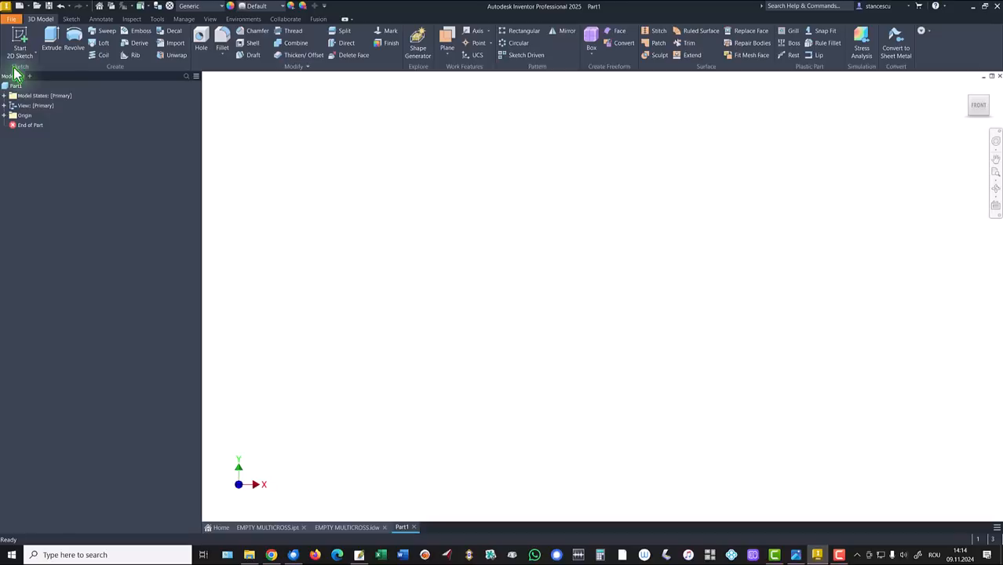
pyautogui.click(20, 43)
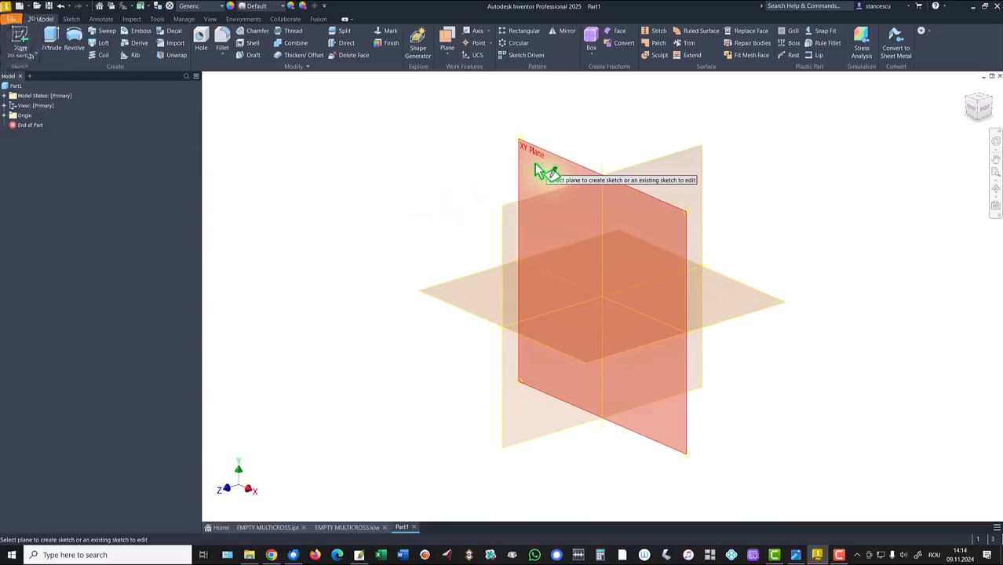
pyautogui.click(535, 163)
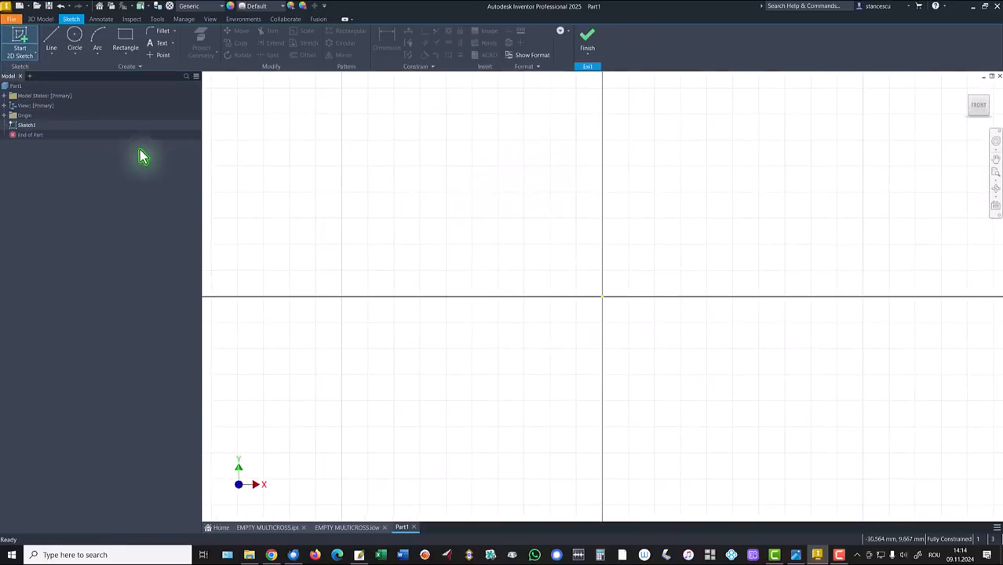
pyautogui.click(125, 38)
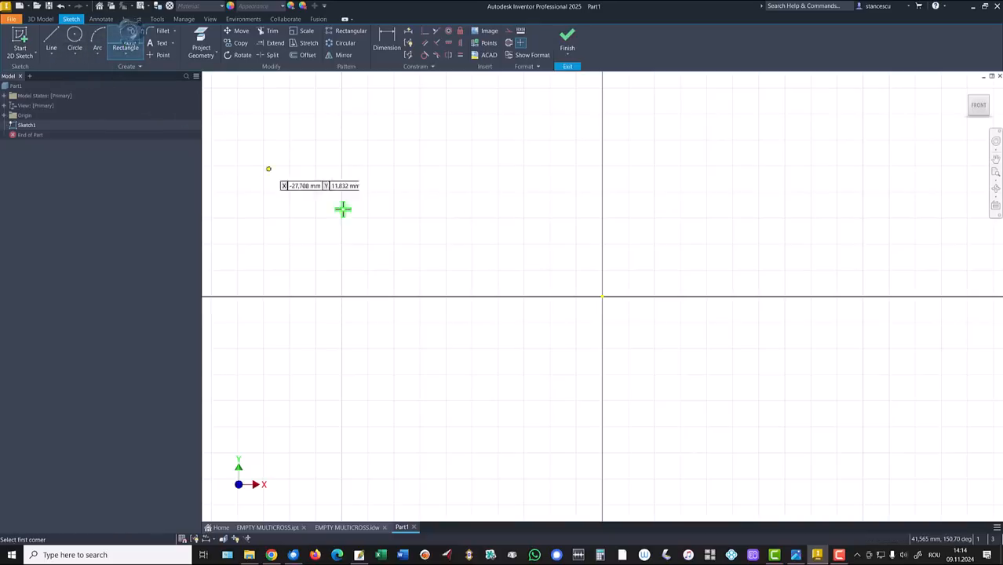
pyautogui.click(602, 297)
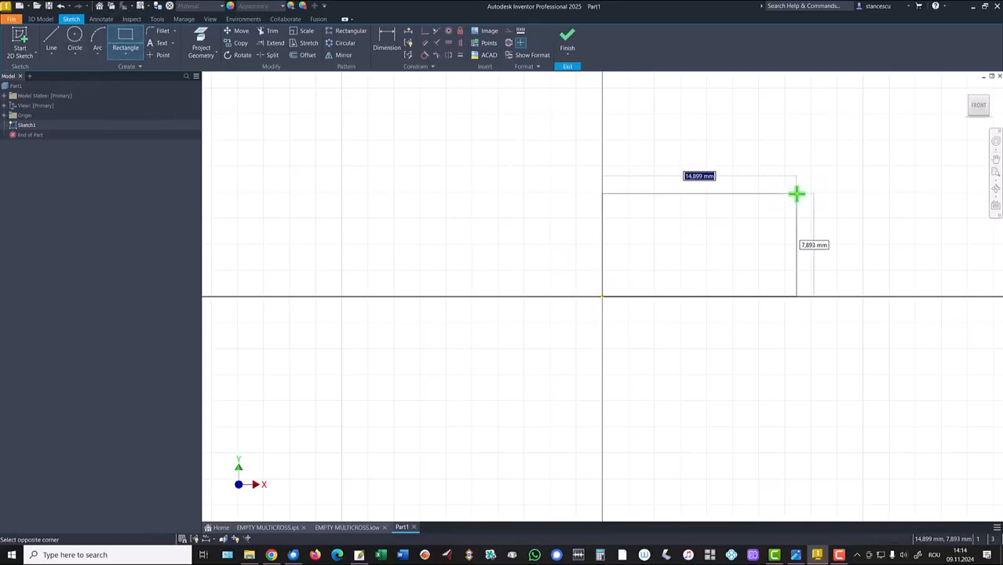
pyautogui.write('200/2')
pyautogui.press('Tab')
pyautogui.write('200')
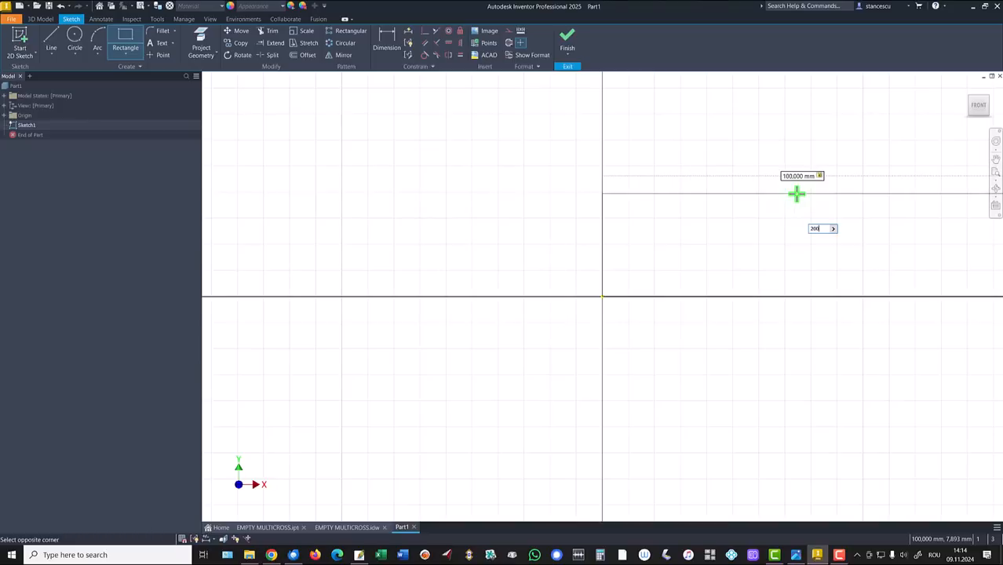
pyautogui.press('Return')
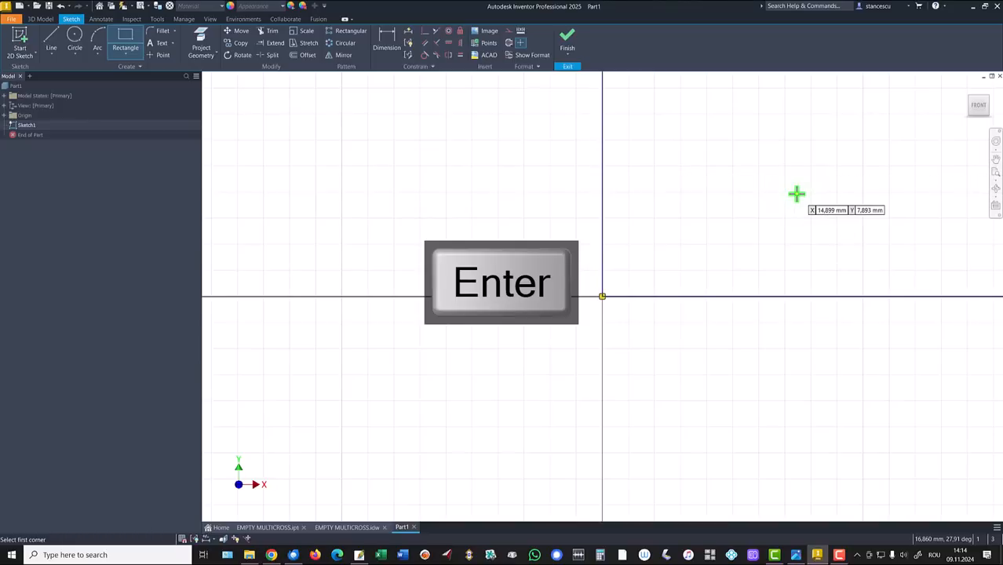
pyautogui.press('F6')
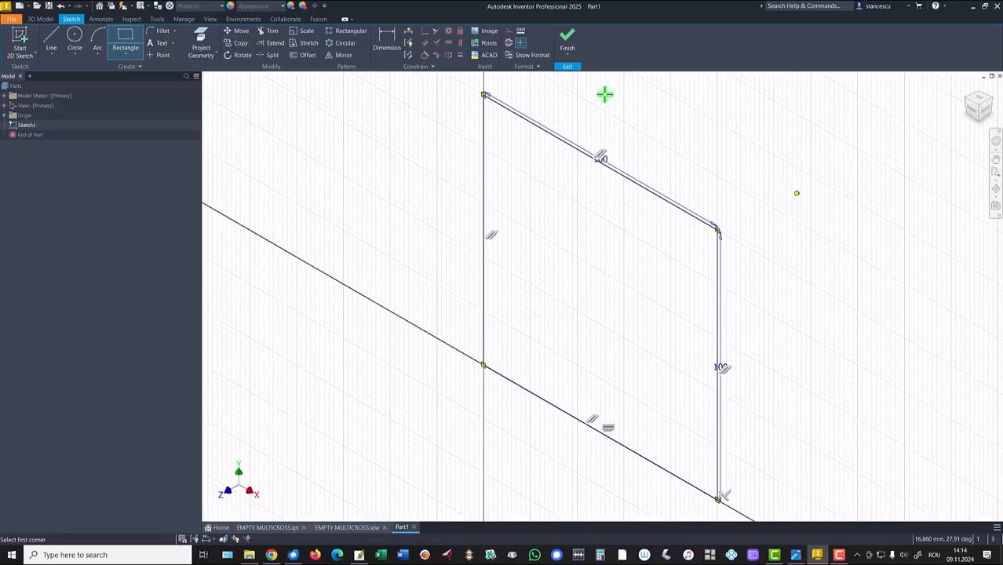
pyautogui.click(567, 40)
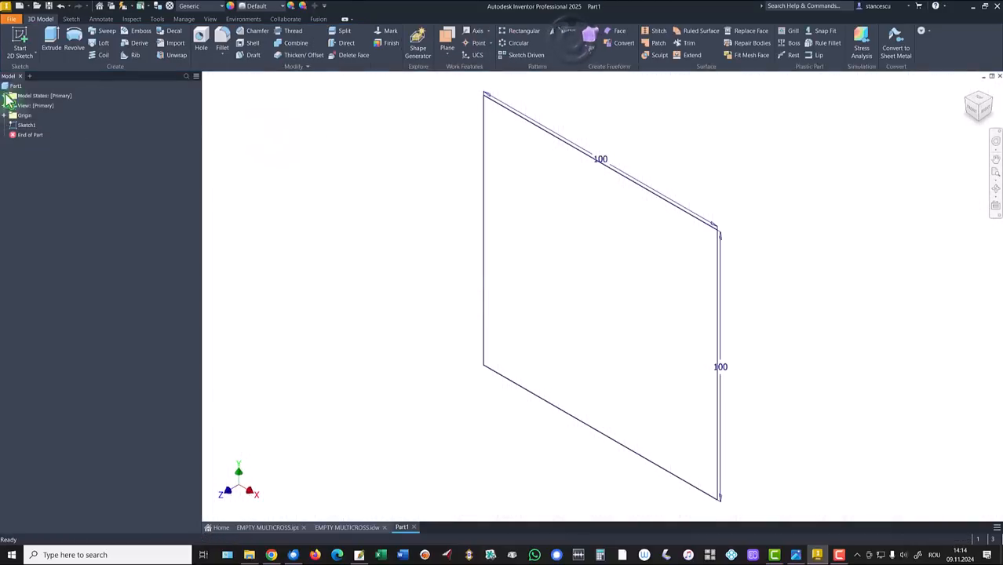
# Step: Extrude the square profile 200/2 into a cube-shaped solid
pyautogui.click(51, 37)
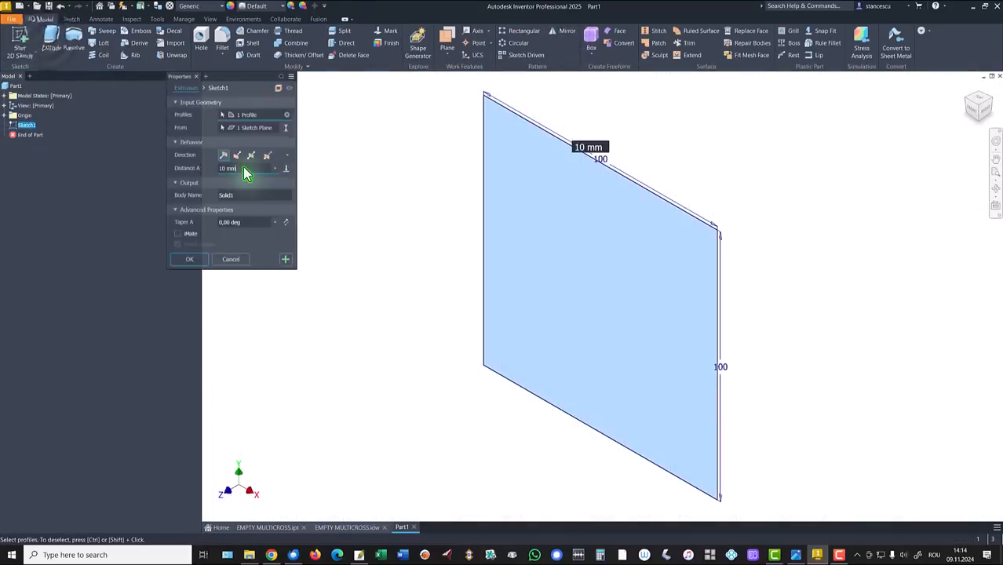
pyautogui.write('2')
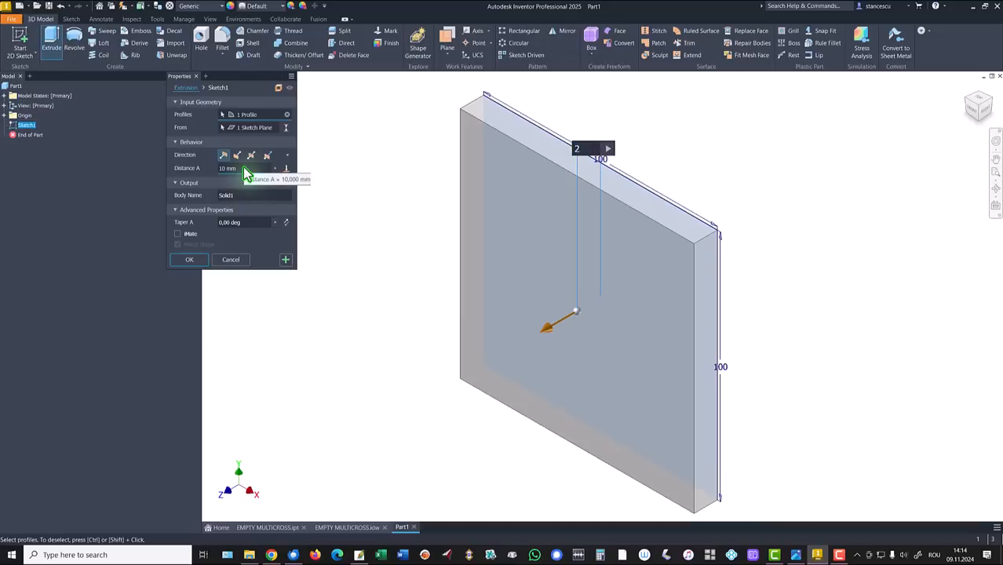
pyautogui.write('00/2')
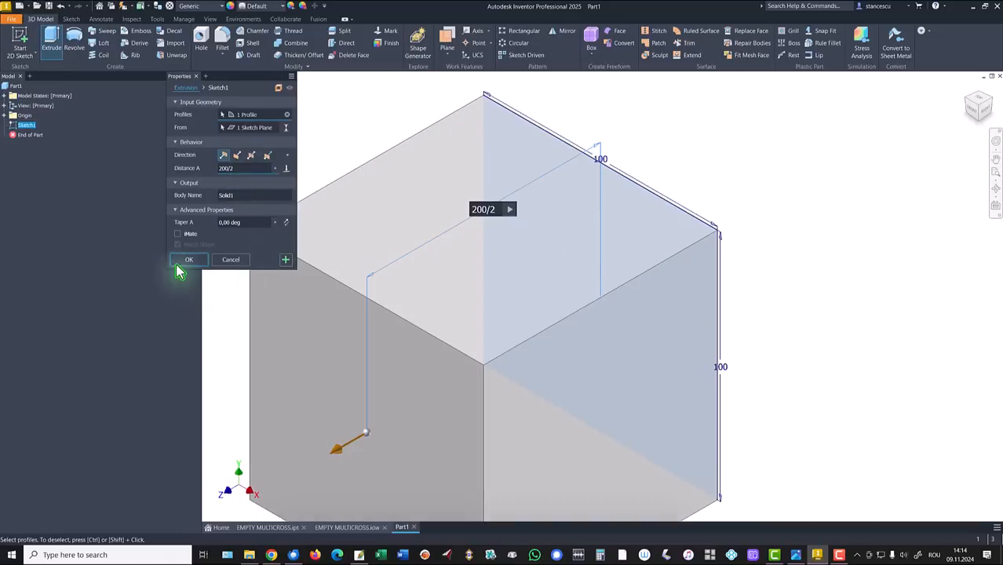
pyautogui.click(186, 263)
pyautogui.press('F6')
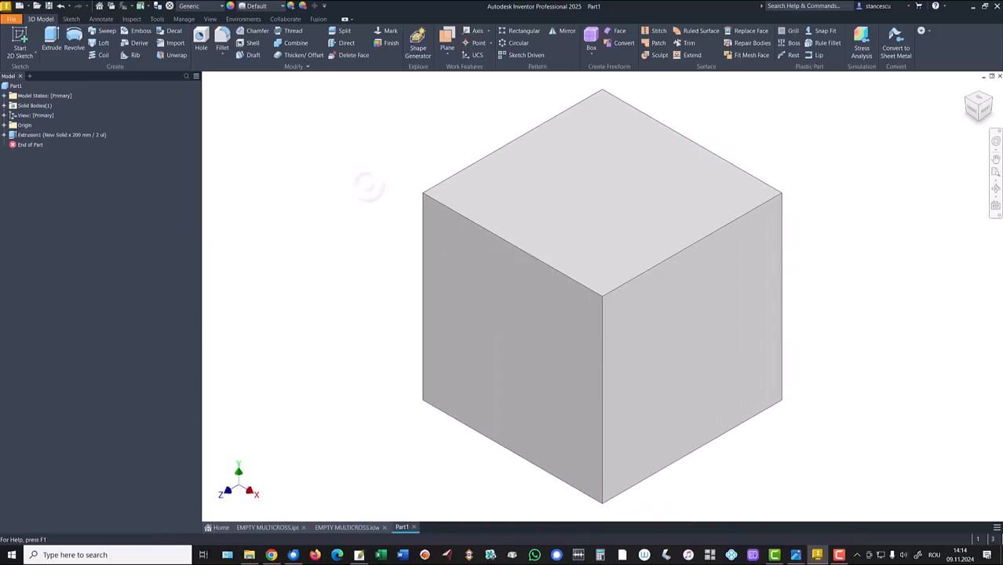
pyautogui.click(660, 187)
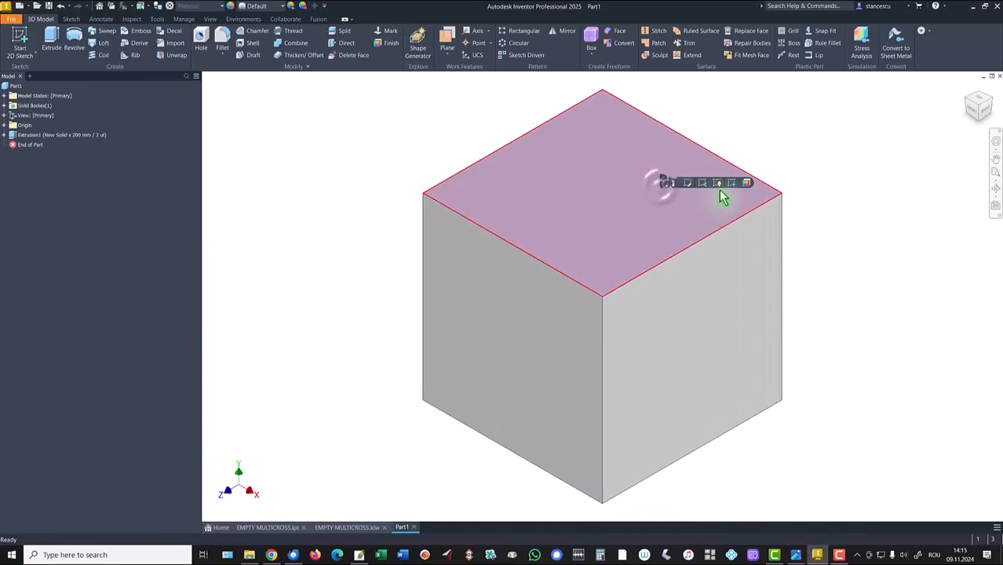
# Step: Sketch a radius 50/2 quarter arc centred at the origin on the cube's top face
pyautogui.click(726, 185)
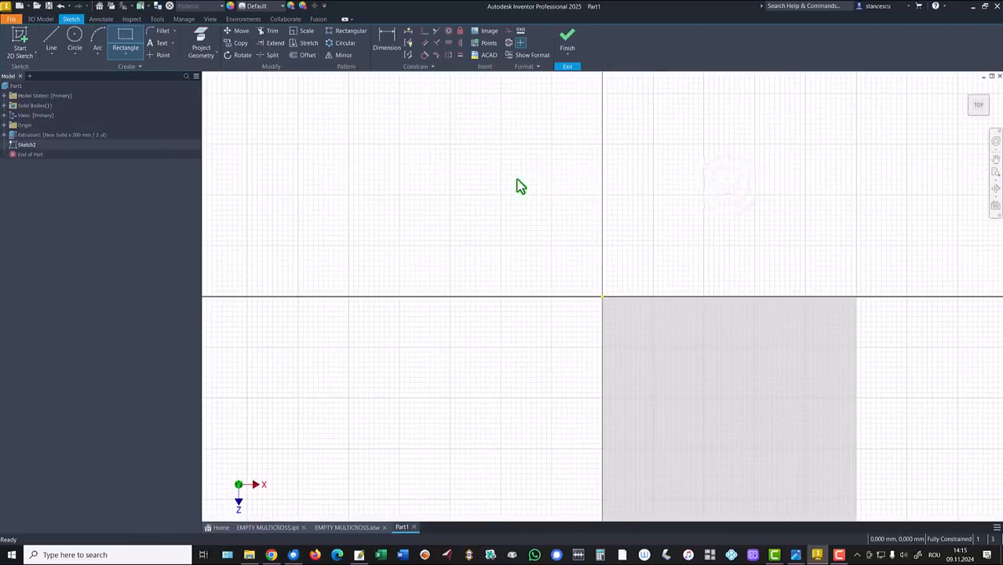
pyautogui.click(99, 55)
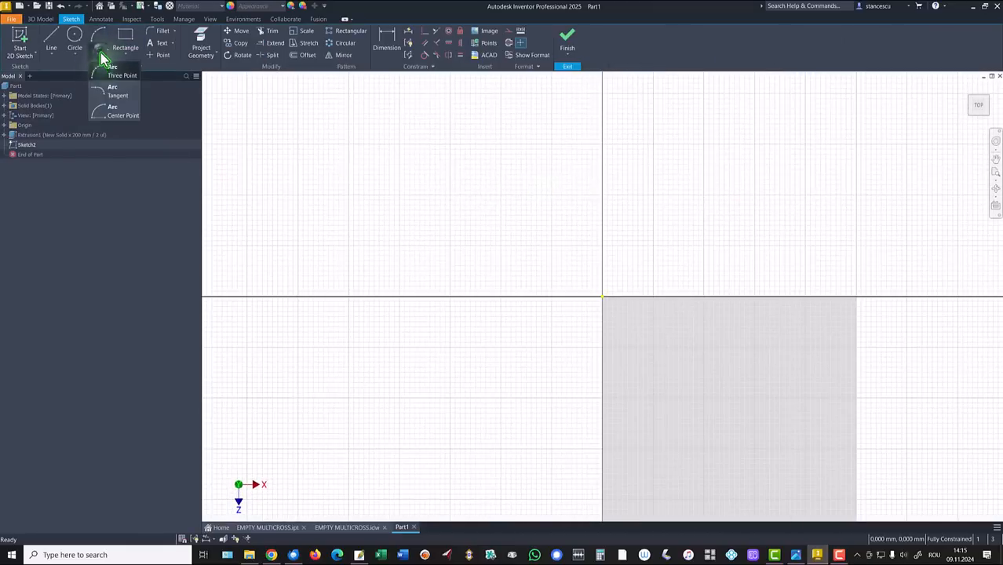
pyautogui.click(109, 116)
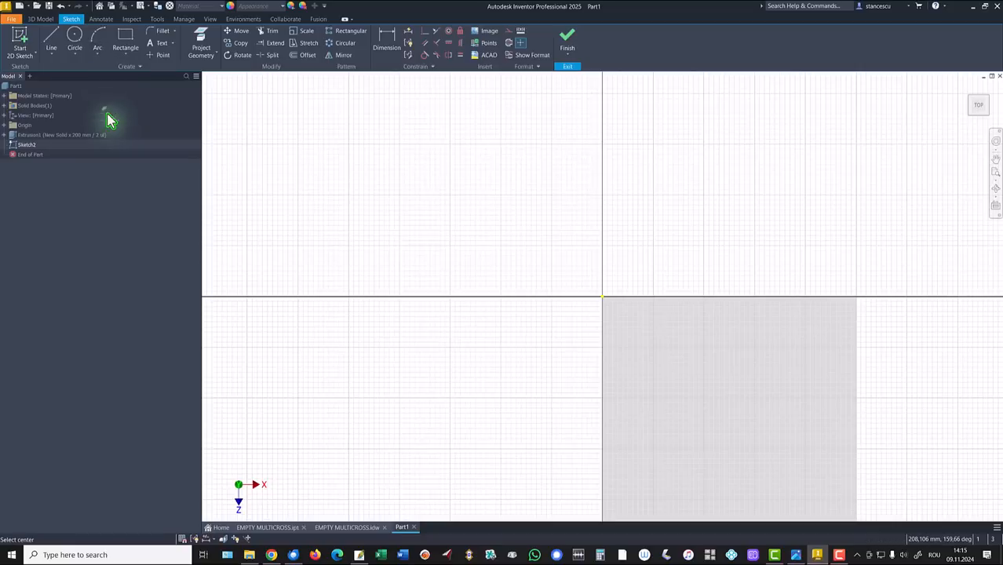
pyautogui.click(602, 296)
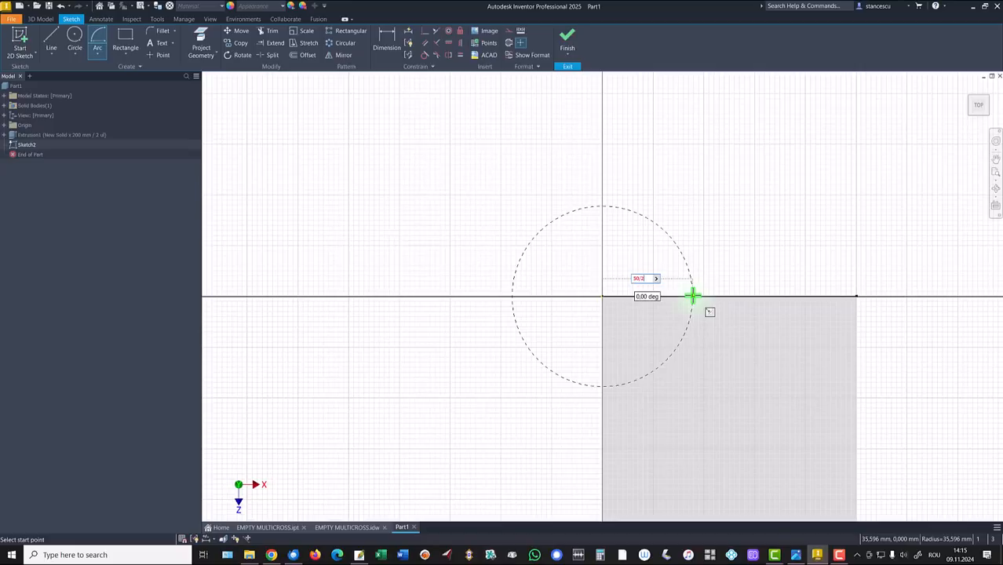
pyautogui.write('50/2')
pyautogui.press('Return')
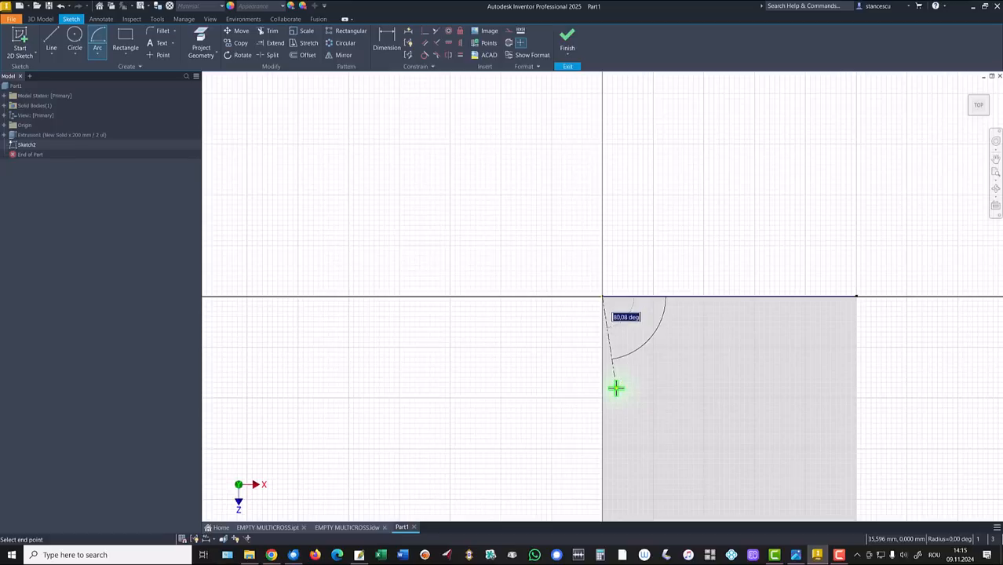
pyautogui.click(602, 389)
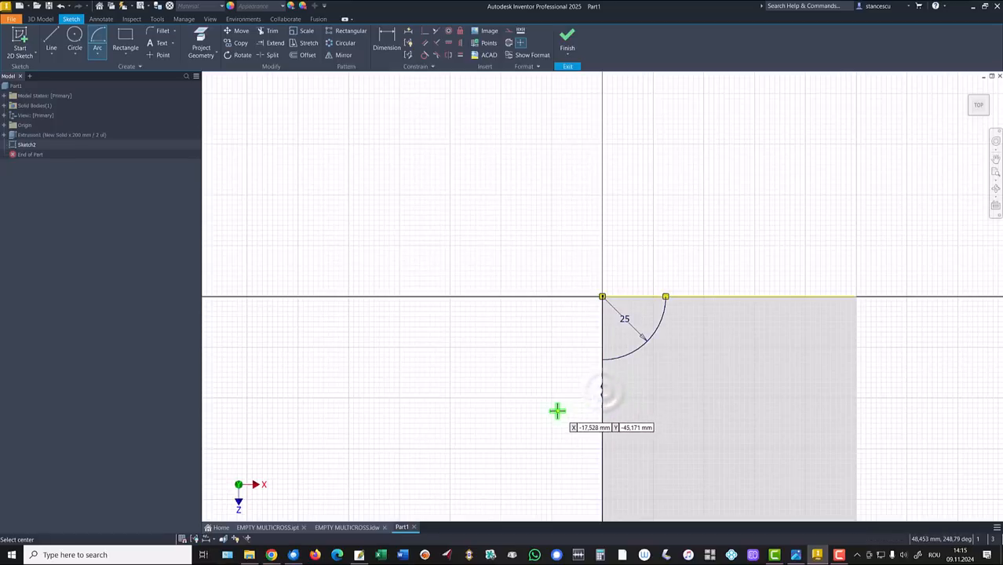
pyautogui.click(567, 39)
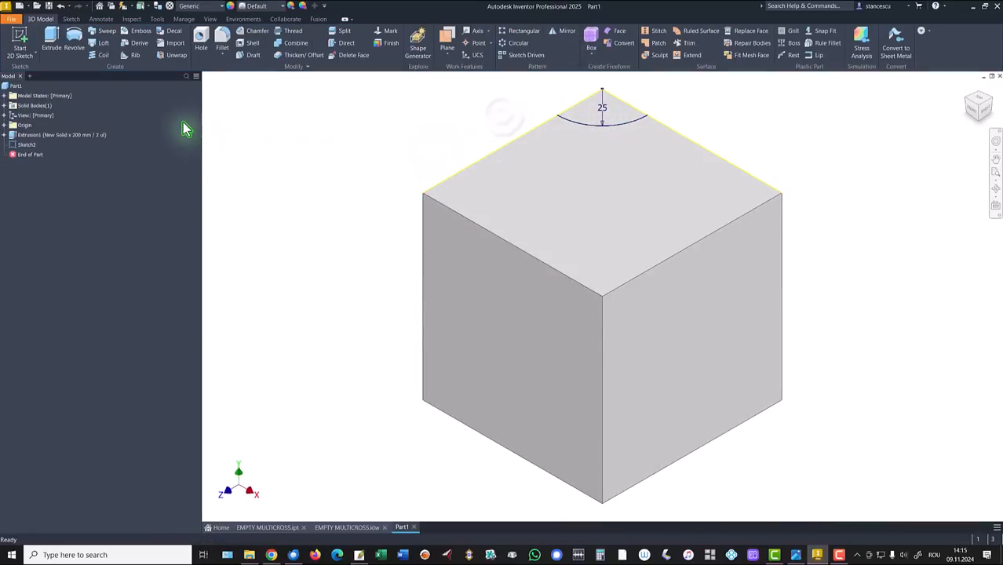
# Step: Extrude the quarter-circle profile 10 mm as a Join
pyautogui.click(51, 37)
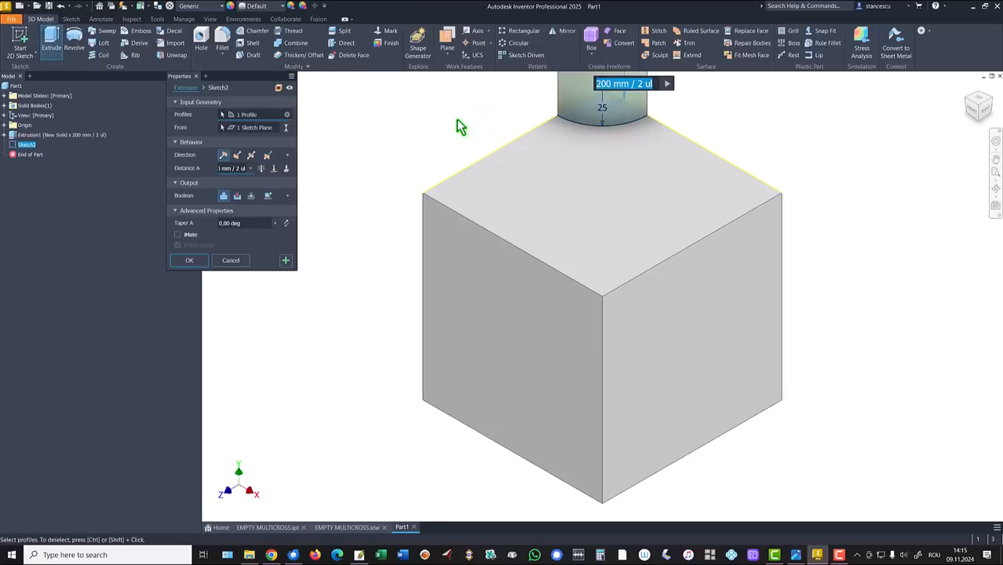
pyautogui.write('10')
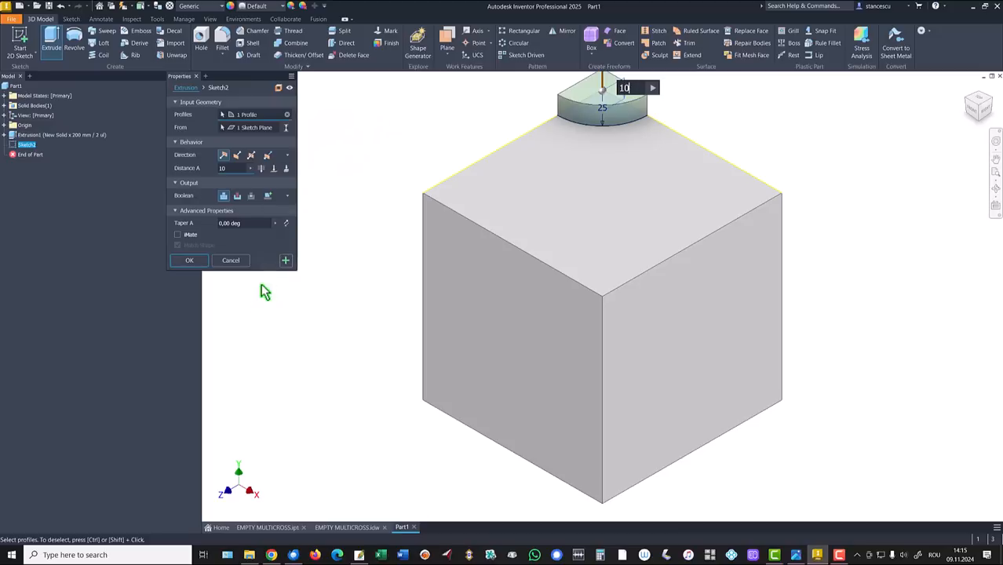
pyautogui.click(189, 264)
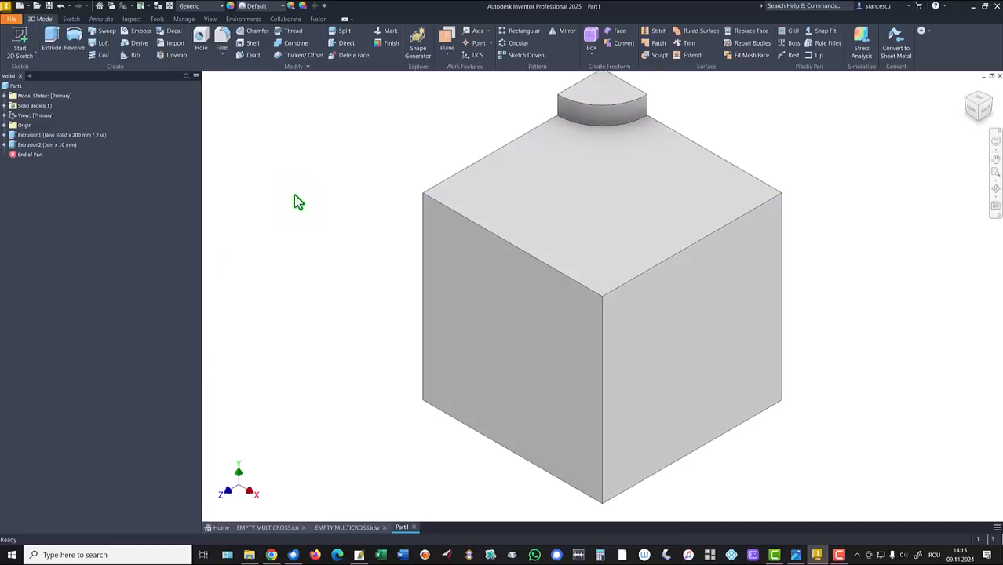
# Step: Sketch a centre-point arc on the side face from its corner between the top and right edges
pyautogui.keyDown('shift'); pyautogui.moveTo(293, 195); pyautogui.dragTo(512, 288, button='middle'); pyautogui.keyUp('shift')
pyautogui.click(526, 295)
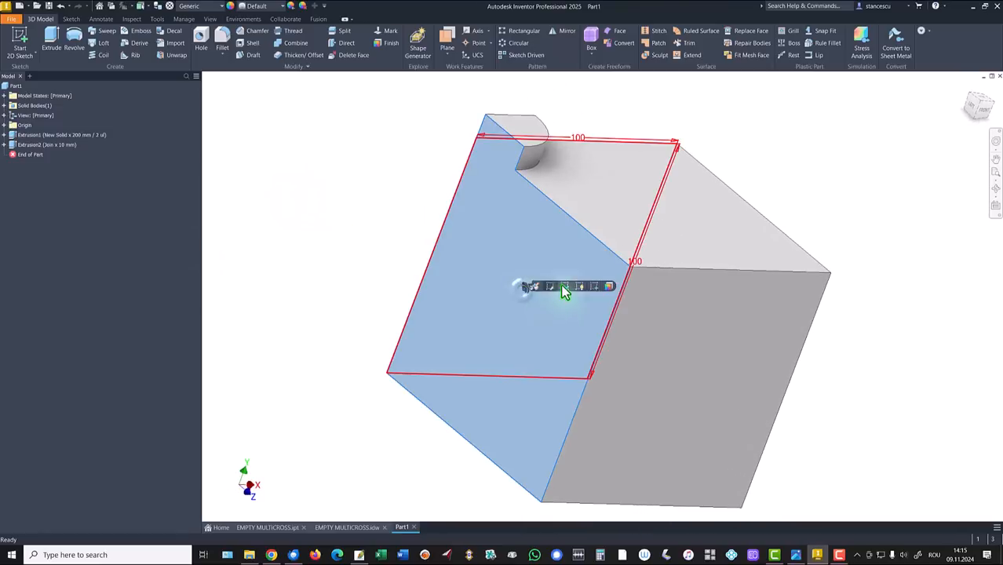
pyautogui.click(595, 287)
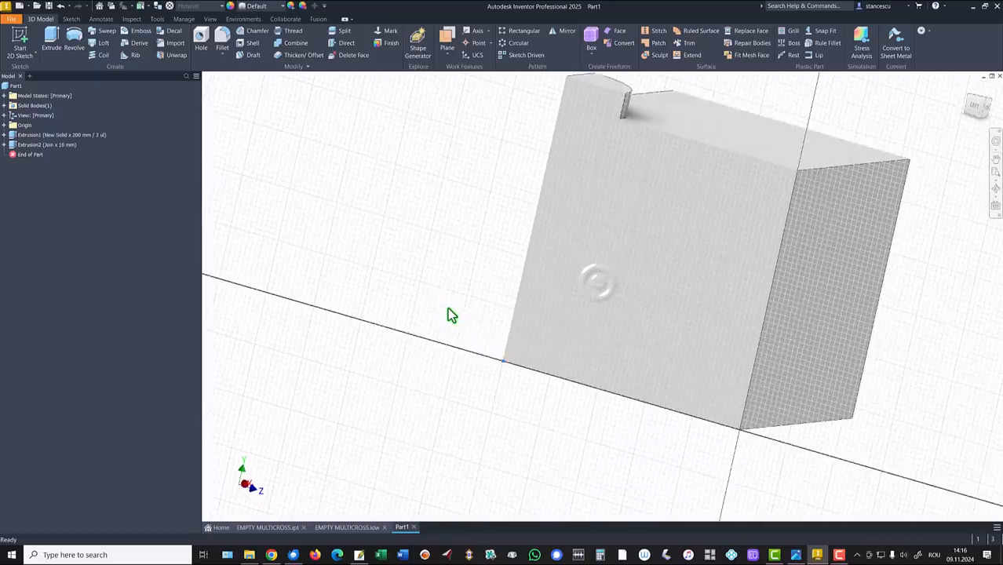
pyautogui.press('Home')
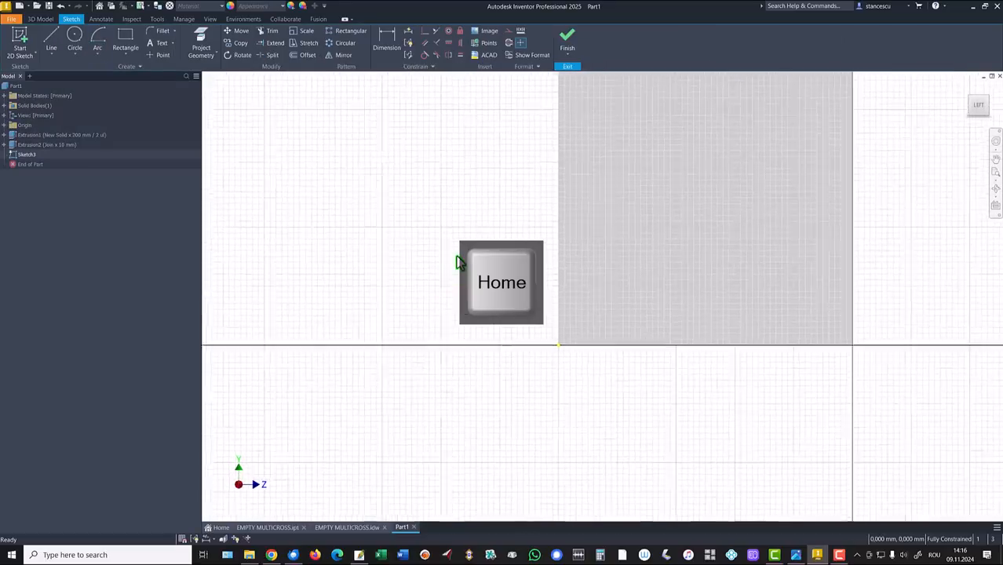
pyautogui.click(98, 37)
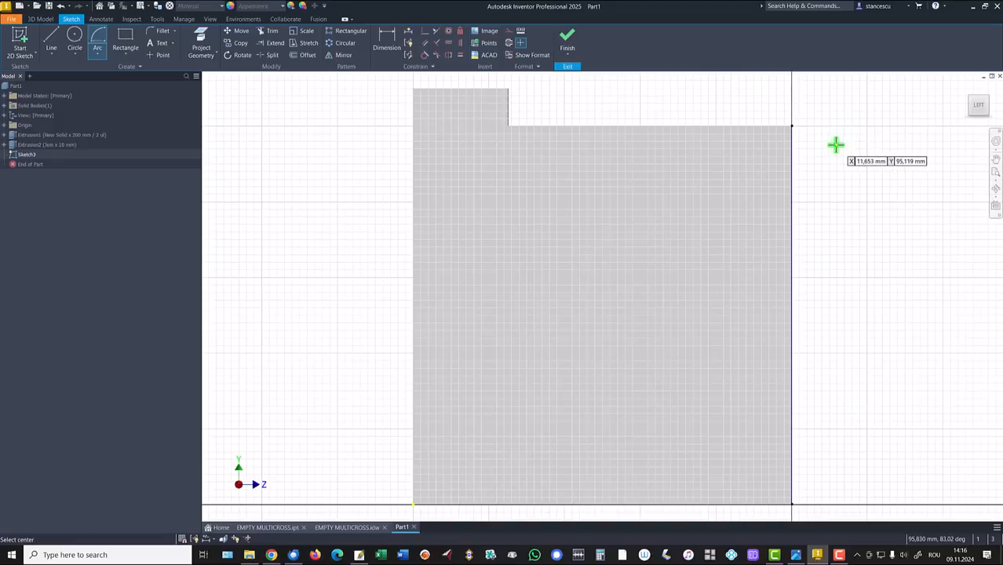
pyautogui.click(790, 127)
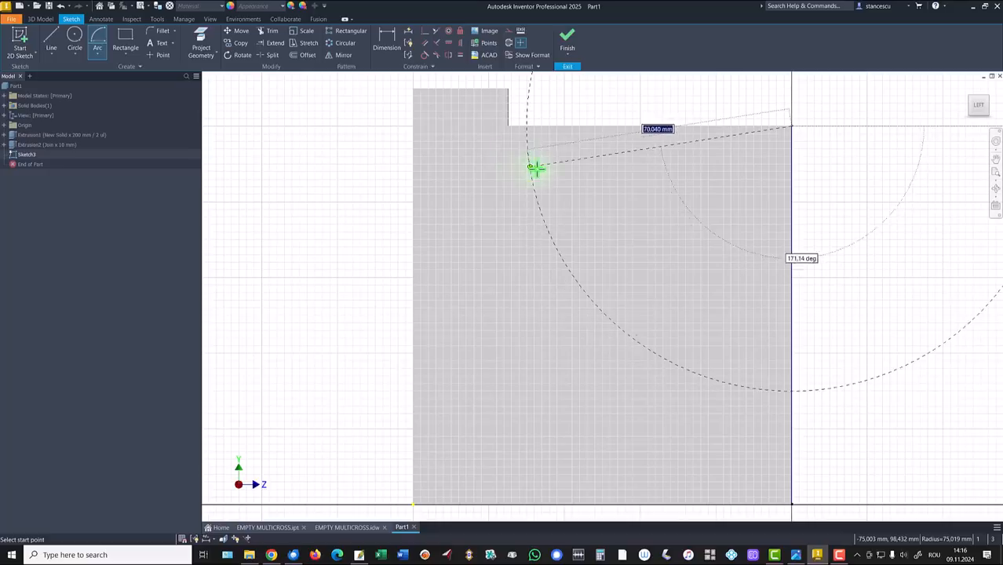
pyautogui.click(509, 126)
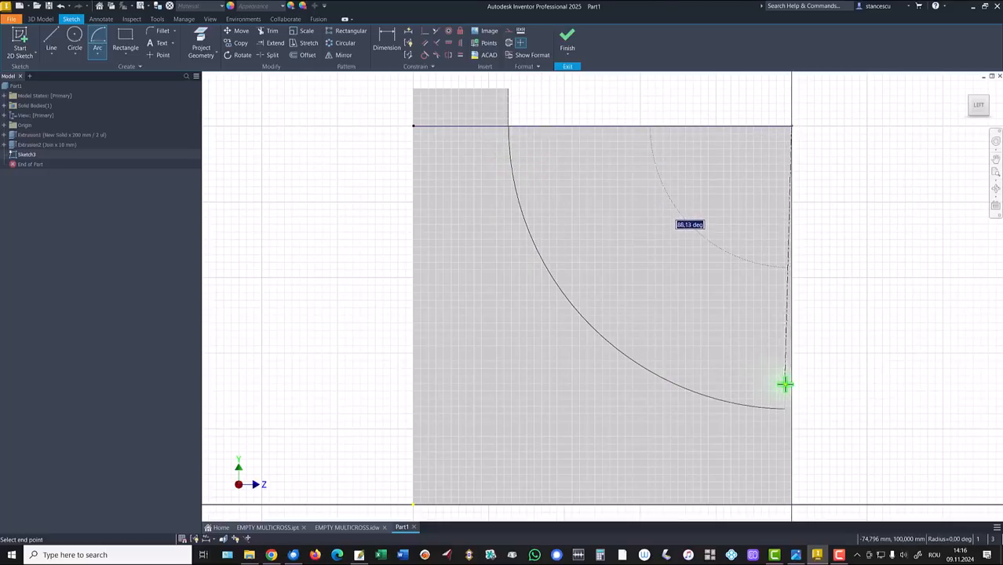
pyautogui.click(791, 394)
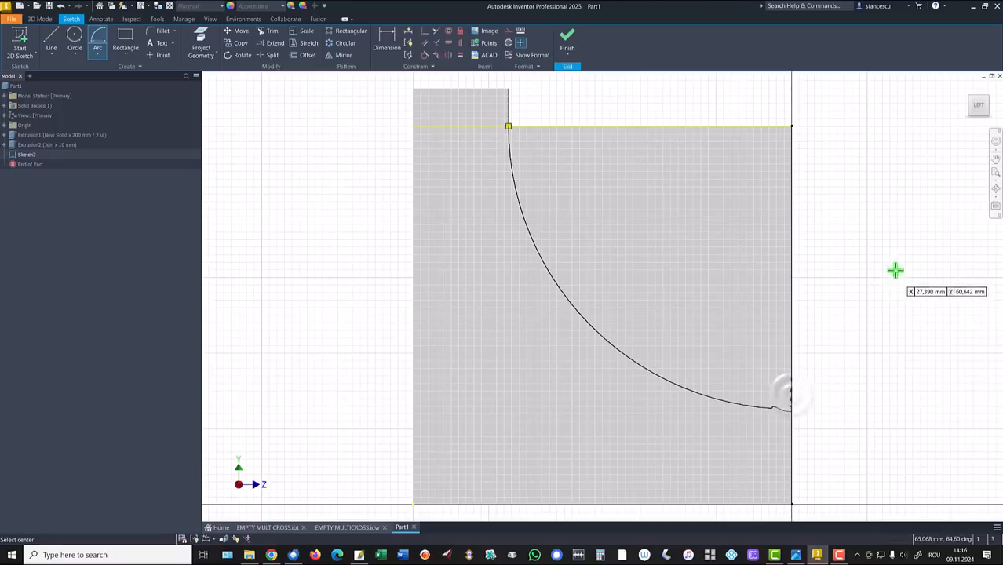
pyautogui.click(566, 35)
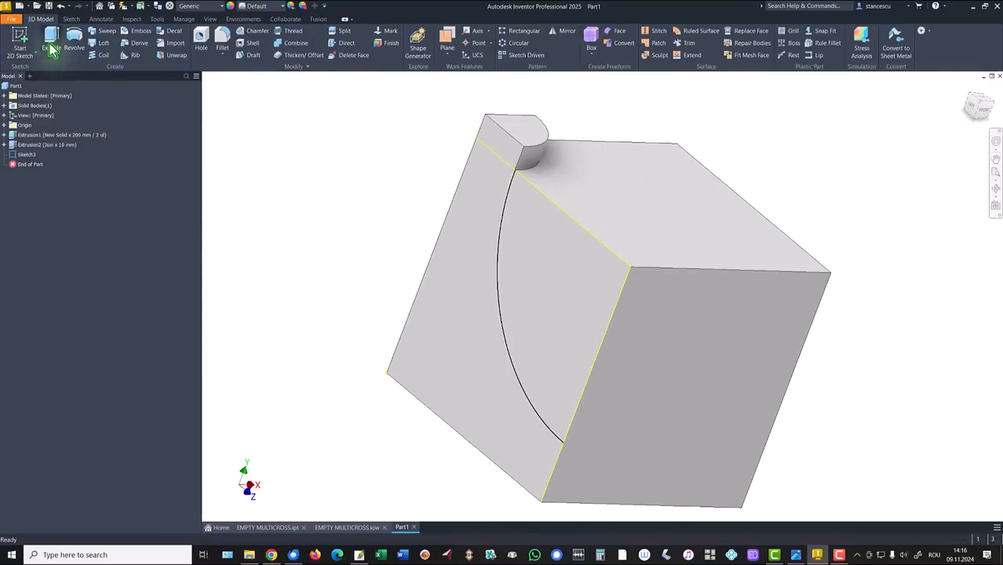
# Step: Extrude the arc profile 10 mm as a Join
pyautogui.click(49, 35)
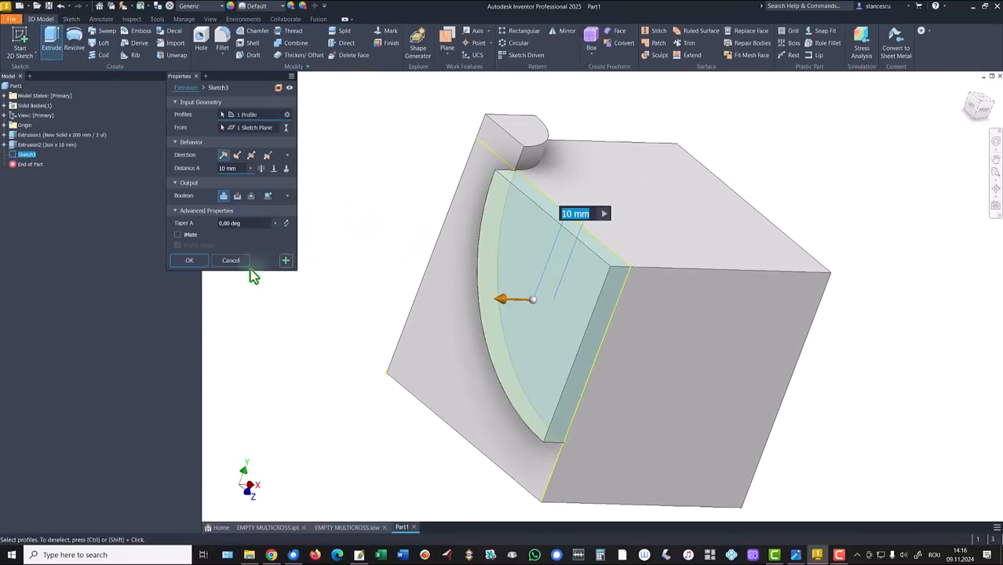
pyautogui.click(188, 262)
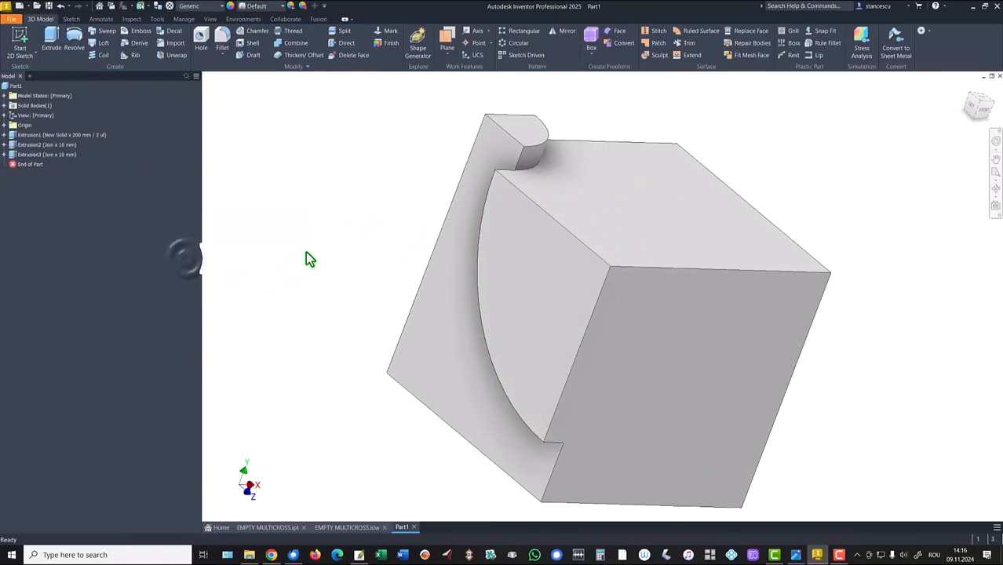
pyautogui.press('F6')
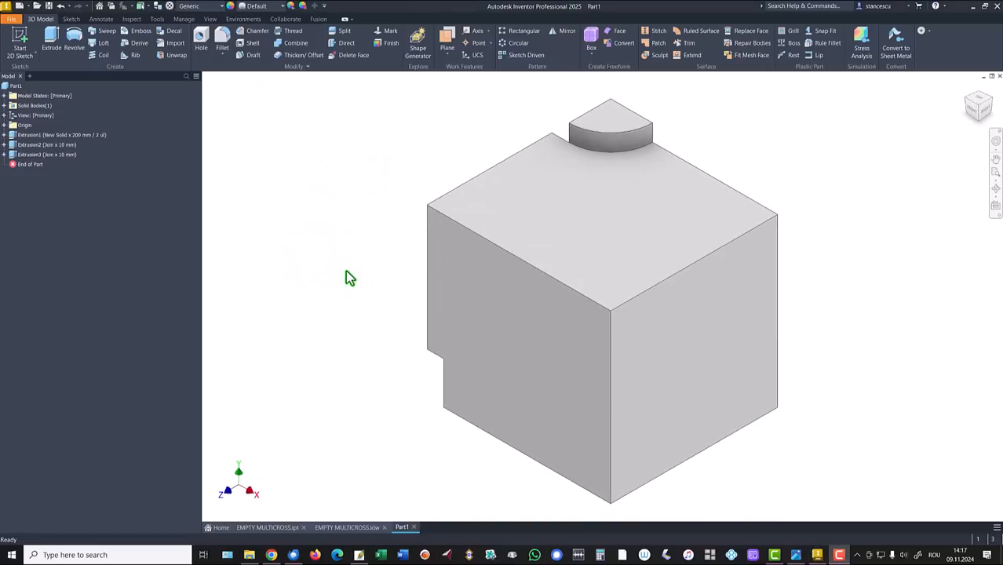
# Step: Create Work Axis1 through two opposite corners of the block
pyautogui.click(360, 180)
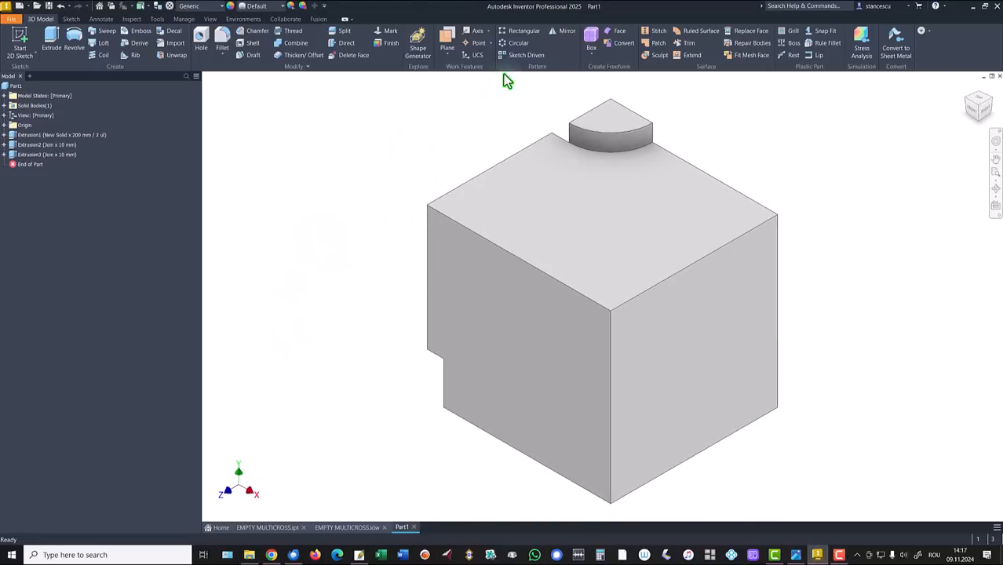
pyautogui.click(476, 32)
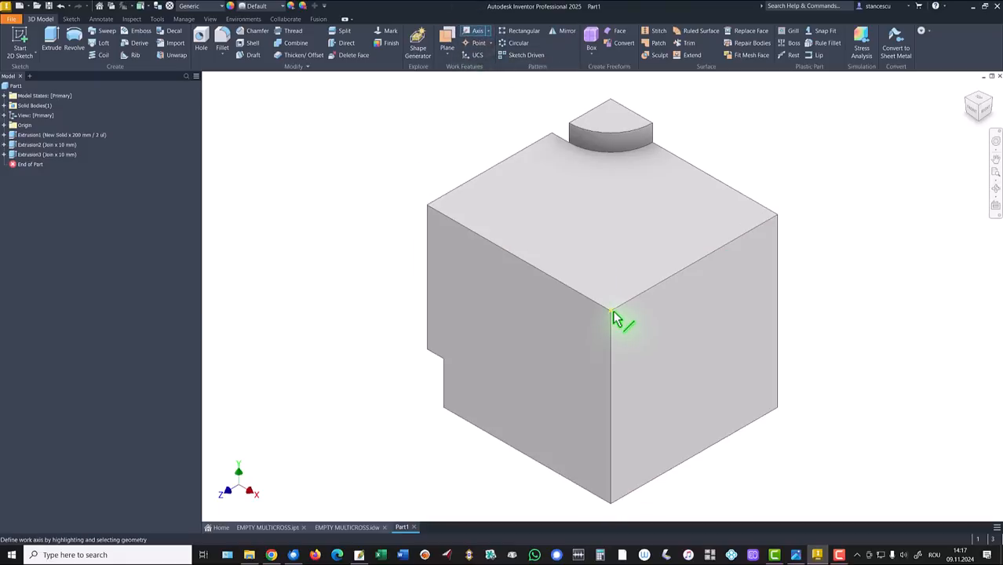
pyautogui.keyDown('shift'); pyautogui.moveTo(616, 317); pyautogui.dragTo(412, 428, button='middle'); pyautogui.keyUp('shift')
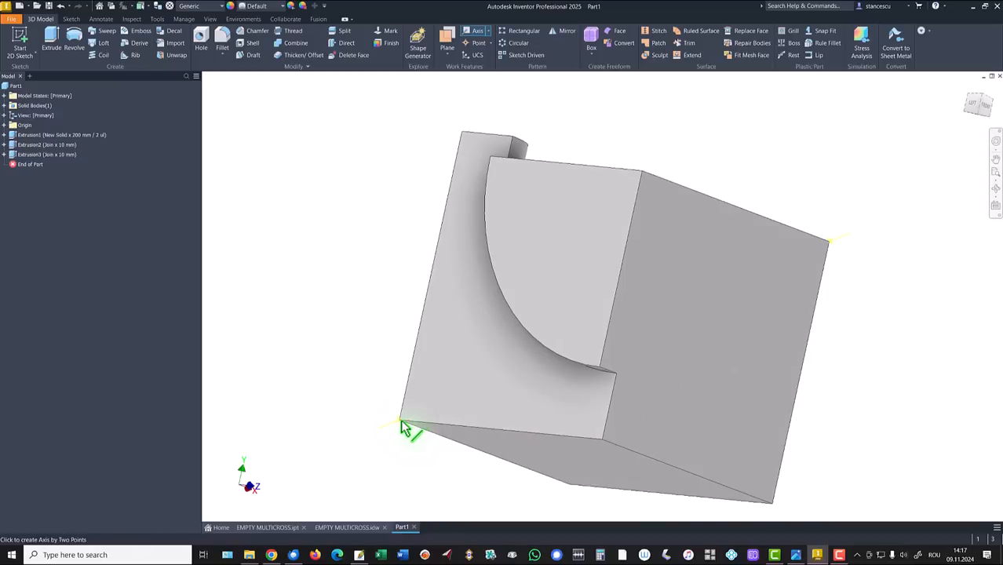
pyautogui.click(402, 427)
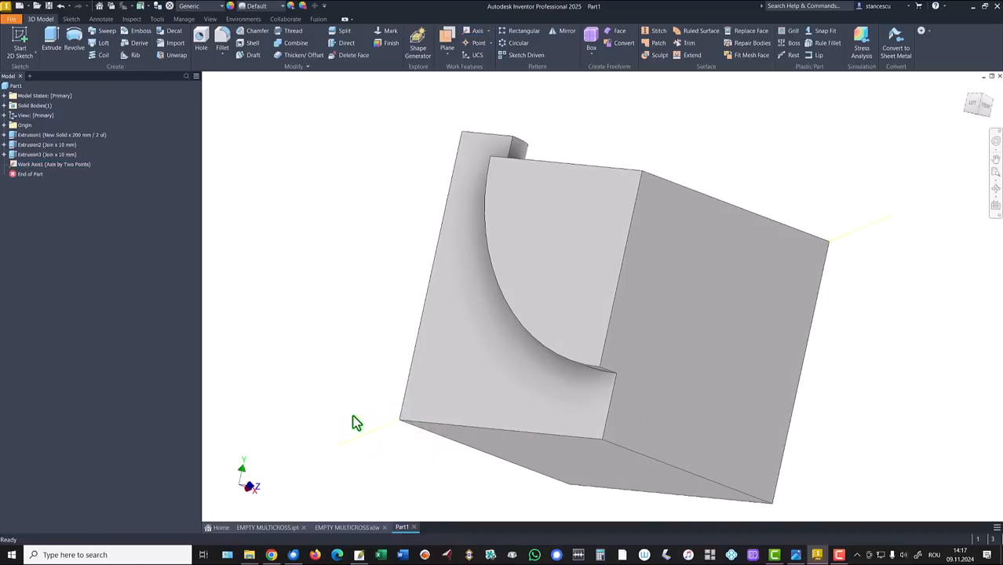
pyautogui.keyDown('shift'); pyautogui.moveTo(352, 421); pyautogui.dragTo(373, 328, button='middle'); pyautogui.keyUp('shift')
pyautogui.press('F6')
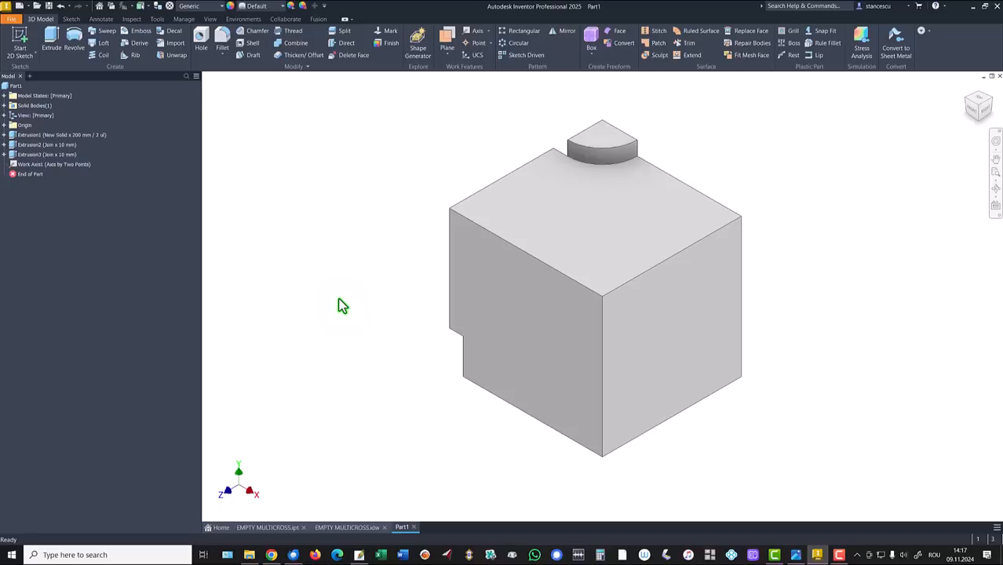
# Step: Set the in-canvas colour scheme to High Contrast in Application Options
pyautogui.press('alt')
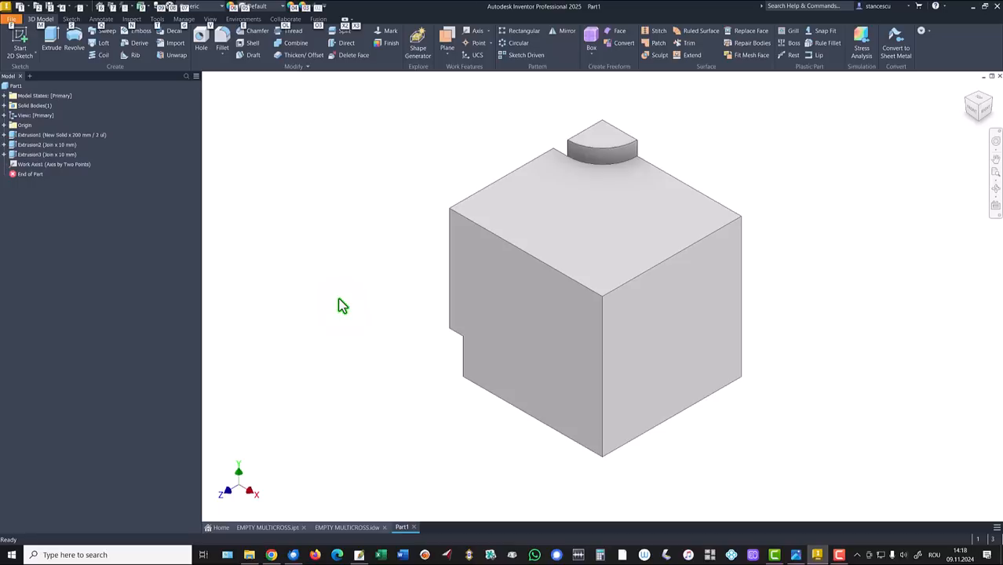
pyautogui.press('f')
pyautogui.press('o')
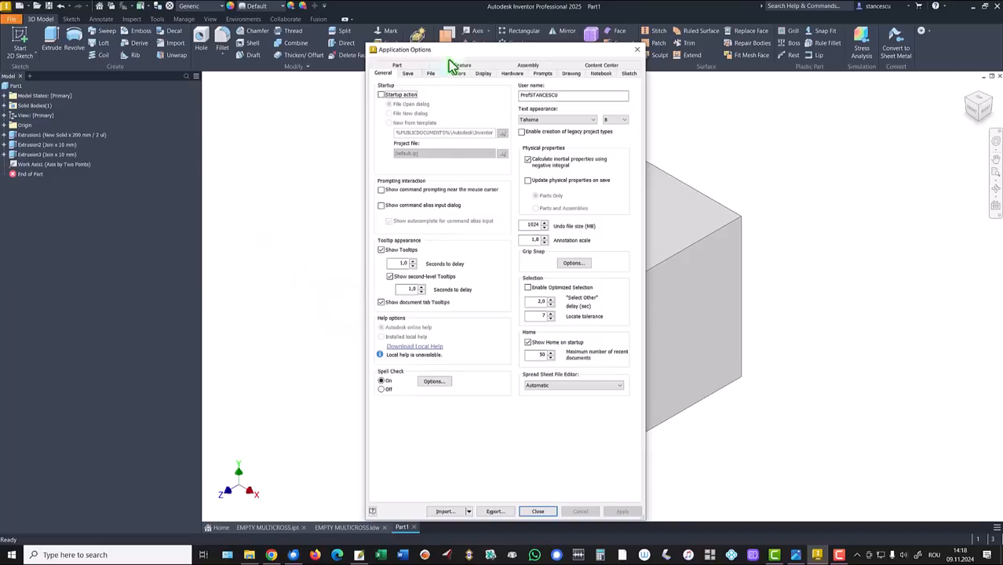
pyautogui.click(462, 73)
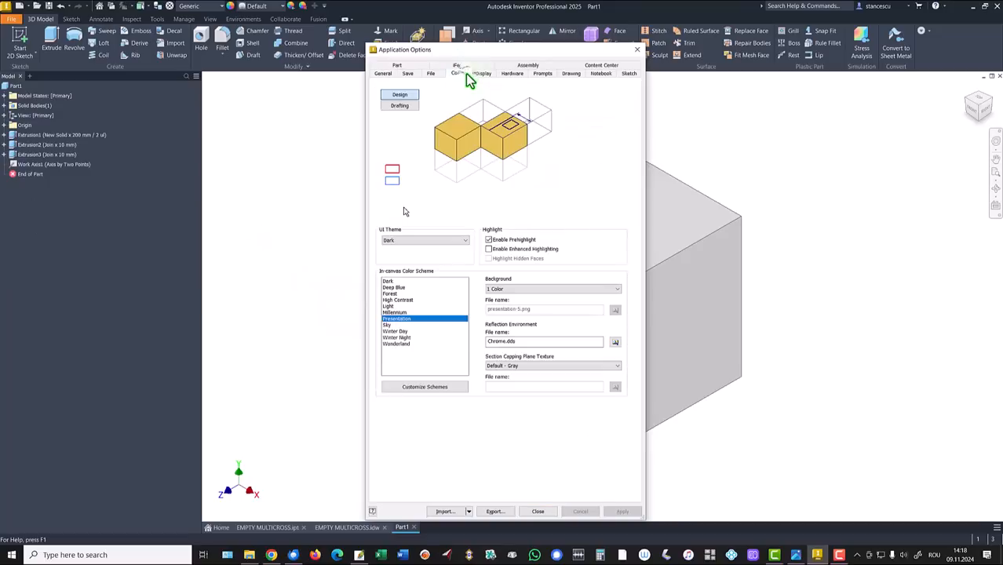
pyautogui.click(396, 299)
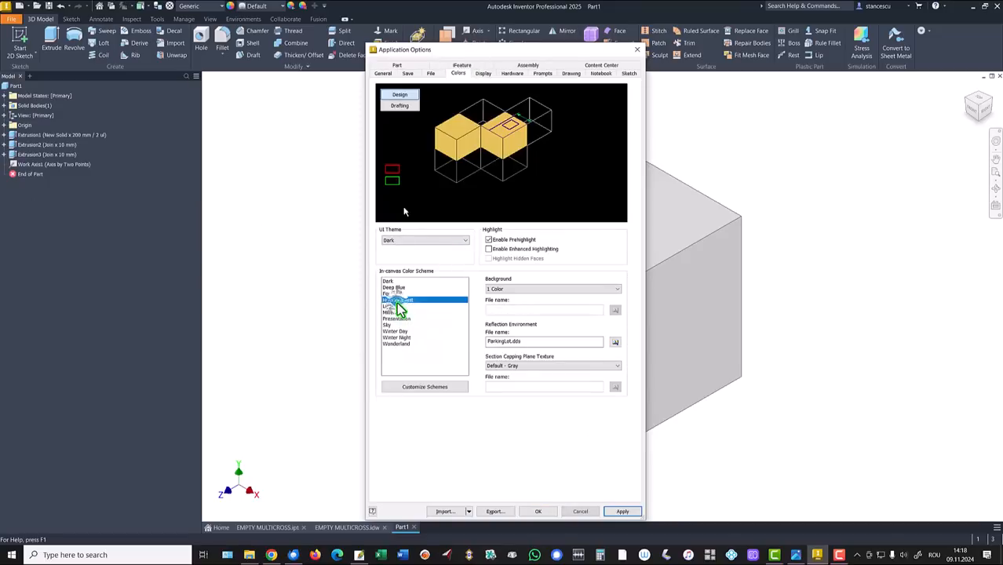
pyautogui.click(537, 512)
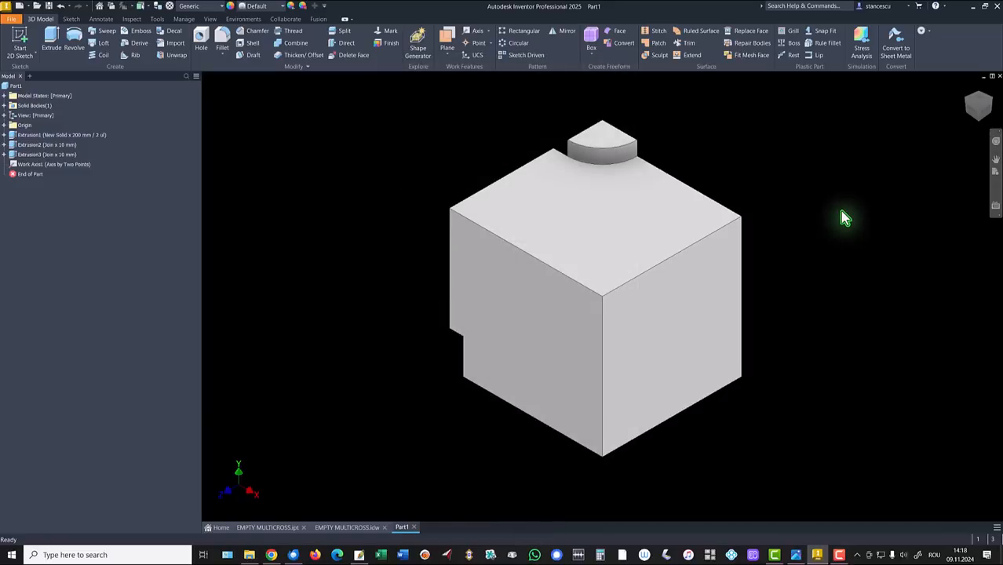
# Step: Circular-pattern Extrusion2 and Extrusion3 three times over 360° around Work Axis1
pyautogui.keyDown('shift'); pyautogui.moveTo(841, 211); pyautogui.dragTo(870, 202, button='middle'); pyautogui.keyUp('shift')
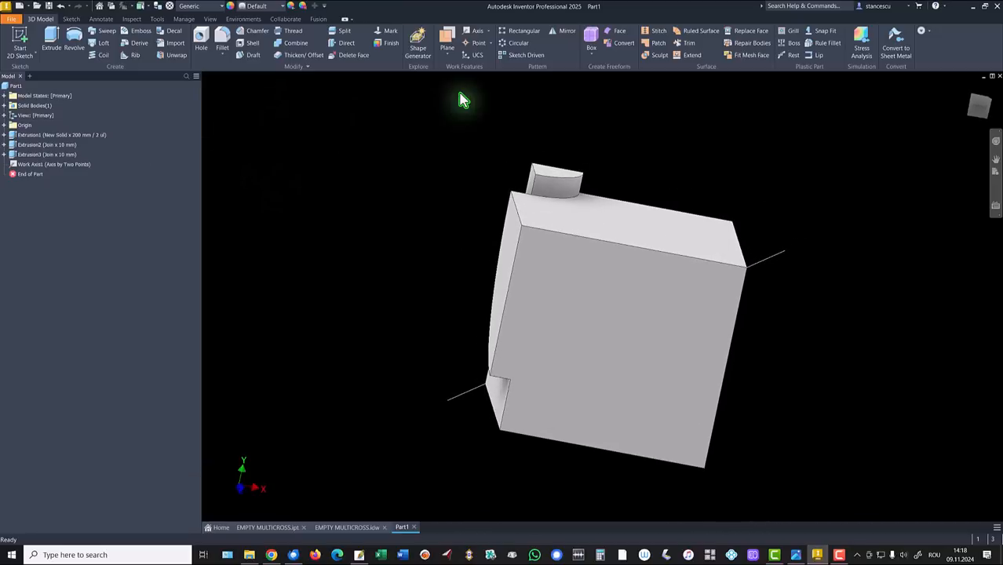
pyautogui.click(514, 44)
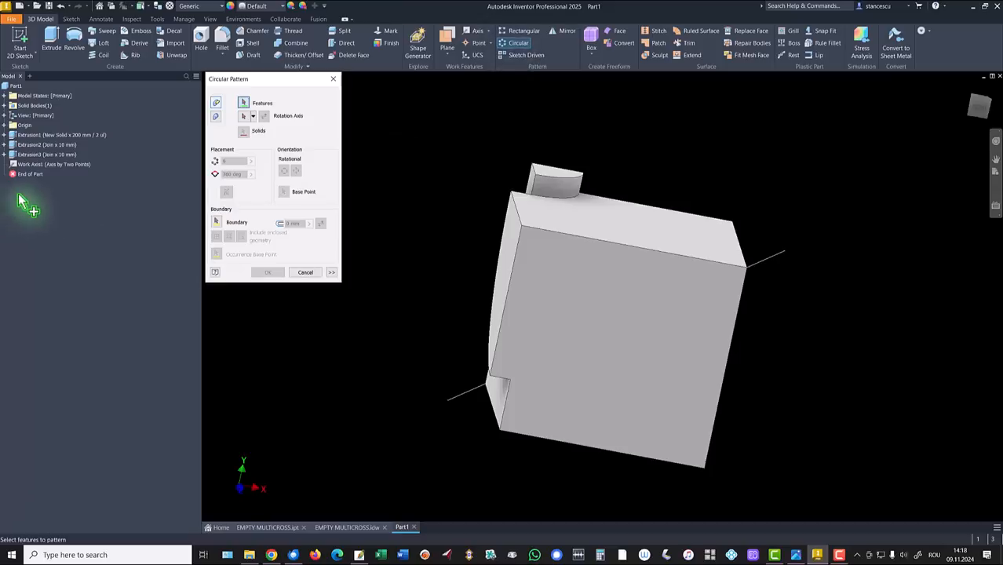
pyautogui.click(14, 155)
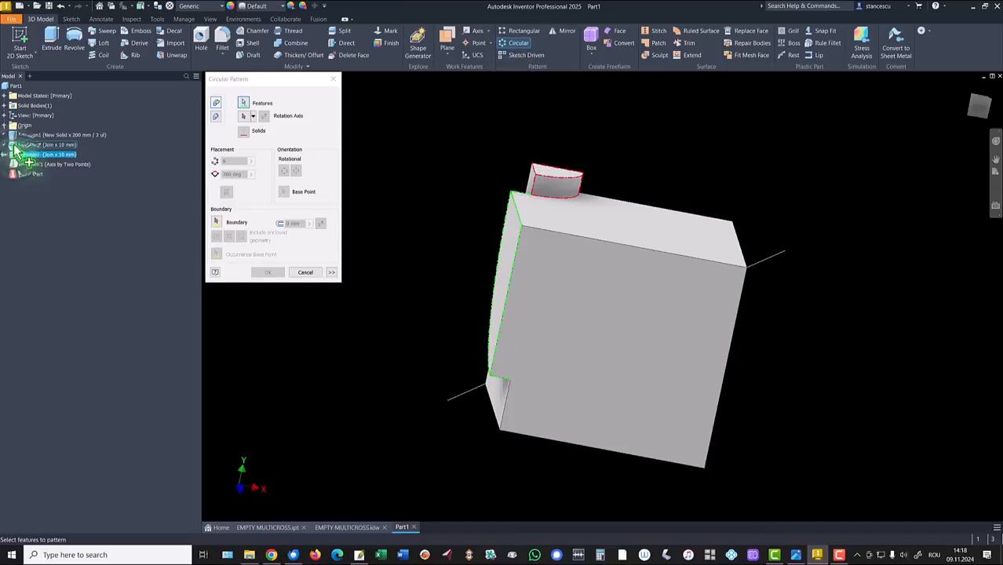
pyautogui.click(18, 146)
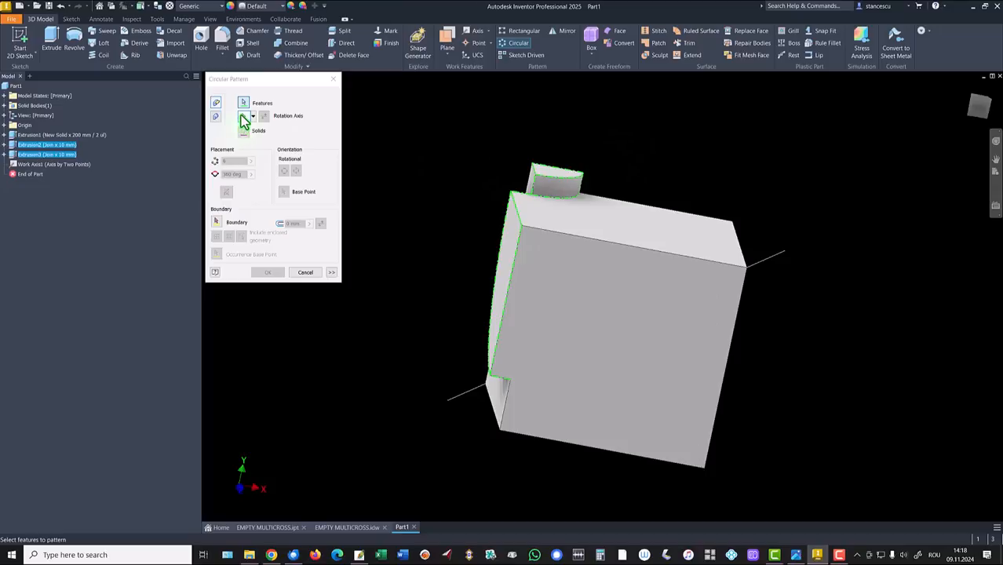
pyautogui.click(449, 402)
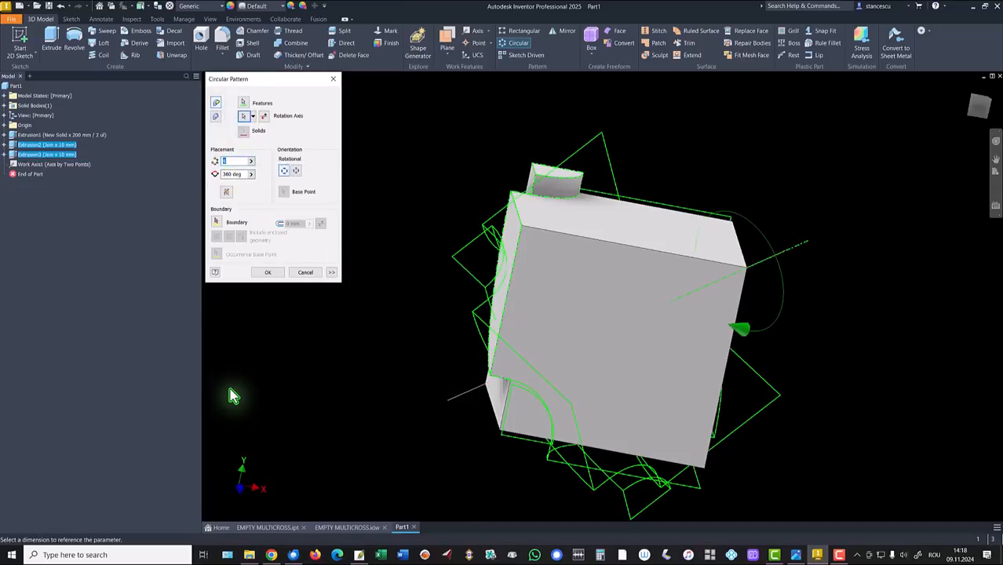
pyautogui.write('3')
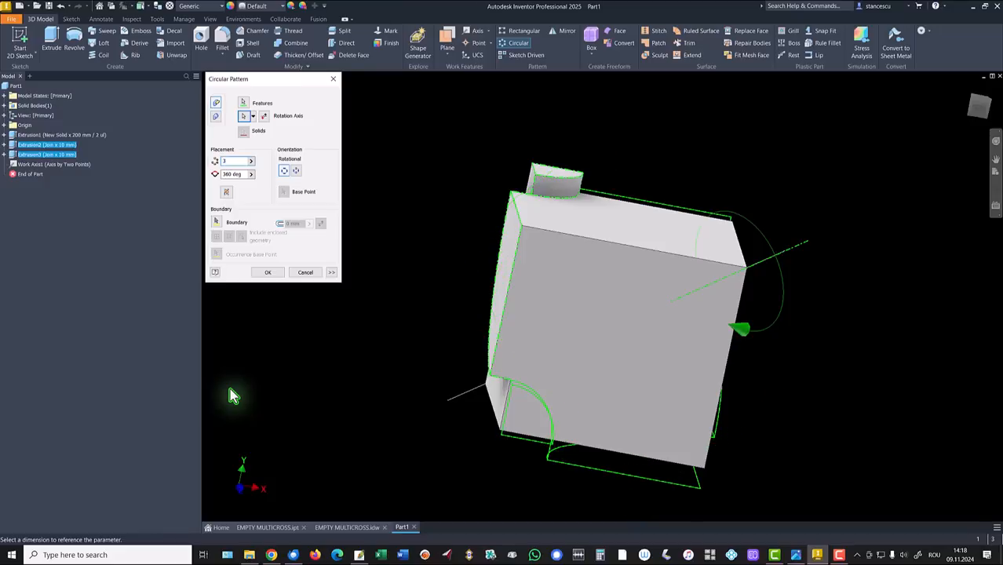
pyautogui.click(266, 272)
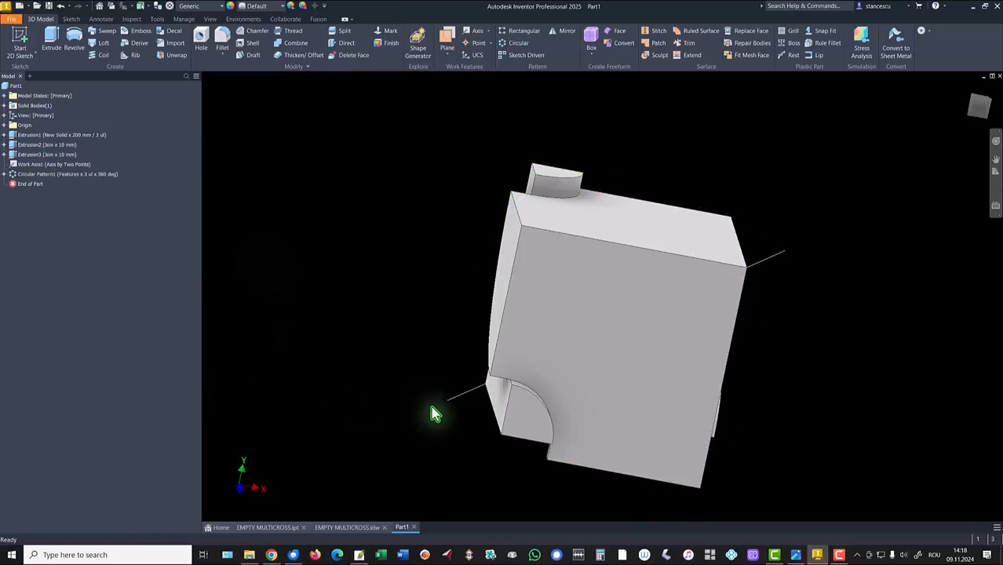
# Step: Turn off the visibility of Work Axis1
pyautogui.rightClick(34, 172)
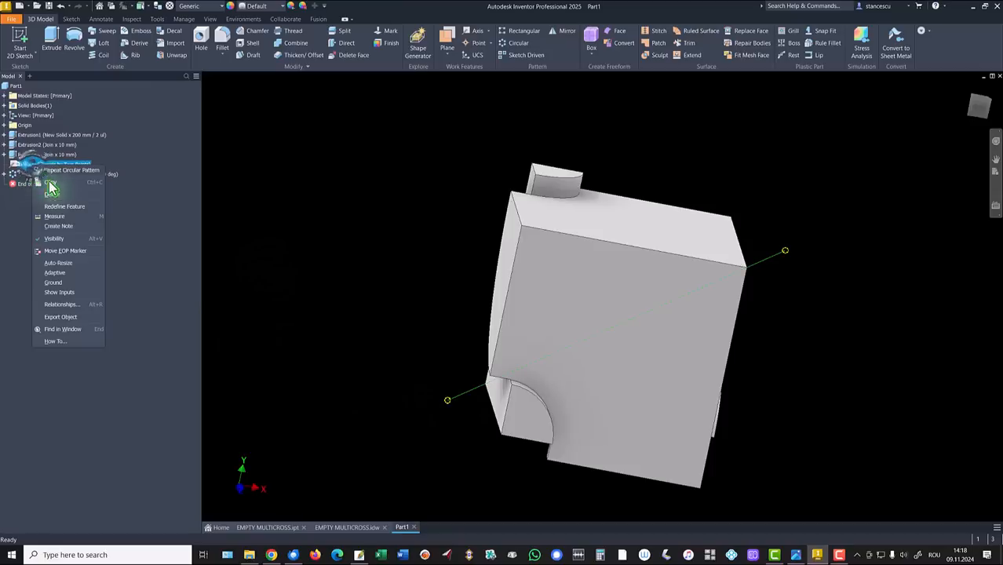
pyautogui.click(61, 239)
pyautogui.press('F6')
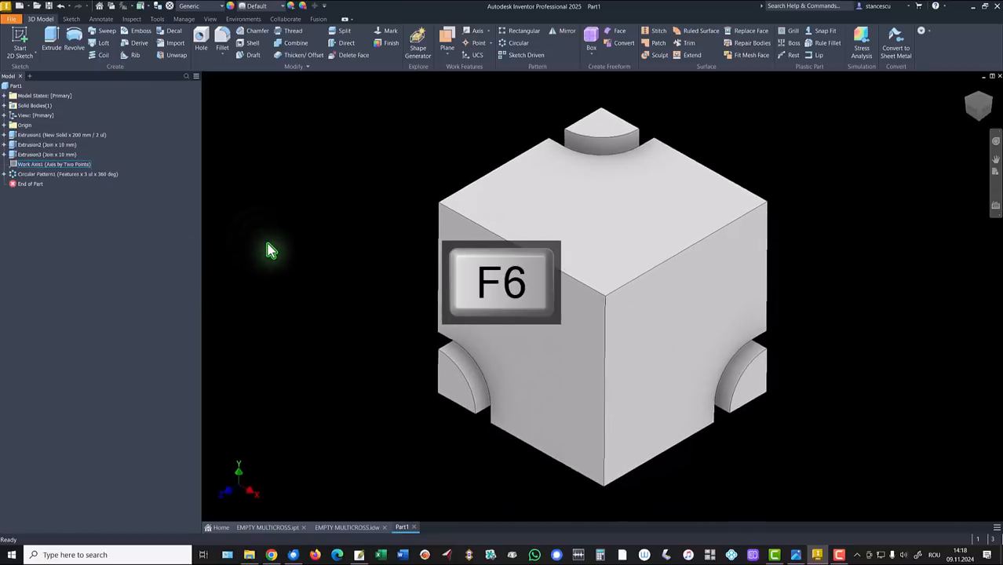
pyautogui.press('F5')
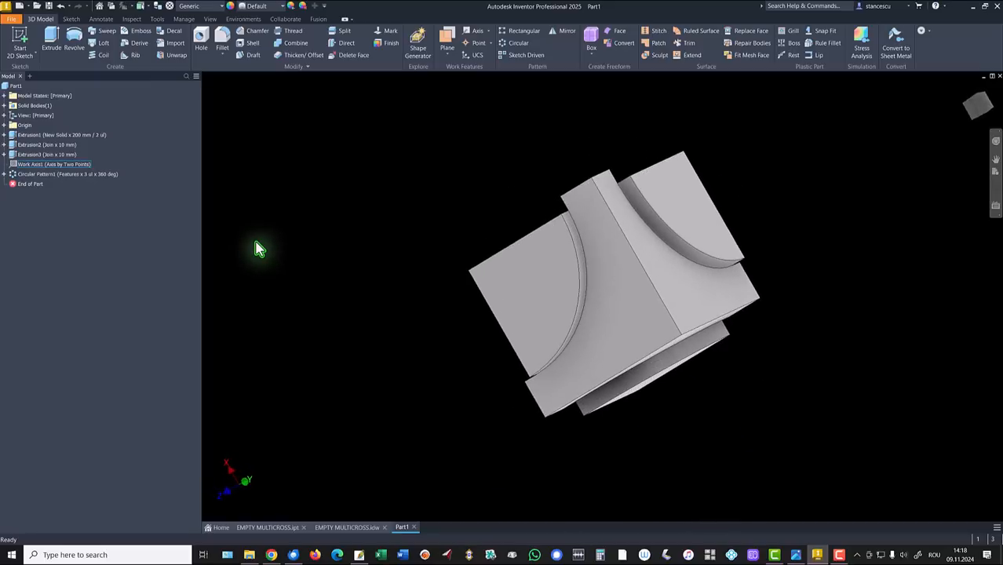
pyautogui.press('F6')
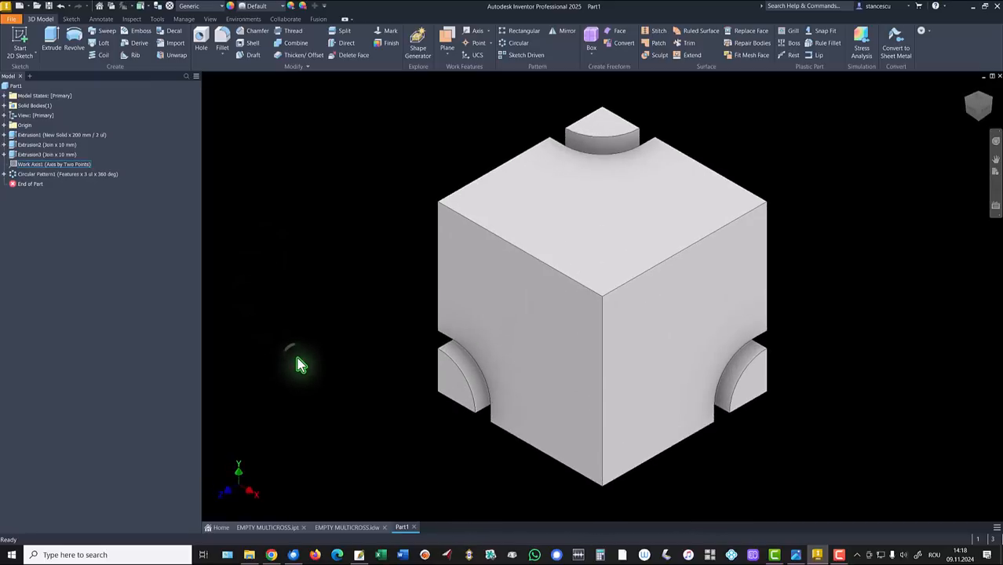
# Step: Switch the in-canvas colour scheme to Presentation in Application Options
pyautogui.press('alt')
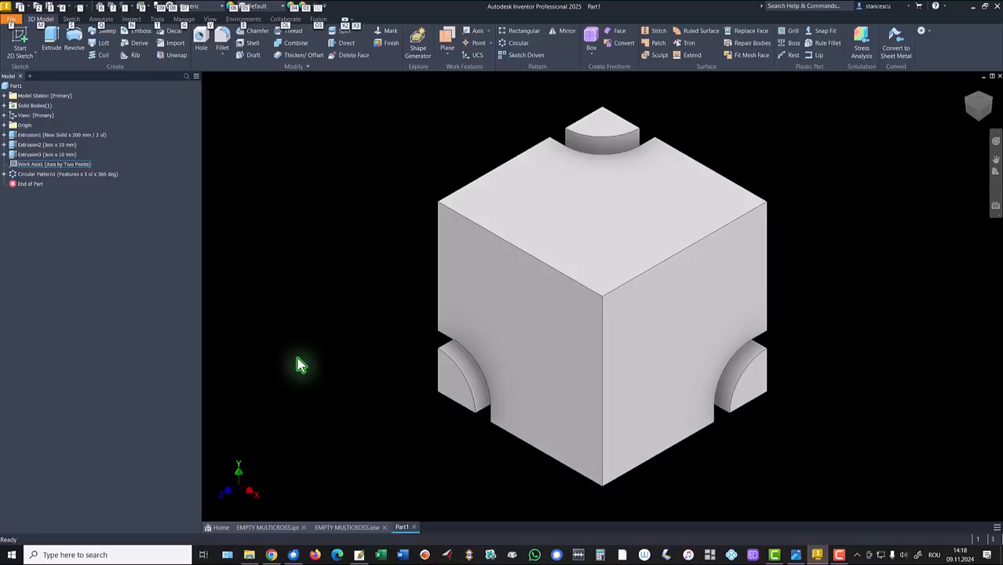
pyautogui.press('f')
pyautogui.press('i')
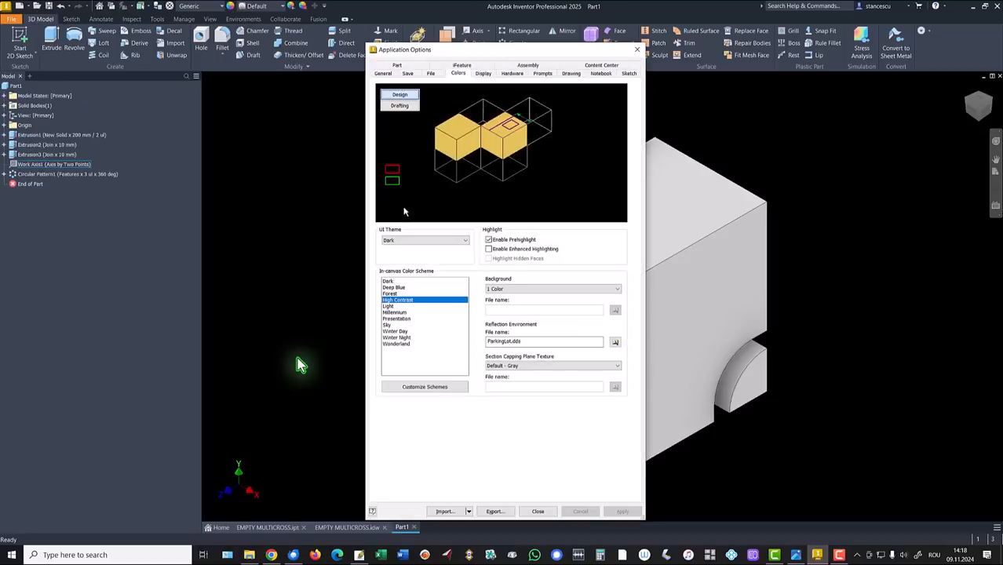
pyautogui.click(401, 320)
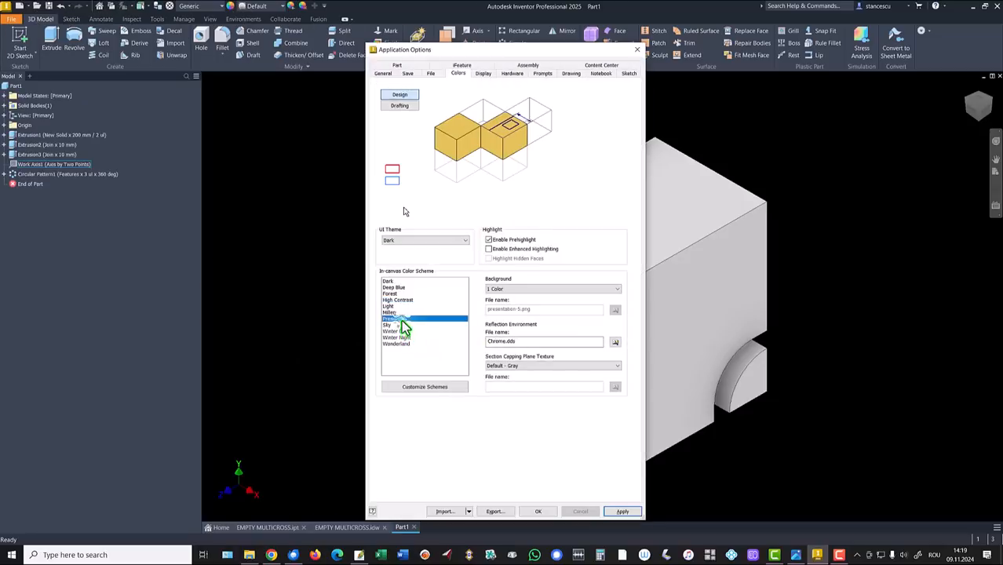
pyautogui.click(538, 511)
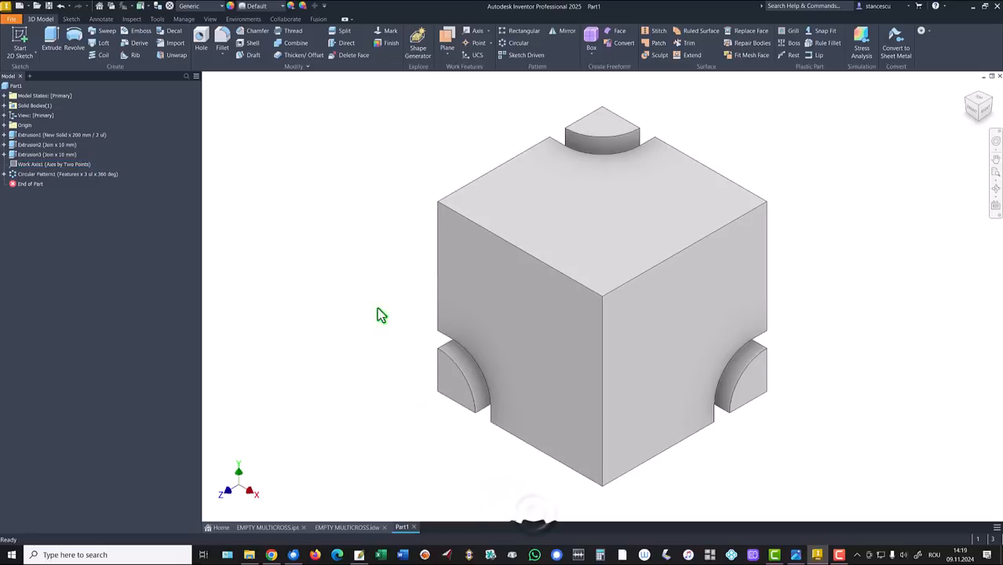
# Step: Create Sketch4 on the cube's top face with projected edge geometry
pyautogui.click(602, 208)
pyautogui.click(674, 198)
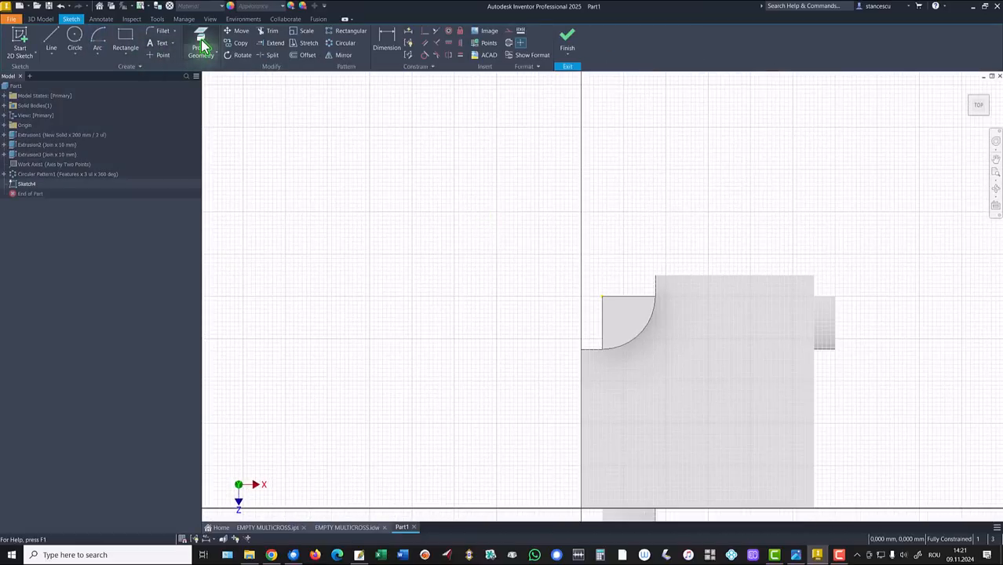
pyautogui.click(201, 45)
pyautogui.keyDown('shift'); pyautogui.moveTo(421, 248); pyautogui.dragTo(641, 285, button='middle'); pyautogui.keyUp('shift')
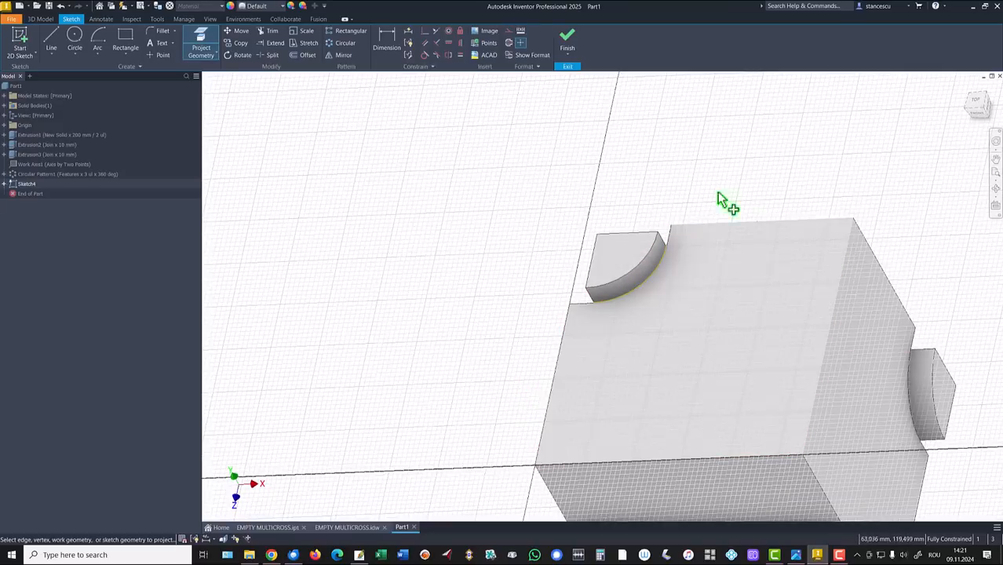
pyautogui.click(569, 39)
# Step: Create Sketch5 on the curved side face holding the projected quarter-round arc edge
pyautogui.moveTo(502, 130)
pyautogui.keyDown('shift'); pyautogui.mouseDown(button='middle')
pyautogui.moveTo(469, 187)
pyautogui.moveTo(525, 245)
pyautogui.moveTo(535, 286)
pyautogui.moveTo(347, 253)
pyautogui.moveTo(329, 220)
pyautogui.mouseUp(button='middle'); pyautogui.keyUp('shift')
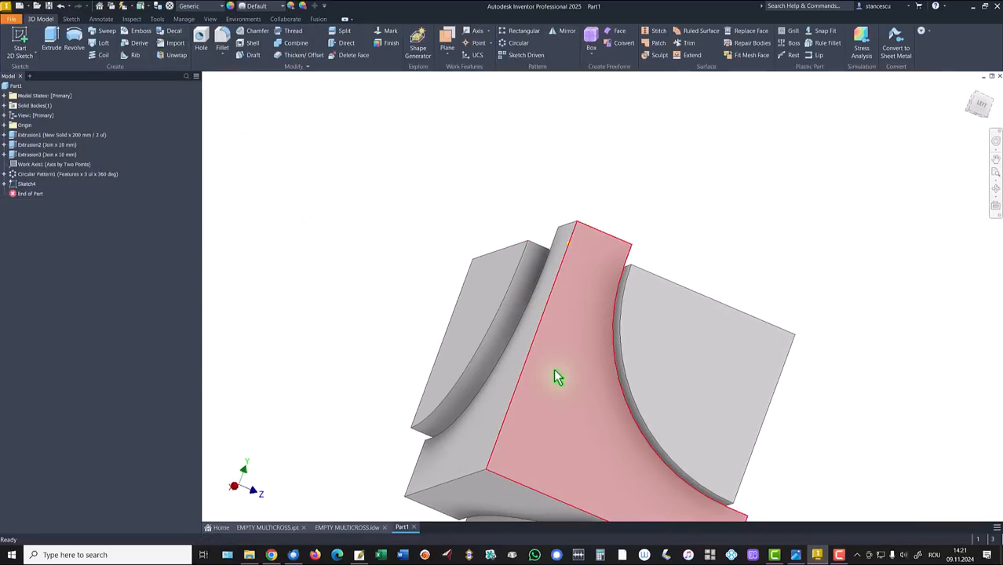
pyautogui.click(587, 383)
pyautogui.click(626, 364)
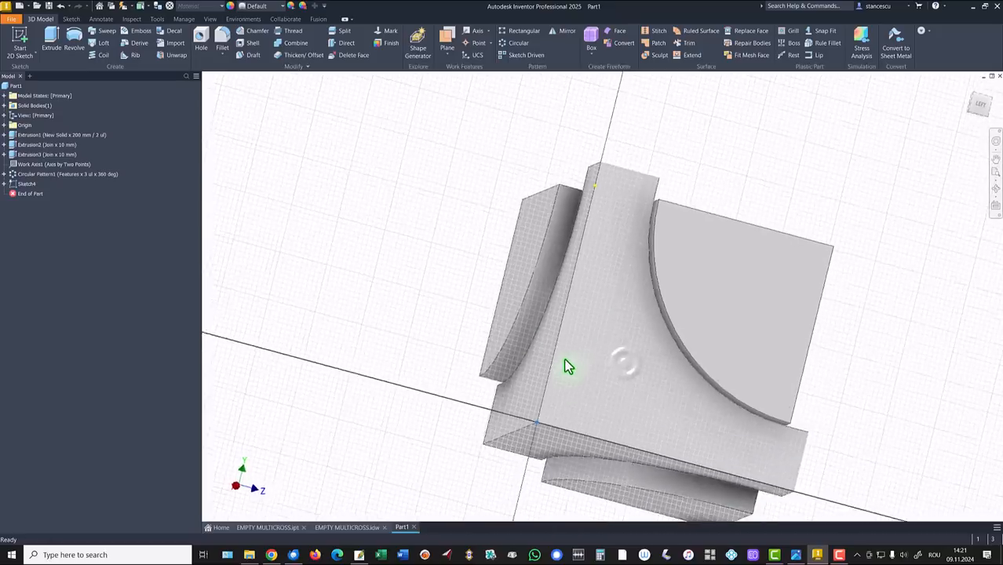
pyautogui.press('F5')
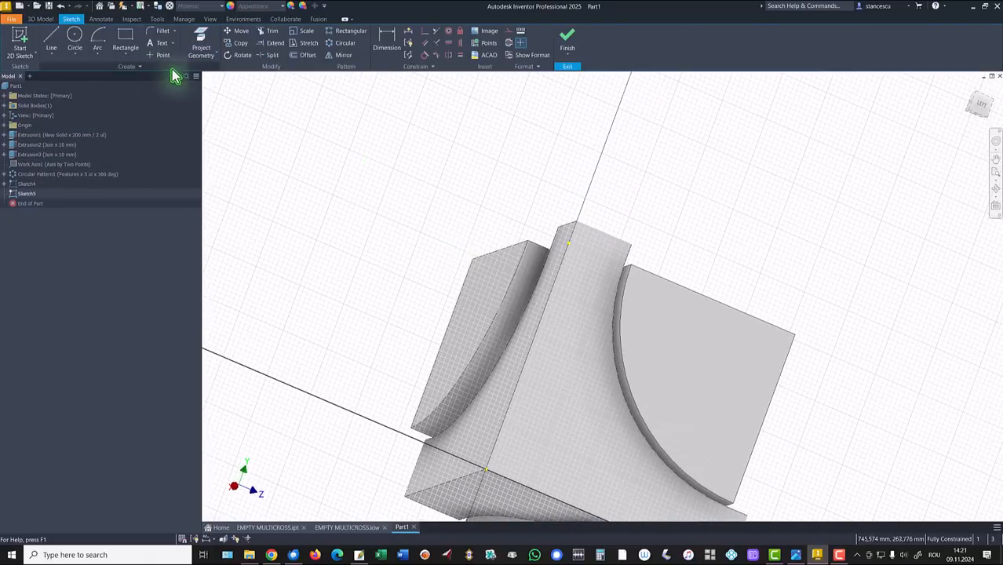
pyautogui.click(202, 44)
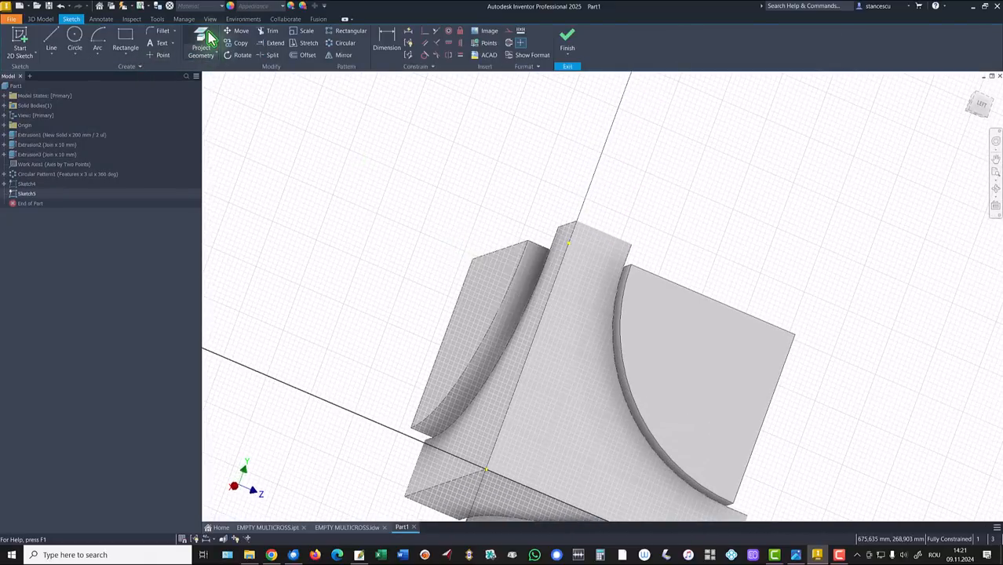
pyautogui.click(624, 384)
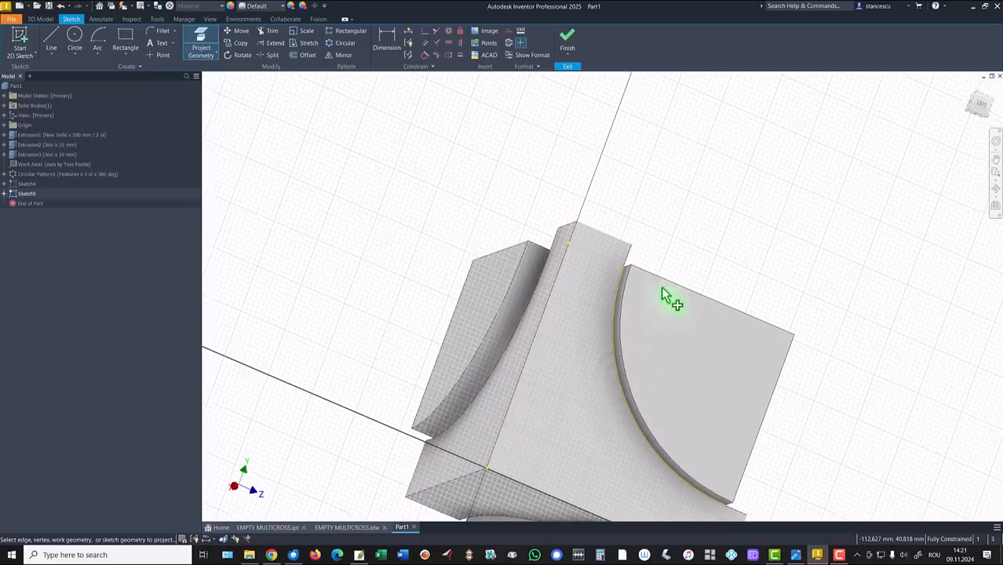
pyautogui.scroll(-1, 675, 284)
pyautogui.click(567, 35)
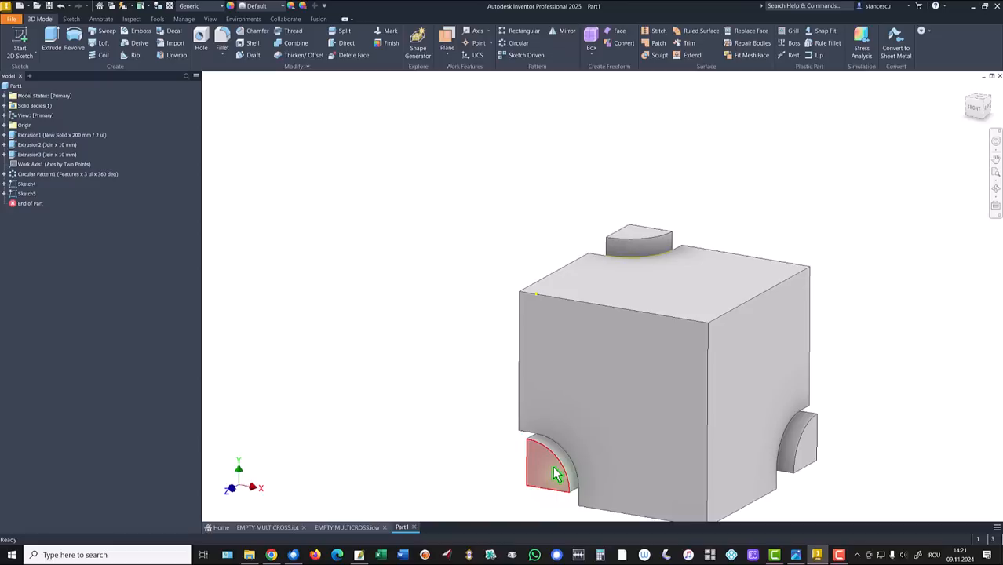
# Step: Create Sketch6 on the front face with the projected quarter-round arc edge
pyautogui.click(594, 455)
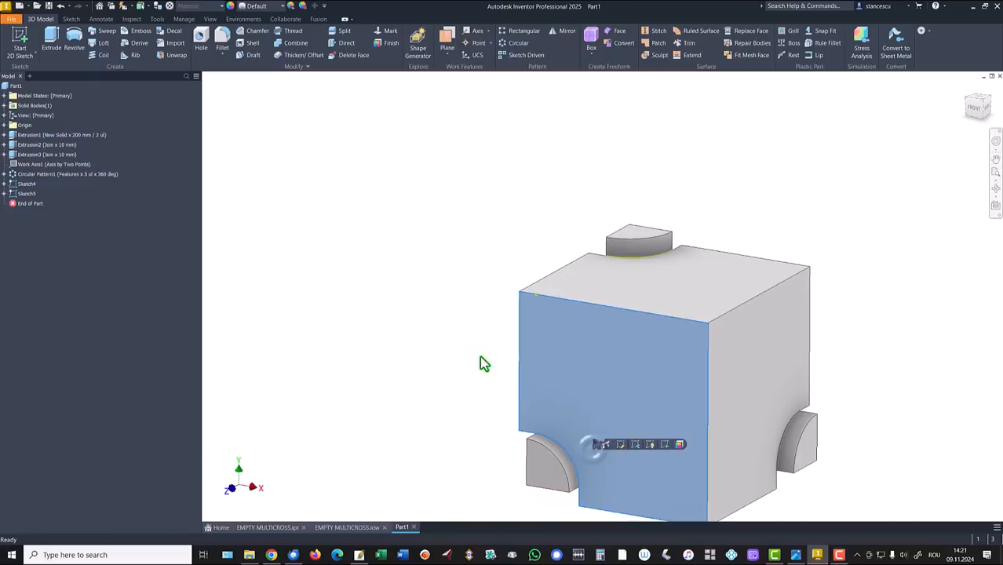
pyautogui.click(665, 444)
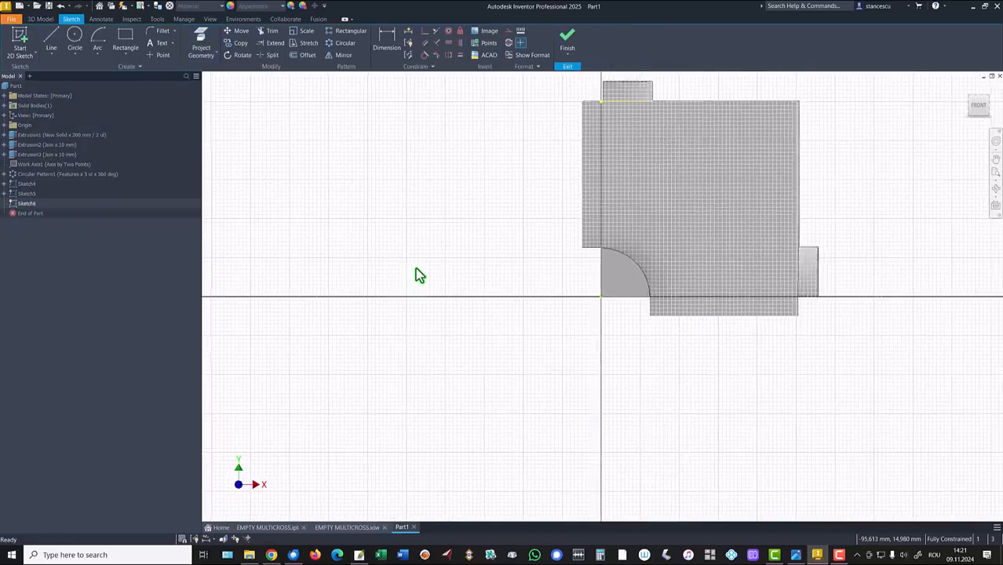
pyautogui.click(203, 45)
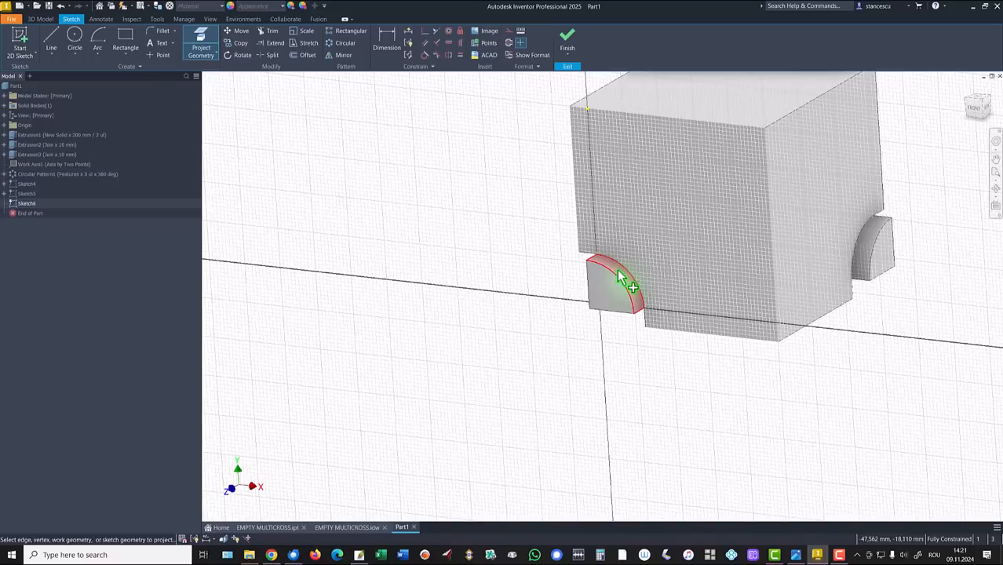
pyautogui.click(619, 276)
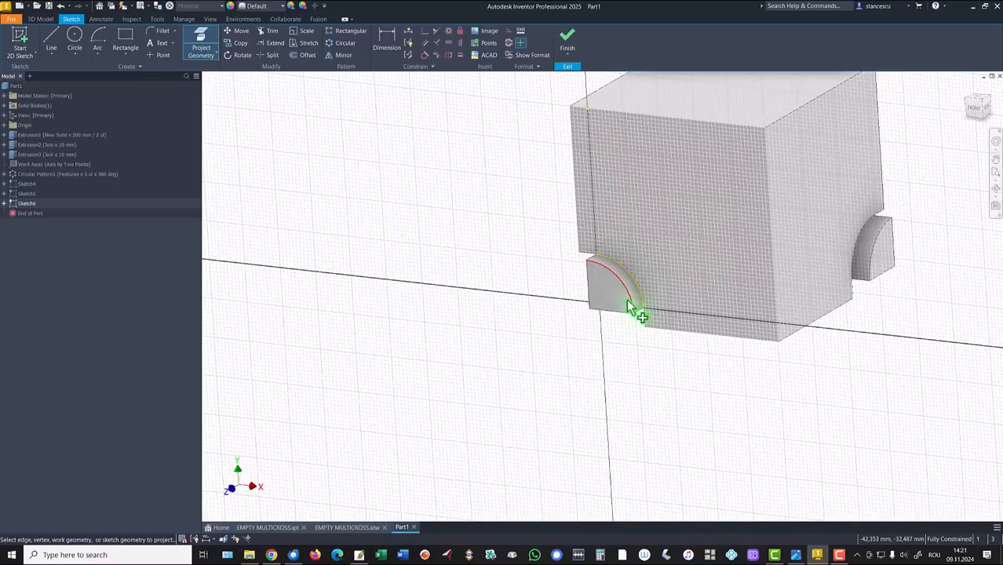
pyautogui.click(566, 41)
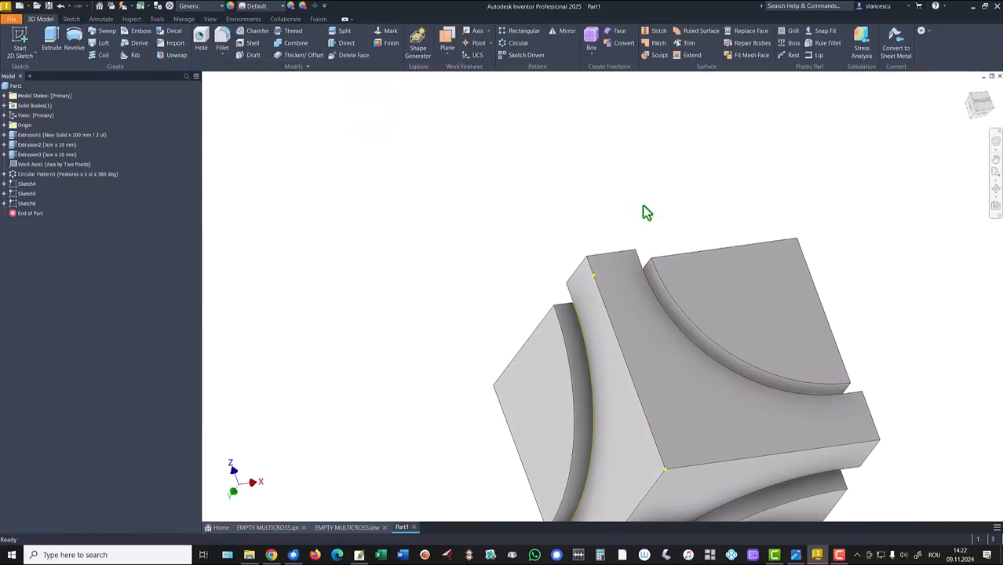
# Step: Create Sketch7 on the curved top face holding its projected arc edge
pyautogui.click(710, 392)
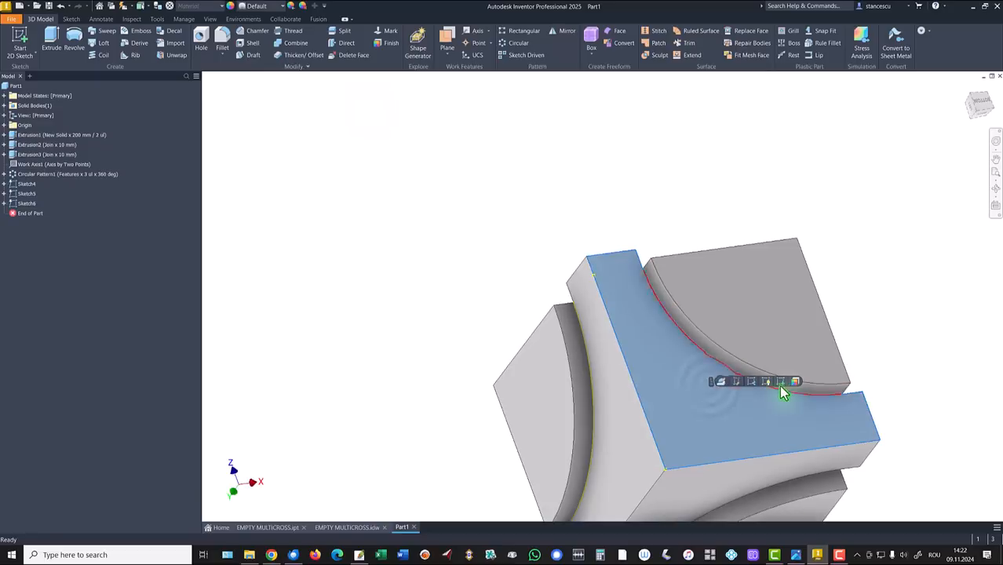
pyautogui.press('s')
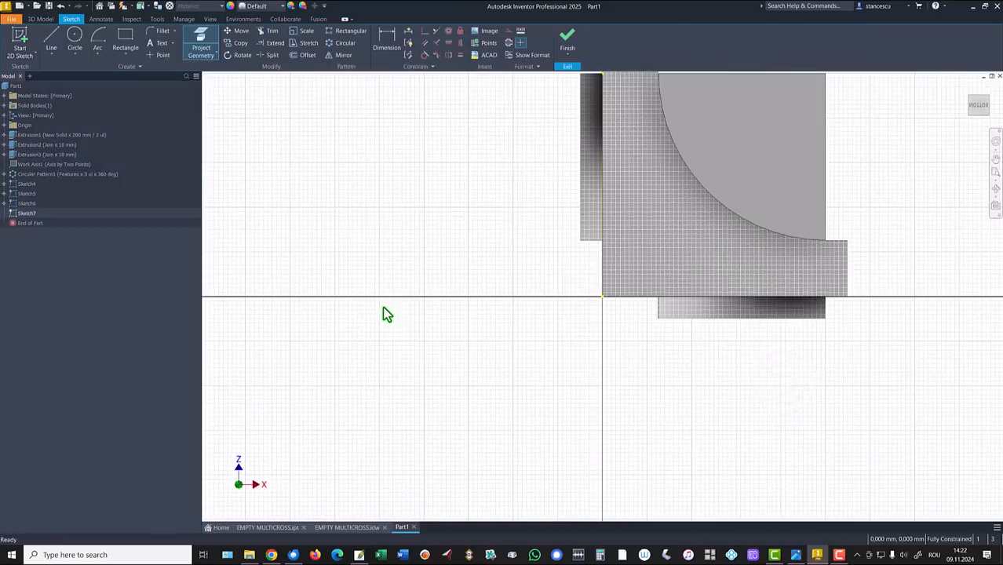
pyautogui.press('F5')
pyautogui.press('F5')
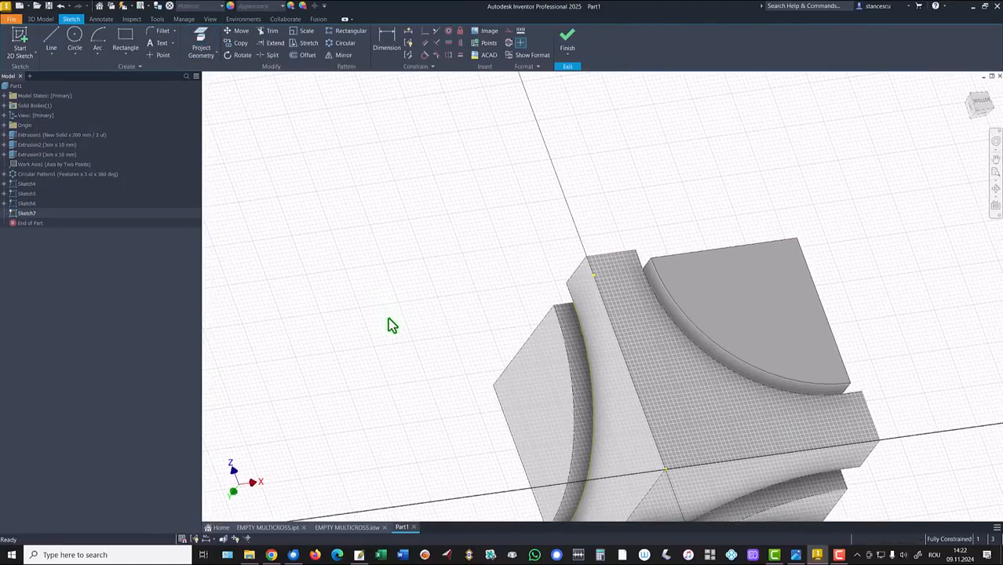
pyautogui.click(200, 39)
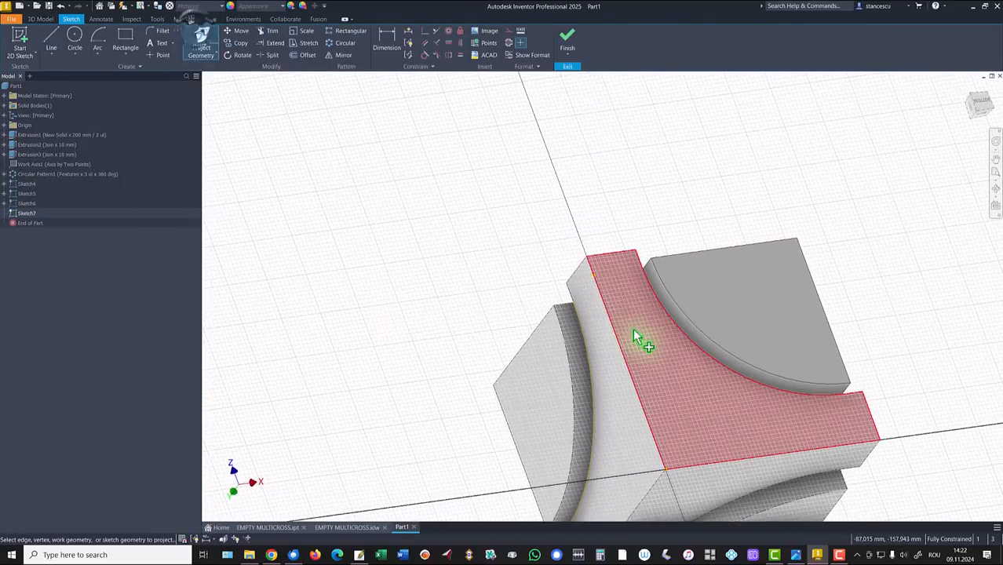
pyautogui.click(695, 336)
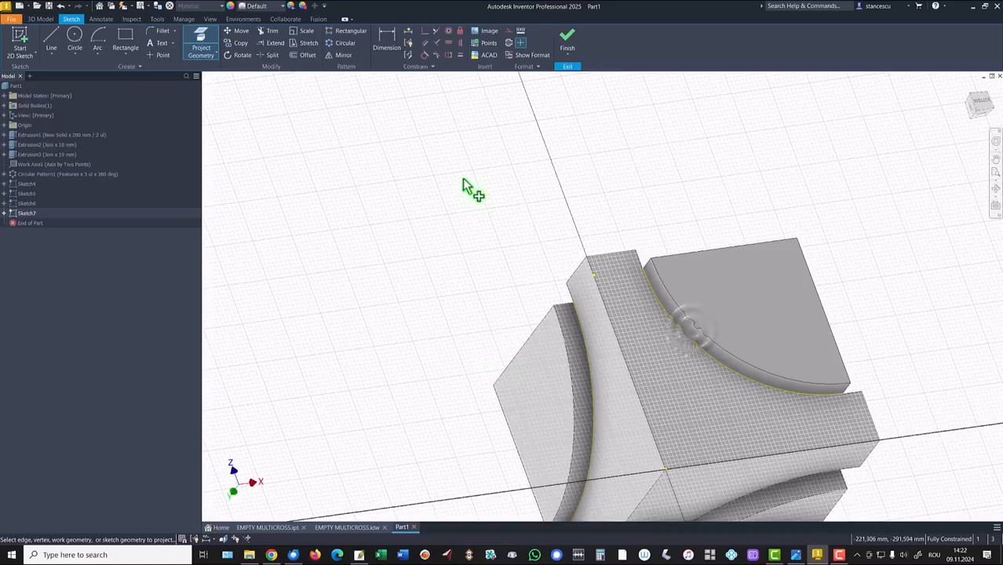
pyautogui.click(563, 50)
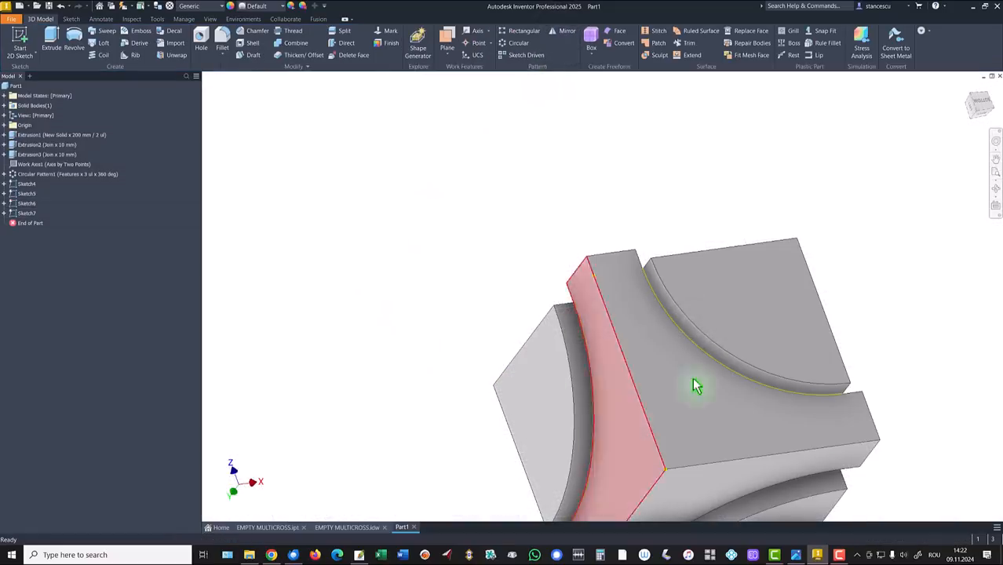
pyautogui.keyDown('shift'); pyautogui.moveTo(918, 372); pyautogui.dragTo(631, 412, button='middle'); pyautogui.keyUp('shift')
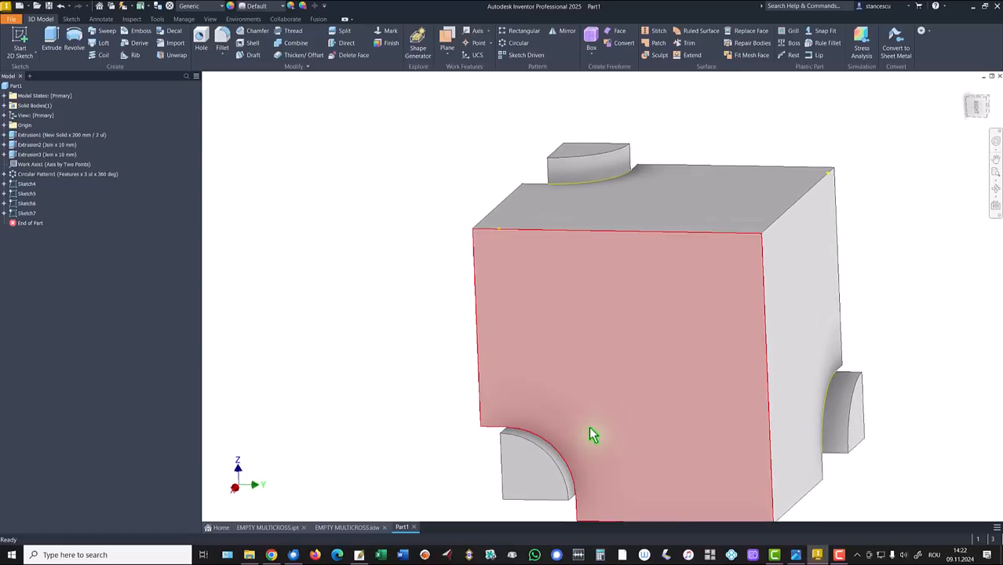
# Step: Create a new sketch on the block's front face with projected model geometry
pyautogui.click(593, 429)
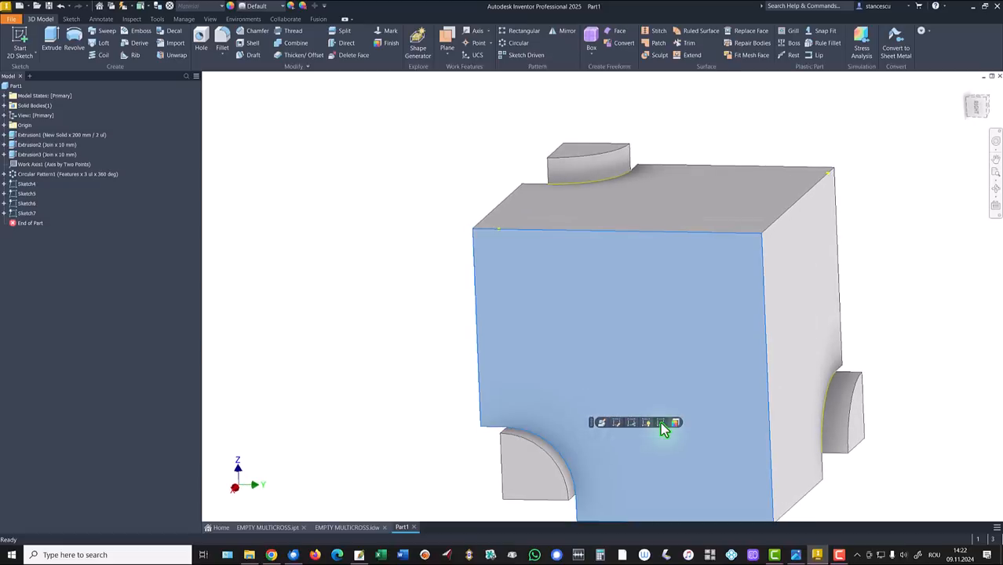
pyautogui.press('s')
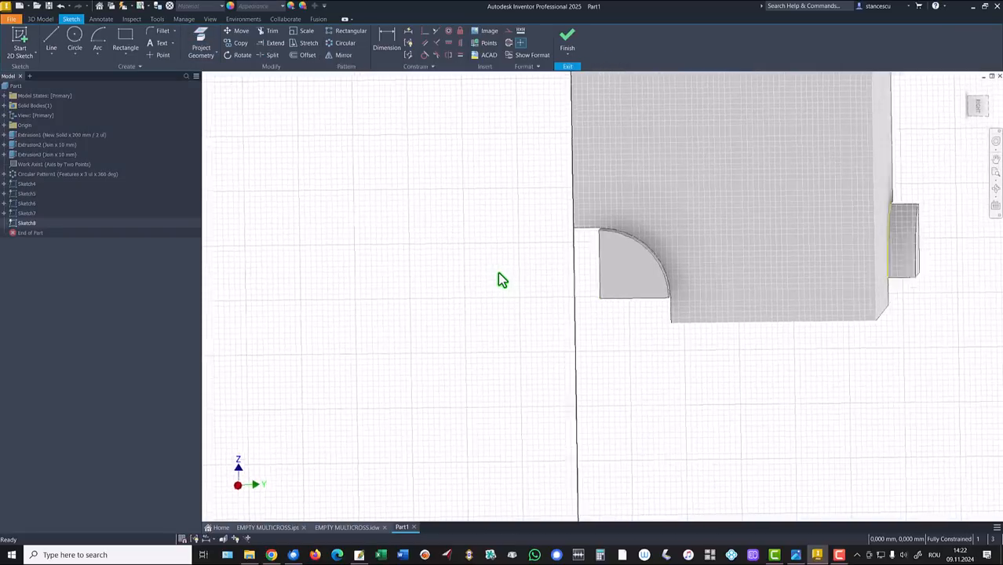
pyautogui.click(201, 35)
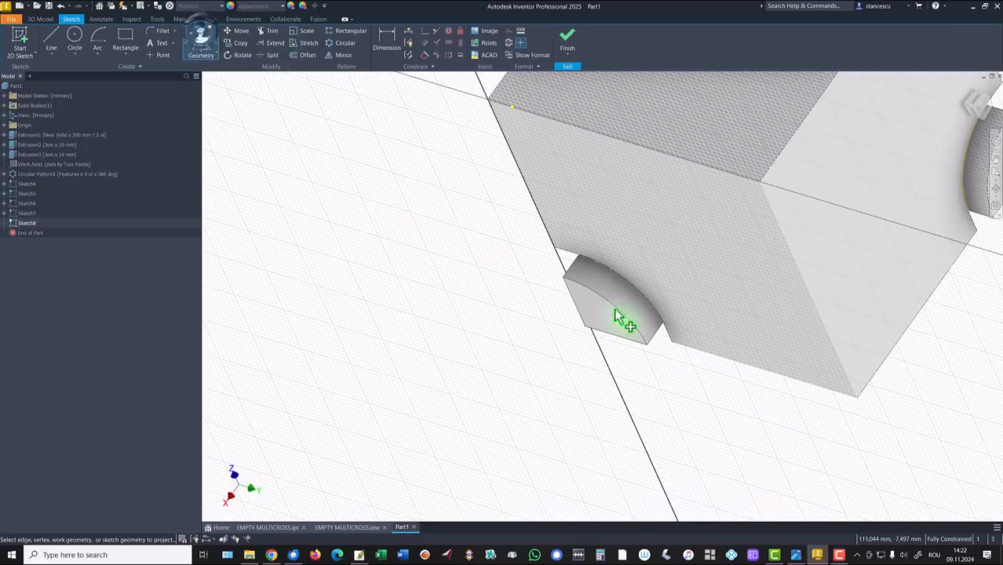
pyautogui.click(568, 41)
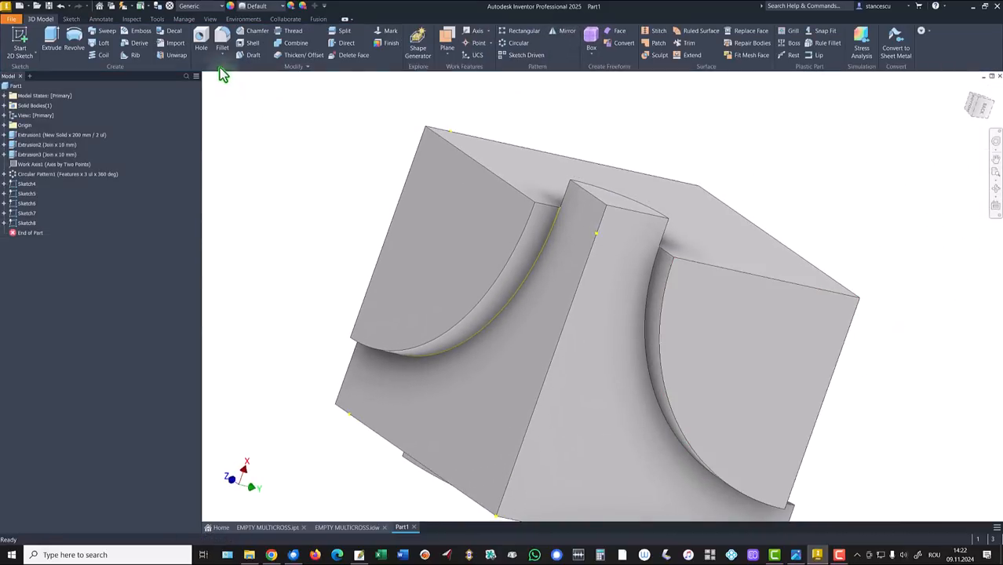
# Step: Sketch on the block's central face, projecting its right curved edge
pyautogui.click(590, 419)
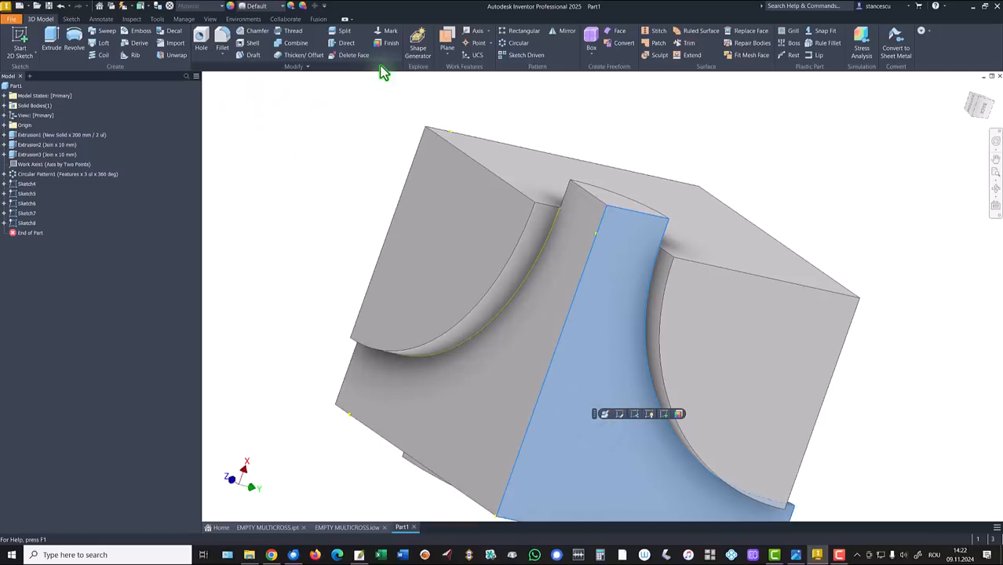
pyautogui.click(665, 414)
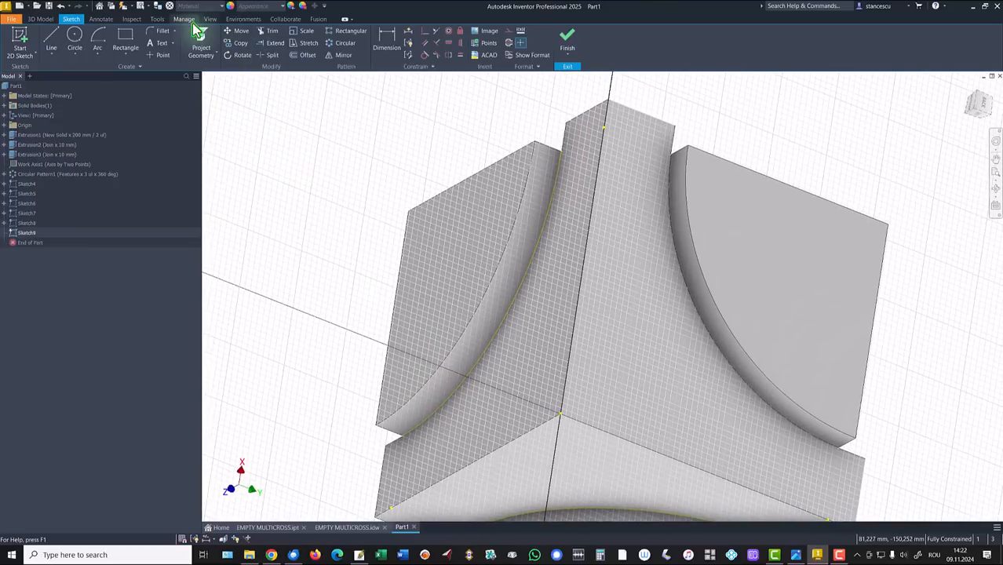
pyautogui.click(198, 43)
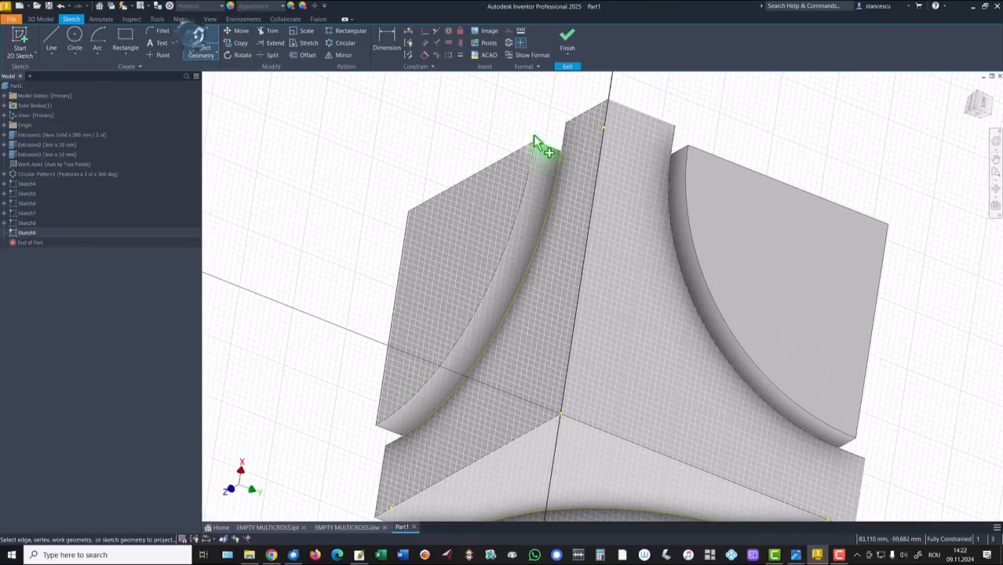
pyautogui.click(692, 258)
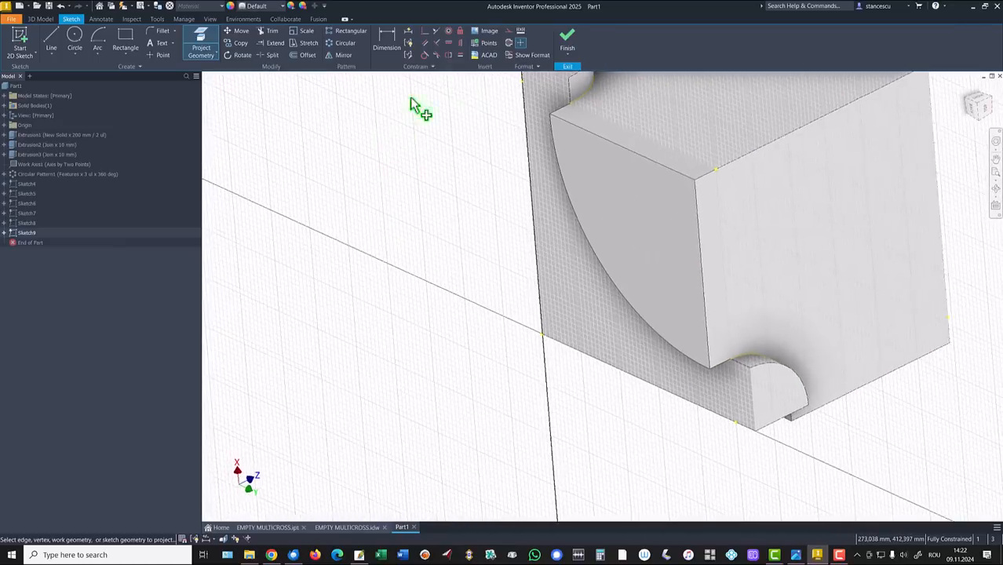
pyautogui.click(568, 46)
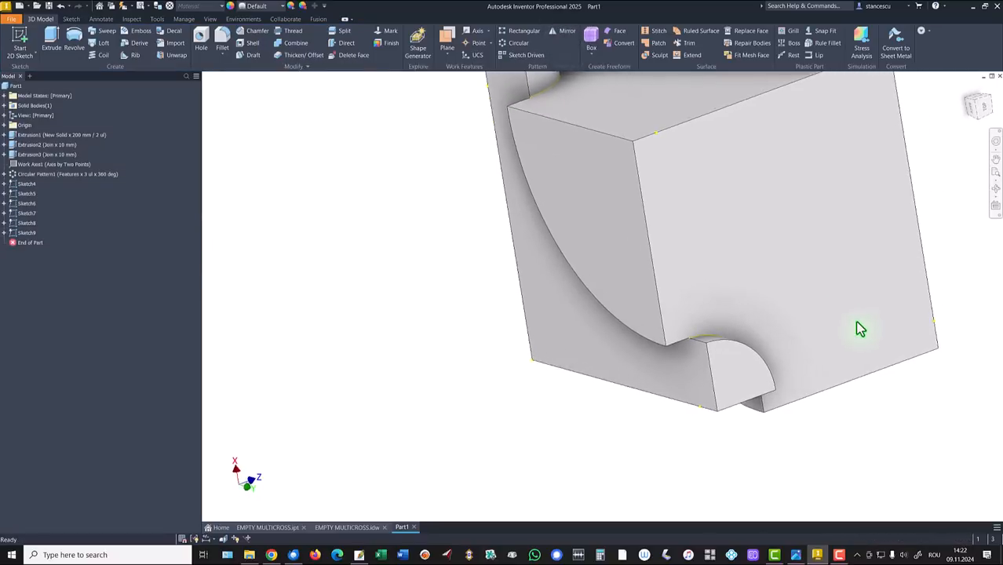
# Step: Start a sketch on the flat face beside the stub and project the quarter-round arc edge
pyautogui.click(794, 314)
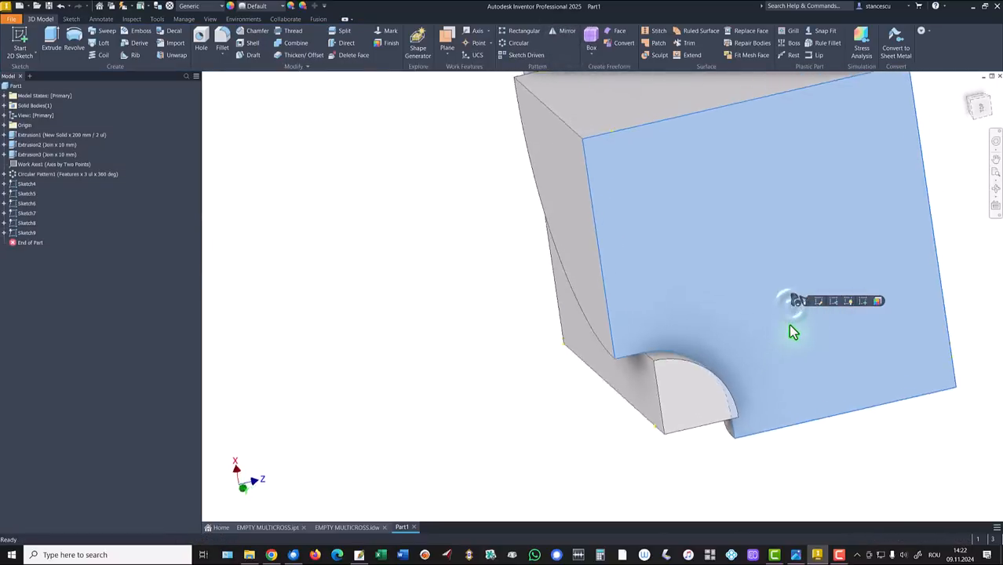
pyautogui.click(859, 296)
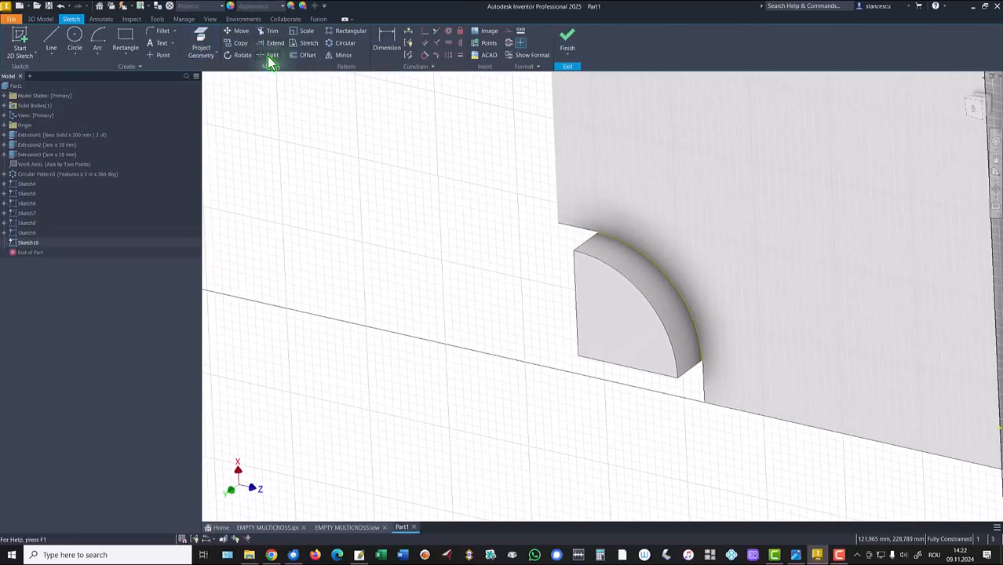
pyautogui.scroll(5, 757, 294)
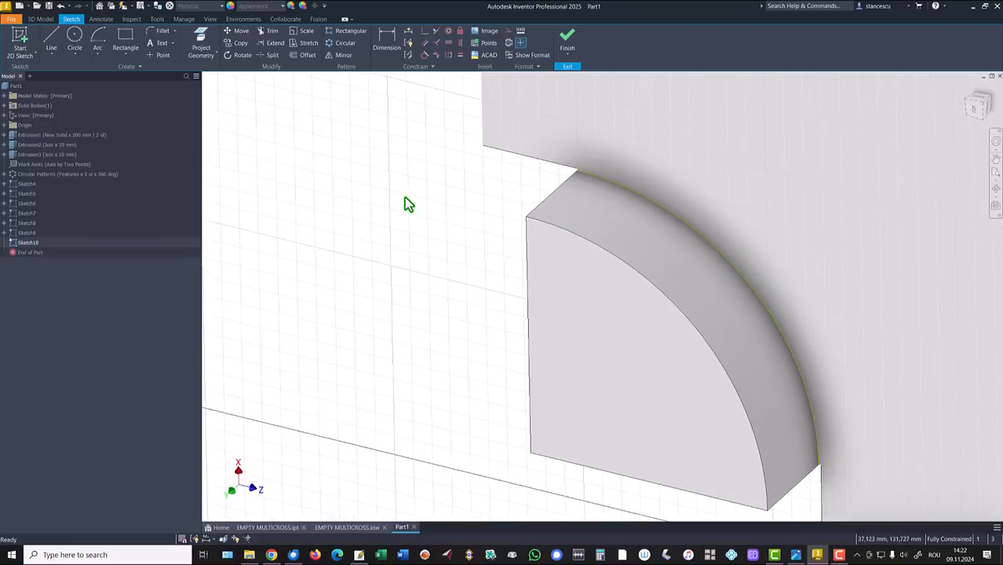
pyautogui.click(200, 39)
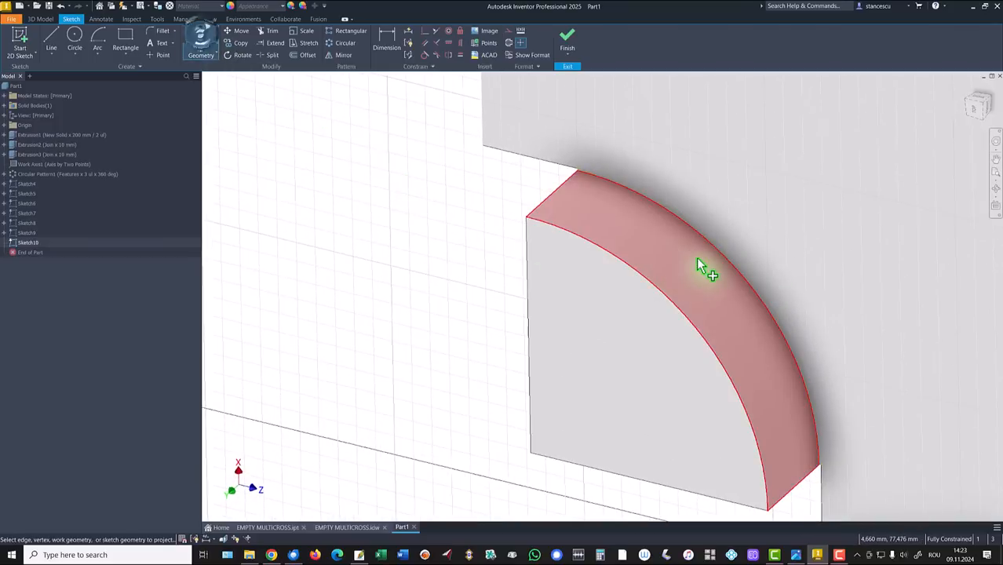
pyautogui.click(705, 265)
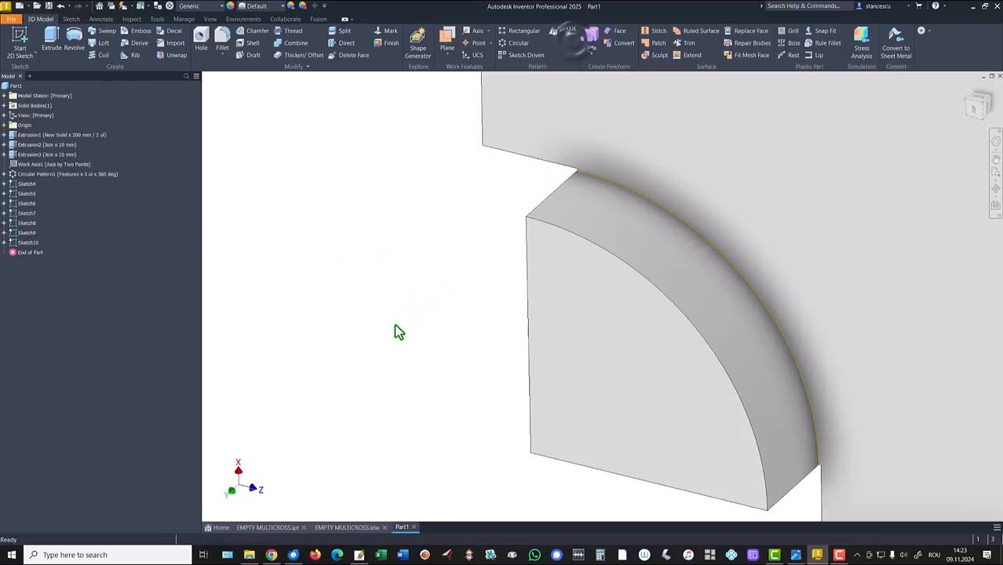
pyautogui.moveTo(394, 323)
pyautogui.keyDown('shift'); pyautogui.mouseDown(button='middle')
pyautogui.moveTo(394, 348)
pyautogui.moveTo(572, 438)
pyautogui.moveTo(756, 493)
pyautogui.moveTo(801, 450)
pyautogui.moveTo(801, 323)
pyautogui.moveTo(791, 381)
pyautogui.moveTo(781, 337)
pyautogui.moveTo(768, 374)
pyautogui.moveTo(781, 391)
pyautogui.moveTo(824, 389)
pyautogui.moveTo(847, 369)
pyautogui.mouseUp(button='middle'); pyautogui.keyUp('shift')
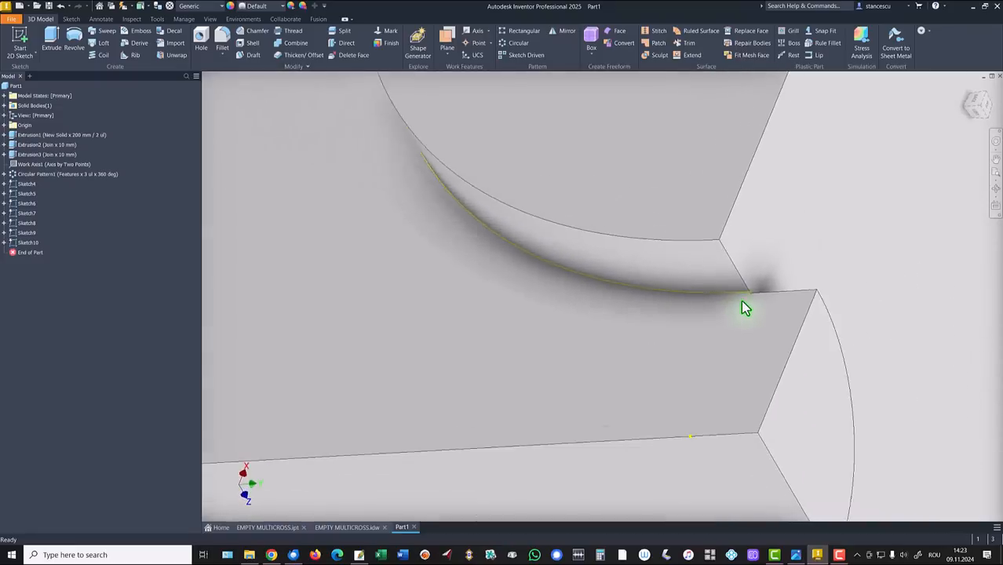
# Step: Edit Sketch3 under Extrusion3 and constrain its arc to the adjoining curve at the junction, then return Home
pyautogui.click(4, 155)
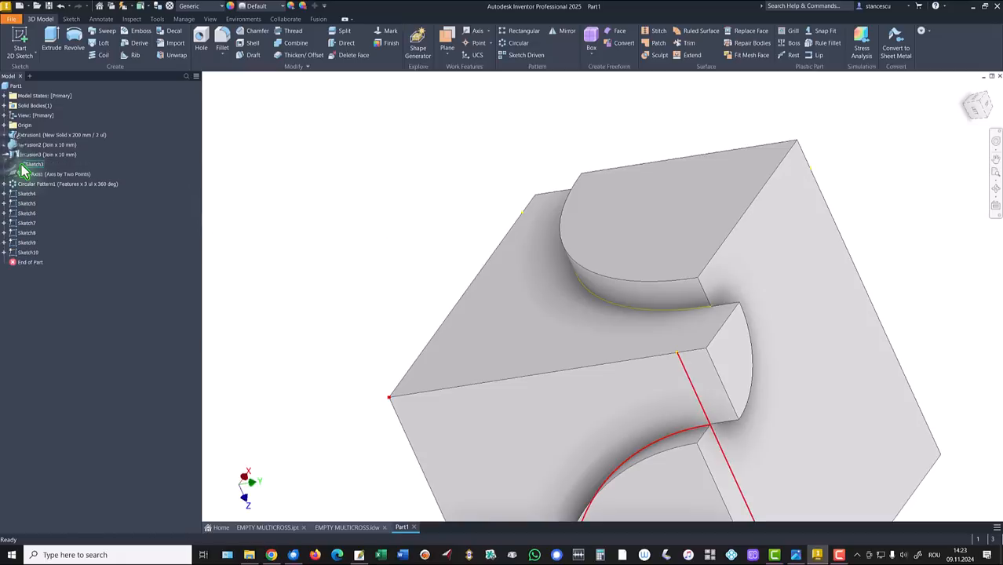
pyautogui.doubleClick(32, 164)
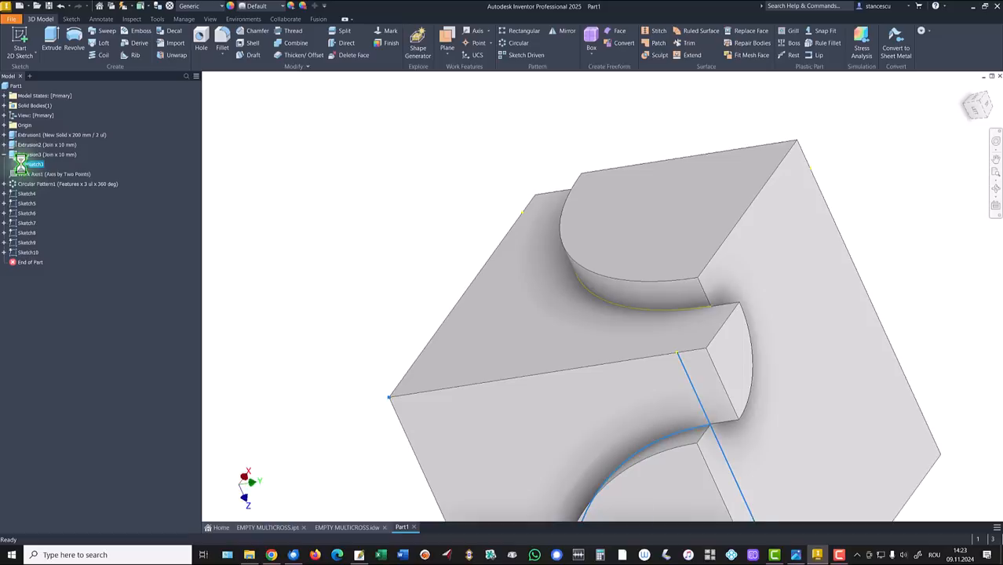
pyautogui.moveTo(888, 234)
pyautogui.keyDown('shift'); pyautogui.mouseDown(button='middle')
pyautogui.moveTo(848, 270)
pyautogui.moveTo(848, 257)
pyautogui.mouseUp(button='middle'); pyautogui.keyUp('shift')
pyautogui.scroll(3, 832, 256)
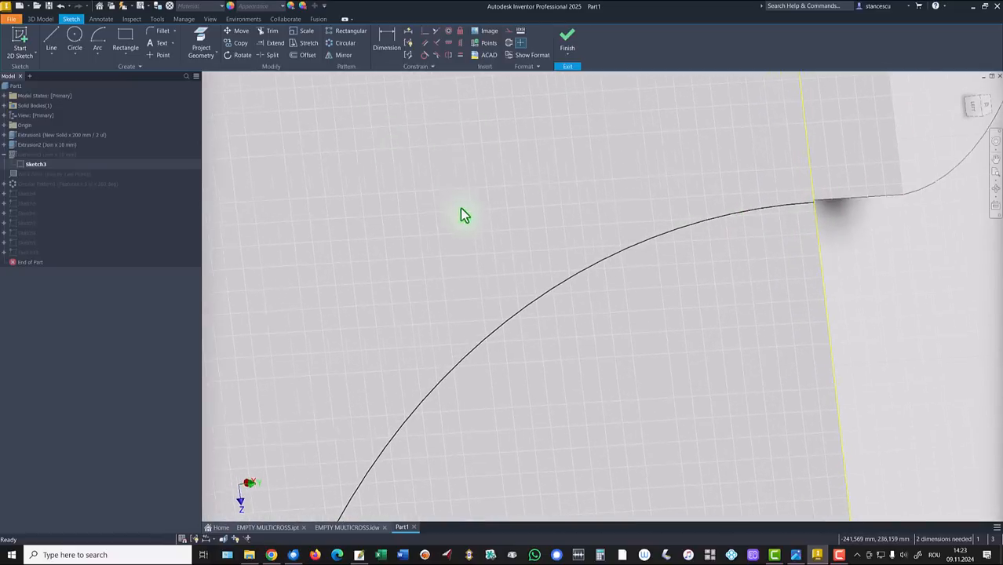
pyautogui.scroll(5, 788, 312)
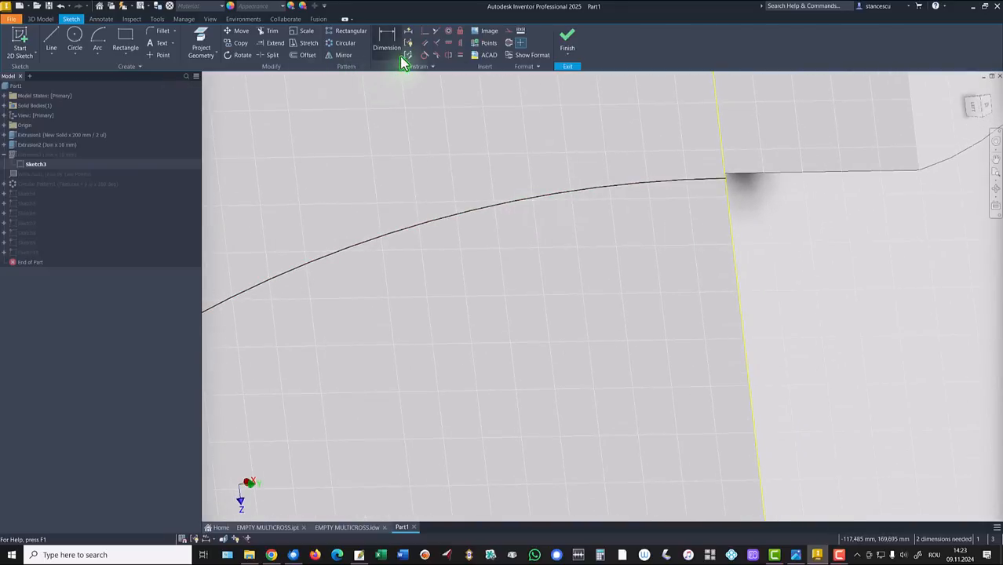
pyautogui.click(424, 34)
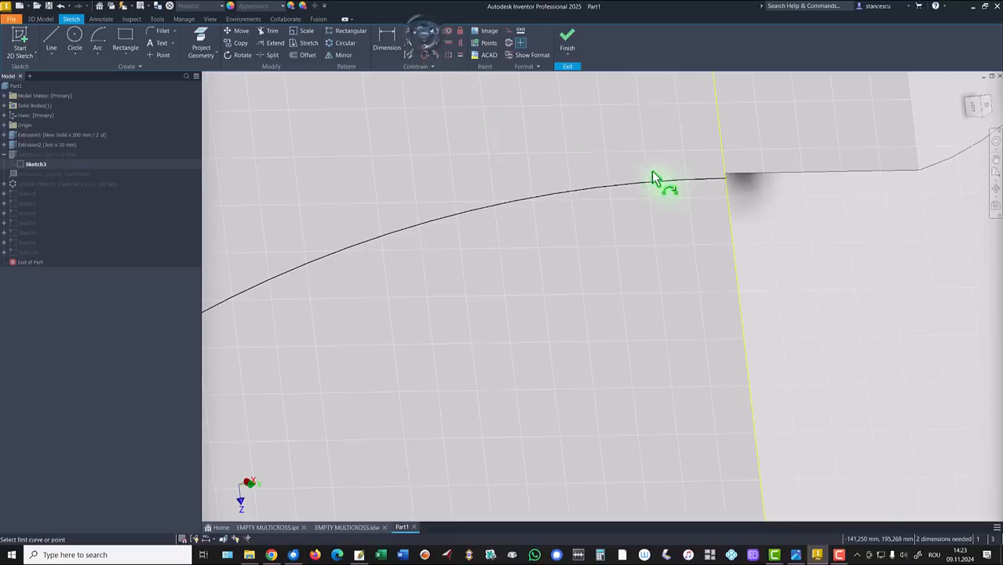
pyautogui.click(723, 180)
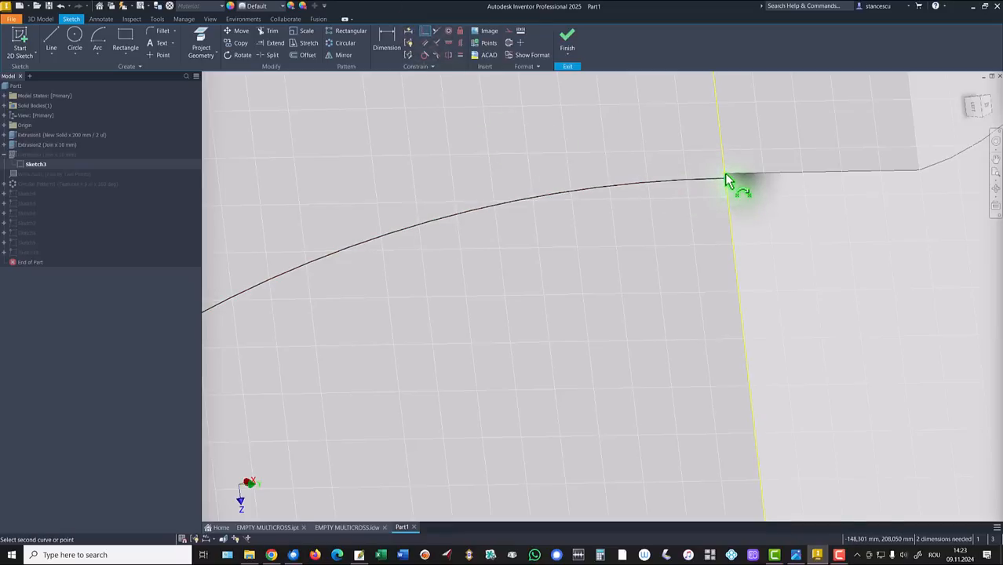
pyautogui.click(725, 175)
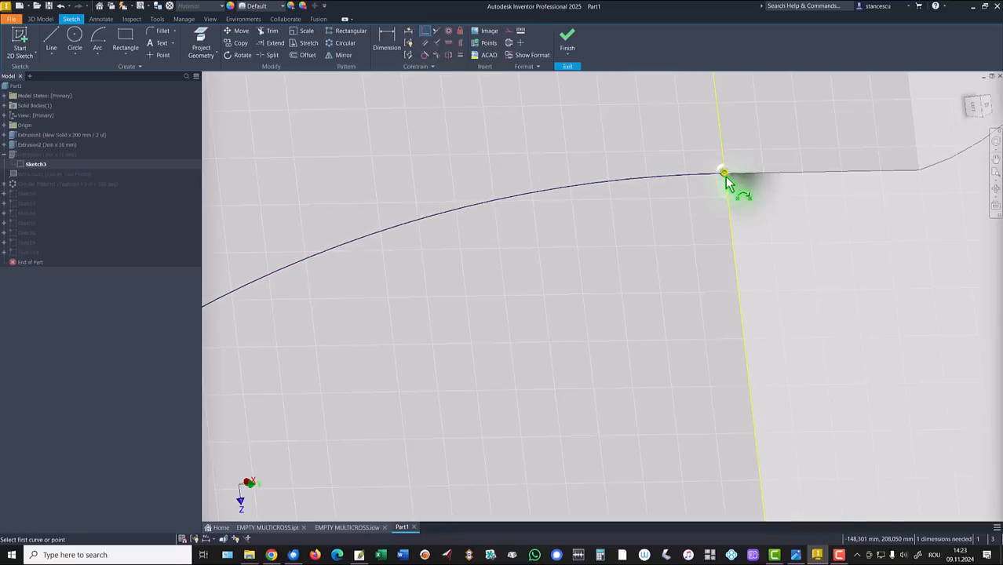
pyautogui.click(569, 43)
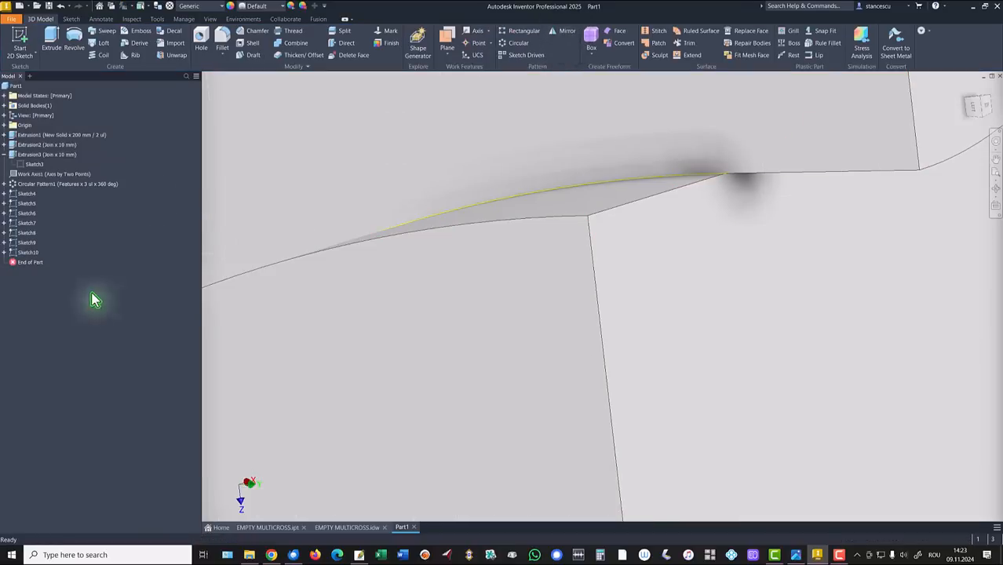
pyautogui.press('F6')
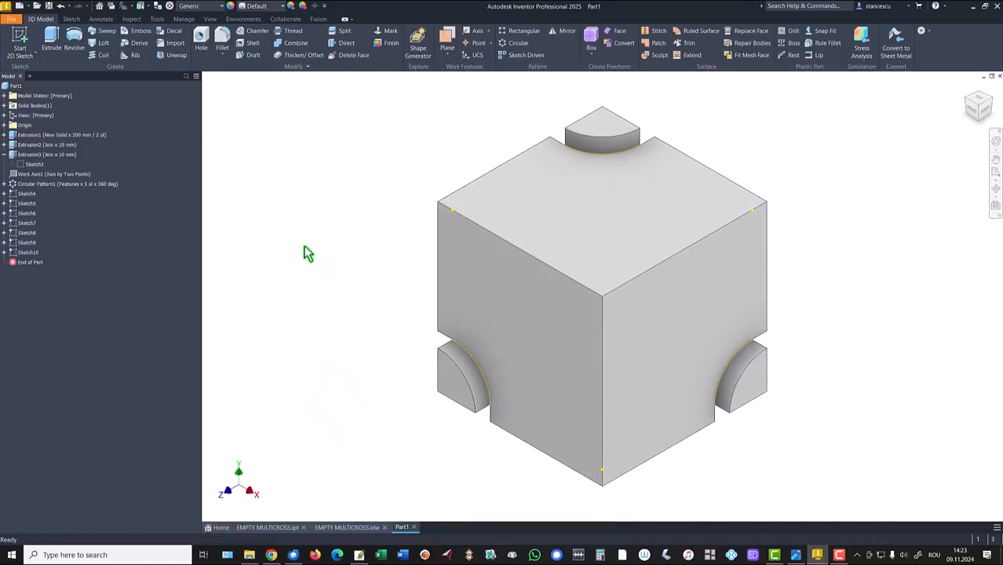
# Step: Collapse Extrusion3, expand Solid Bodies and bring up Solid1's context menu
pyautogui.click(4, 155)
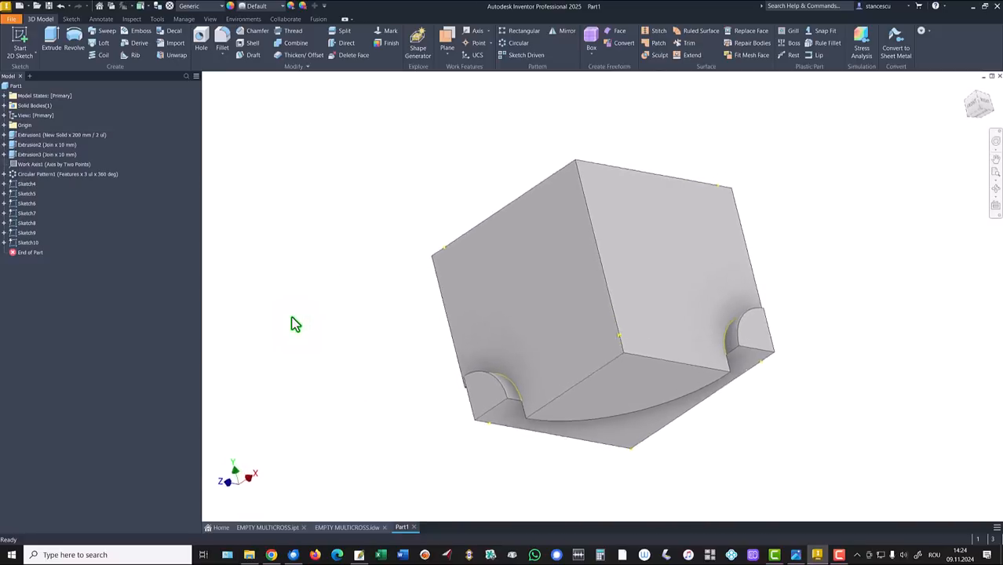
pyautogui.press('F6')
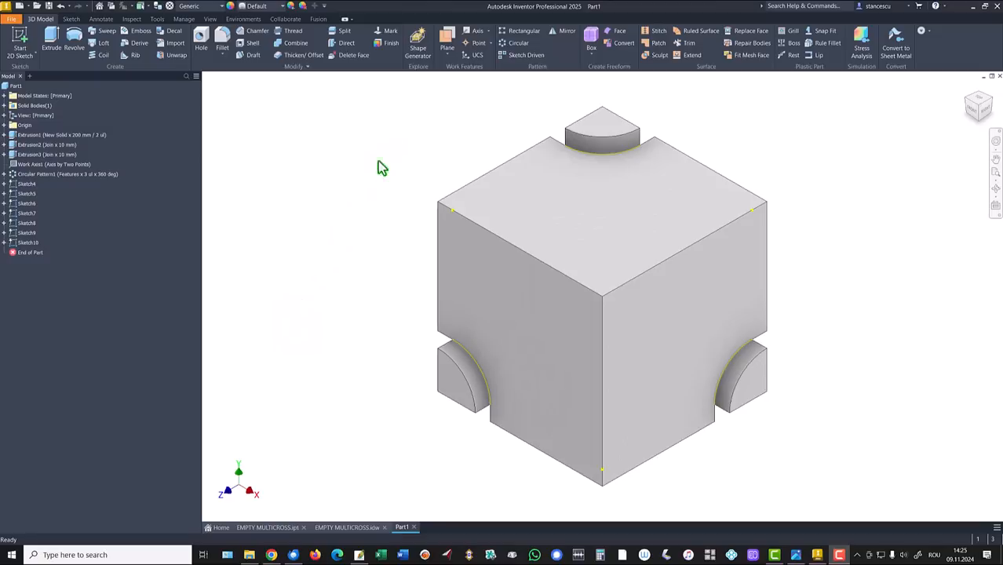
pyautogui.click(3, 106)
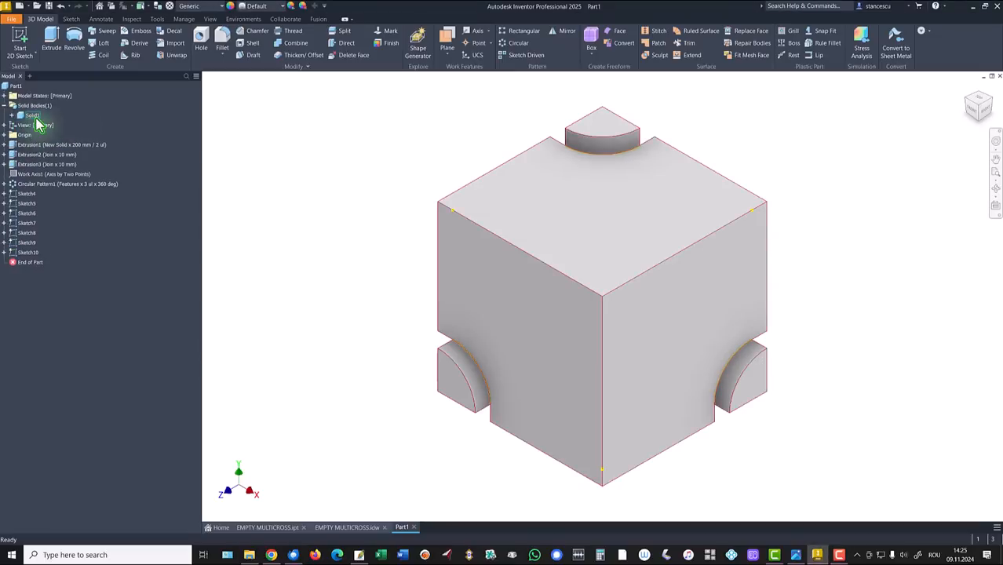
pyautogui.rightClick(22, 122)
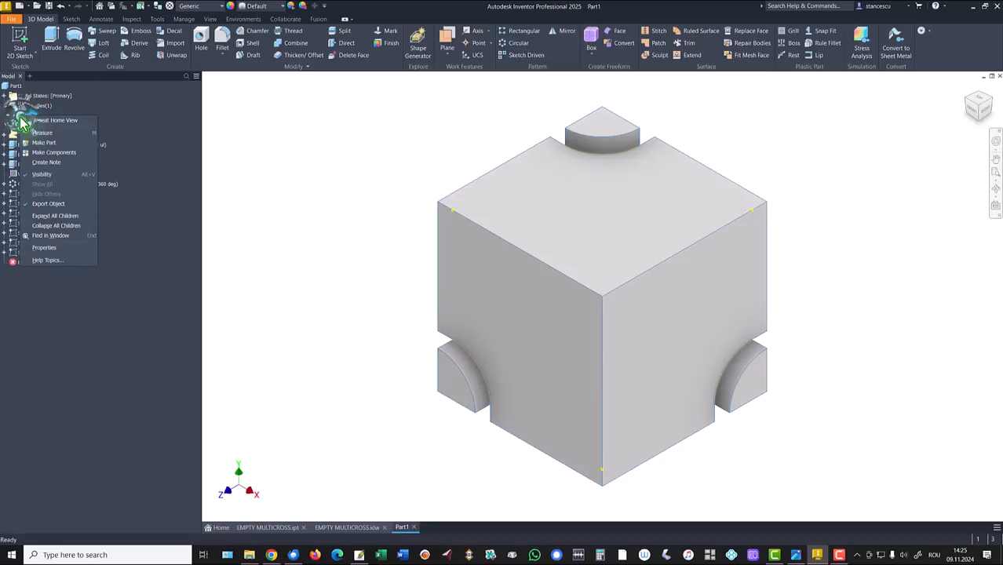
# Step: Hide Solid1, switch the canvas colour scheme to High Contrast, and return to the Home view
pyautogui.click(47, 177)
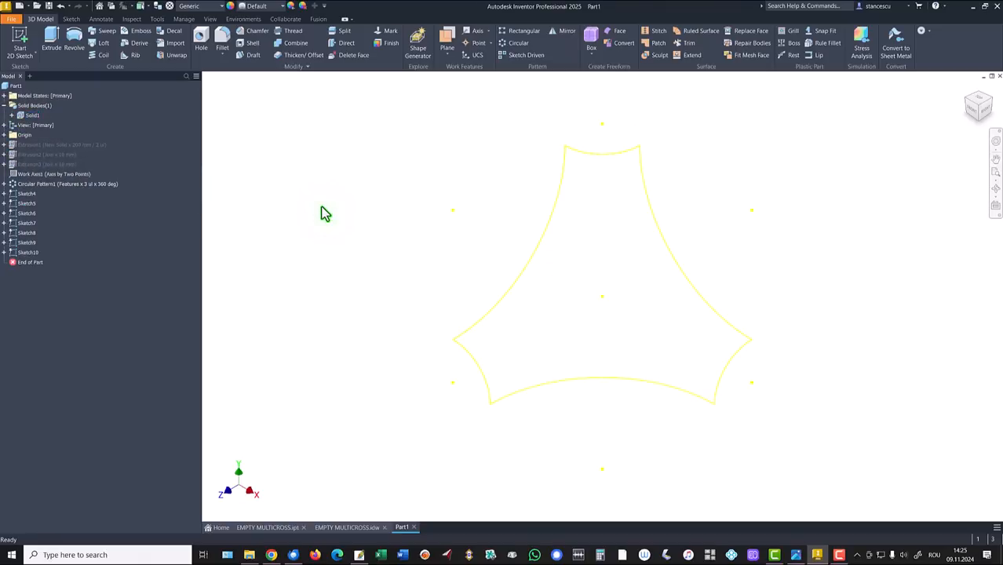
pyautogui.press('alt')
pyautogui.press('f')
pyautogui.press('t')
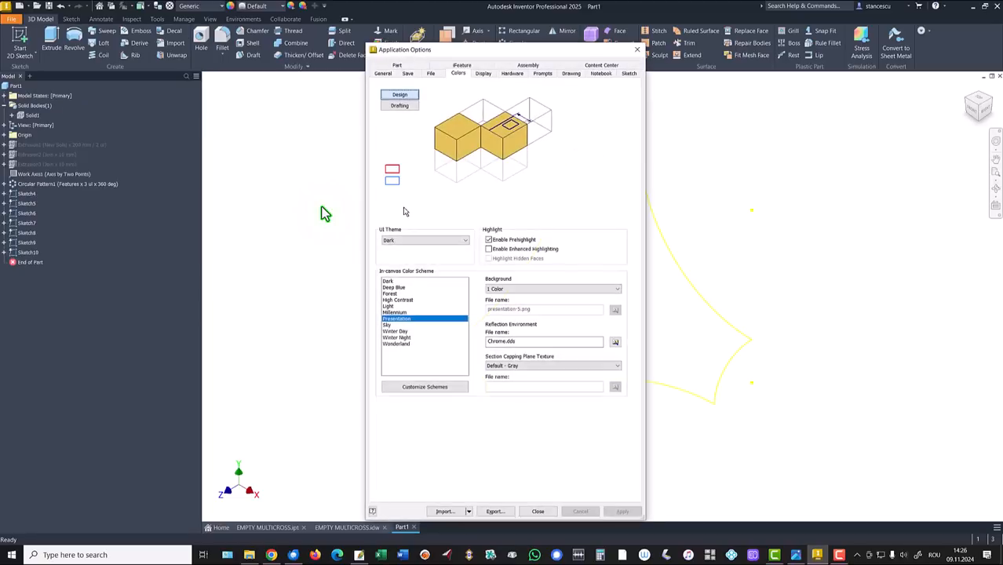
pyautogui.click(403, 301)
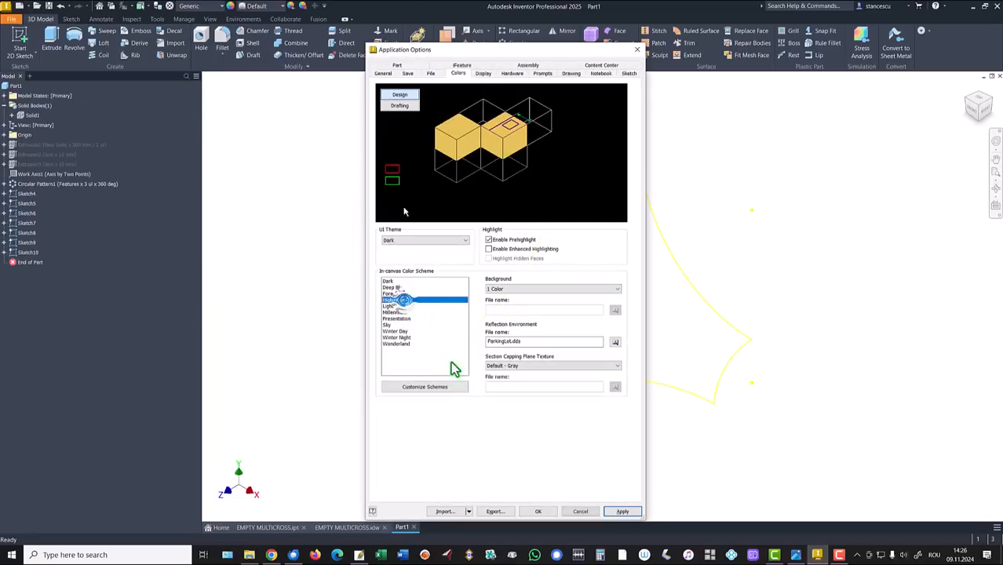
pyautogui.click(549, 514)
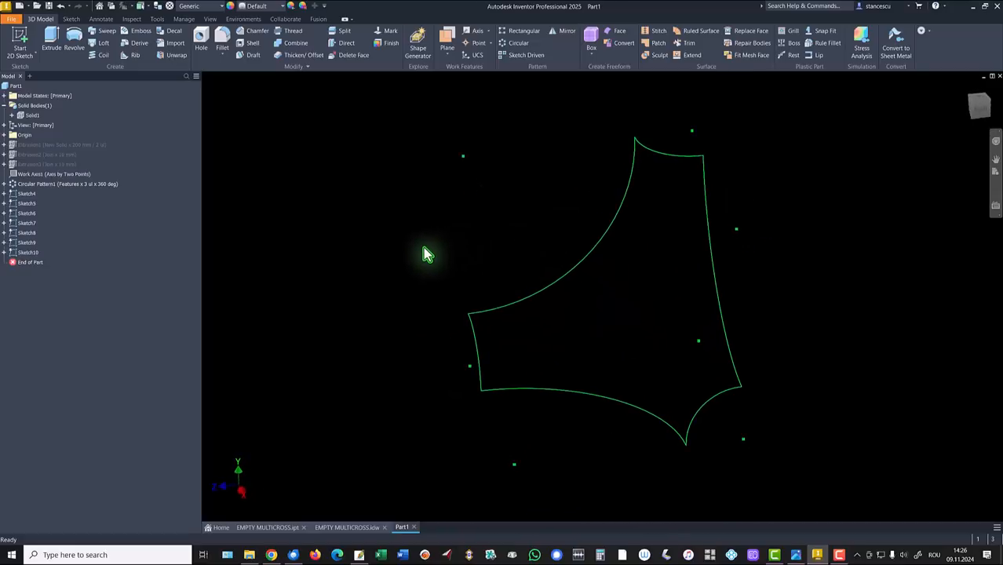
pyautogui.press('F6')
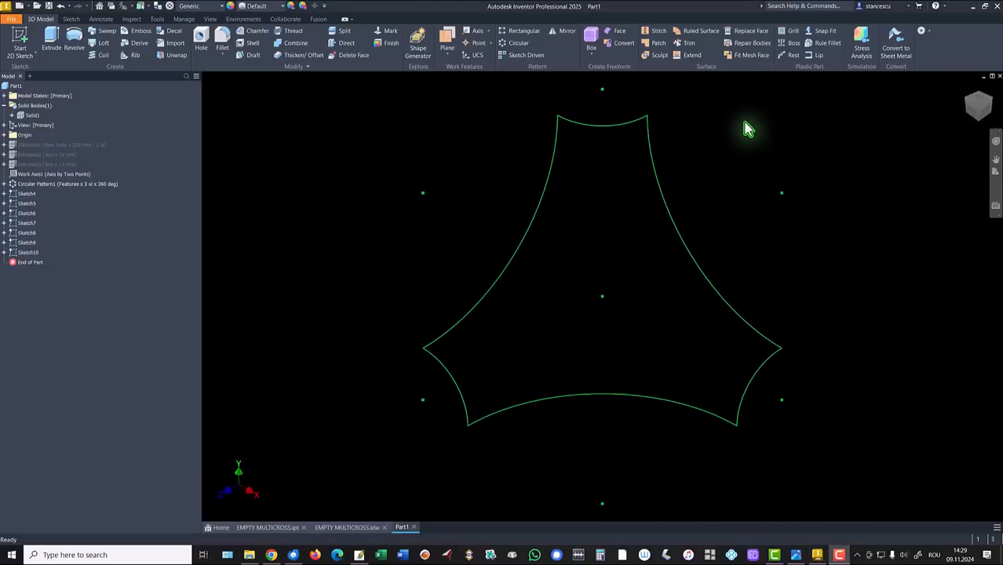
# Step: Create Boundary Patch1 bounded by the six arcs of Sketch4 through Sketch9
pyautogui.click(658, 43)
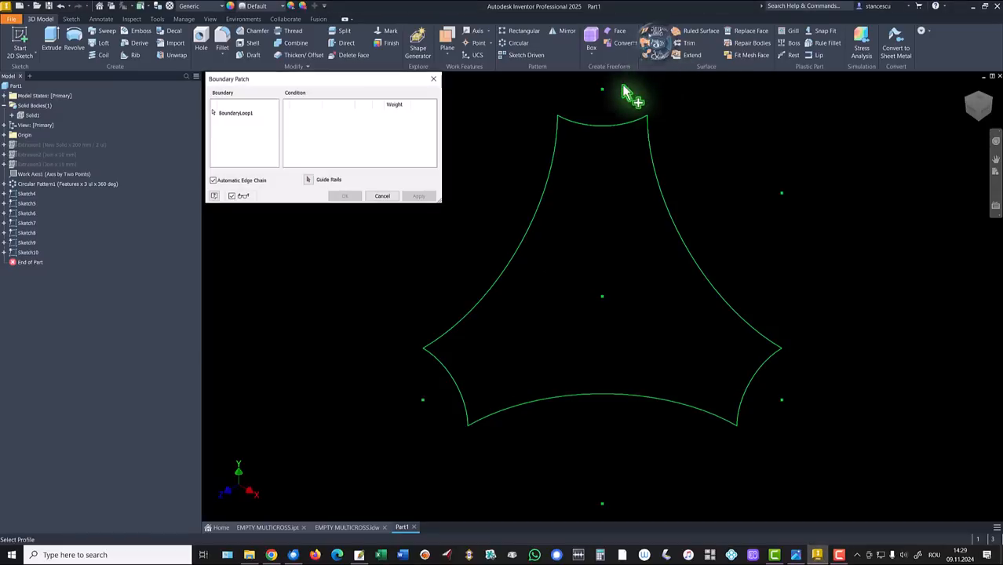
pyautogui.click(594, 135)
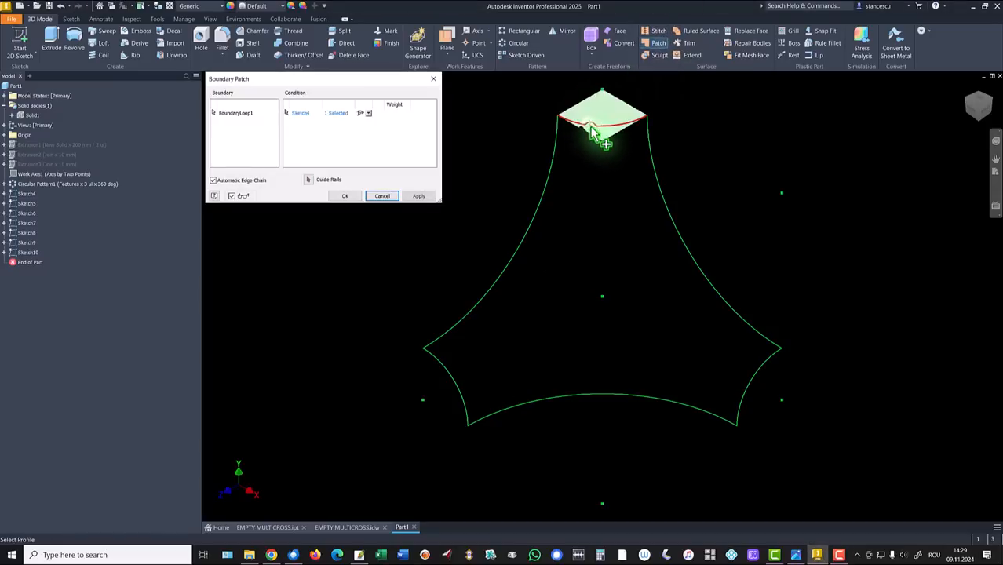
pyautogui.click(554, 169)
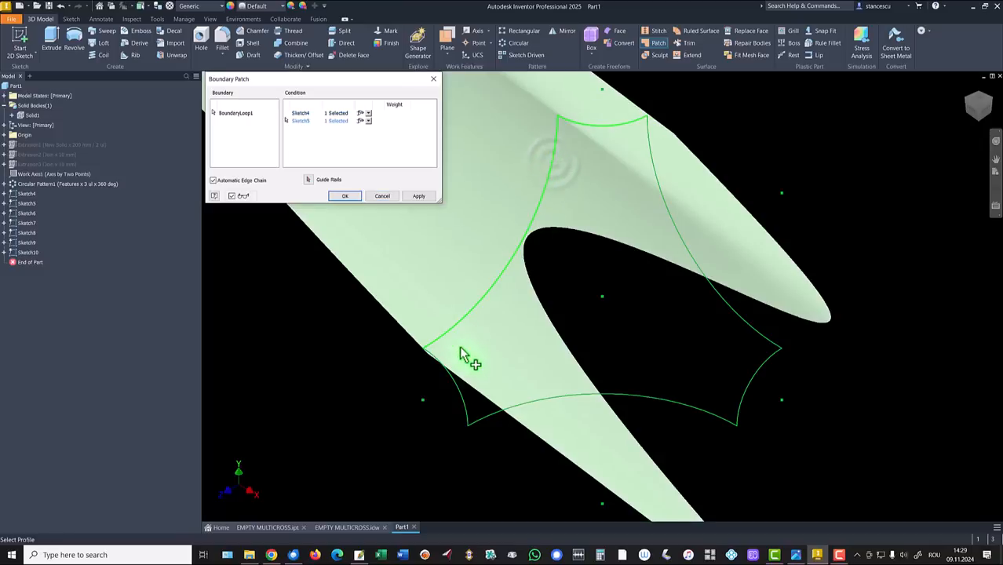
pyautogui.click(455, 385)
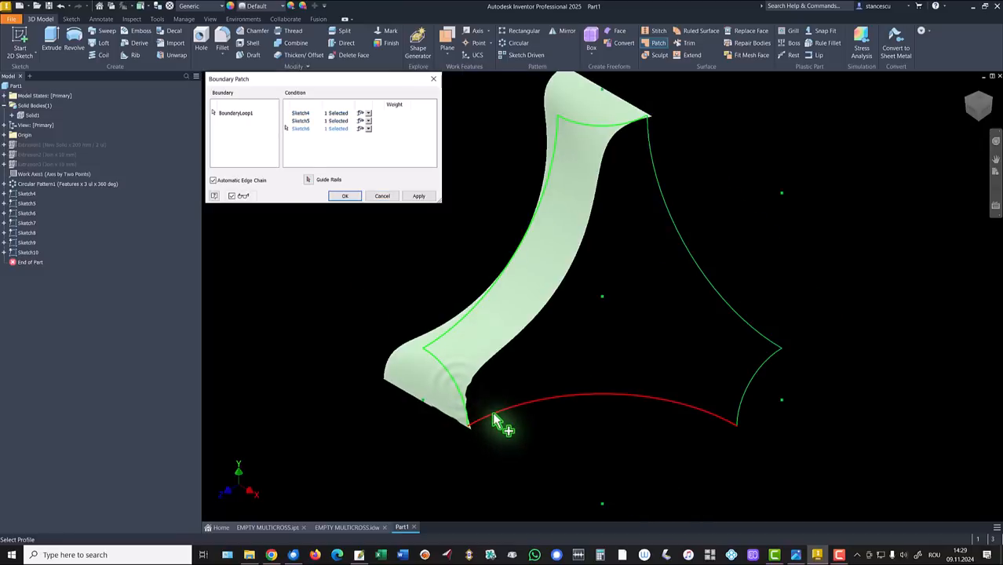
pyautogui.click(492, 418)
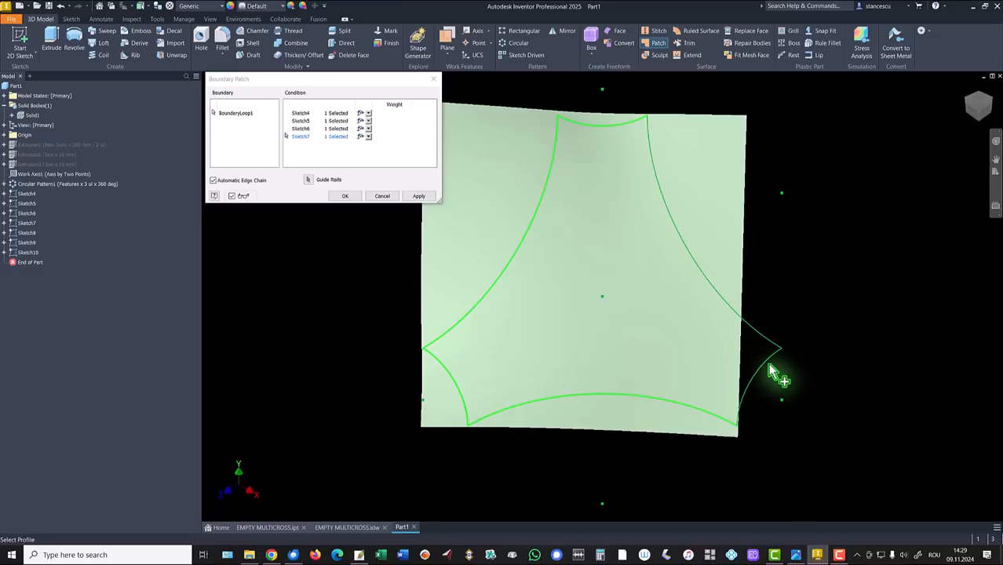
pyautogui.click(770, 358)
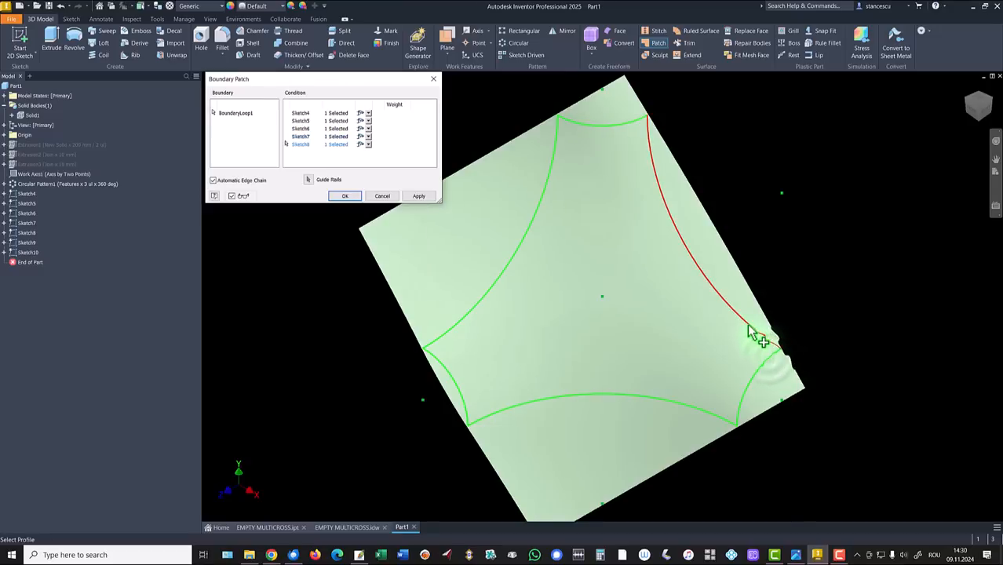
pyautogui.click(750, 334)
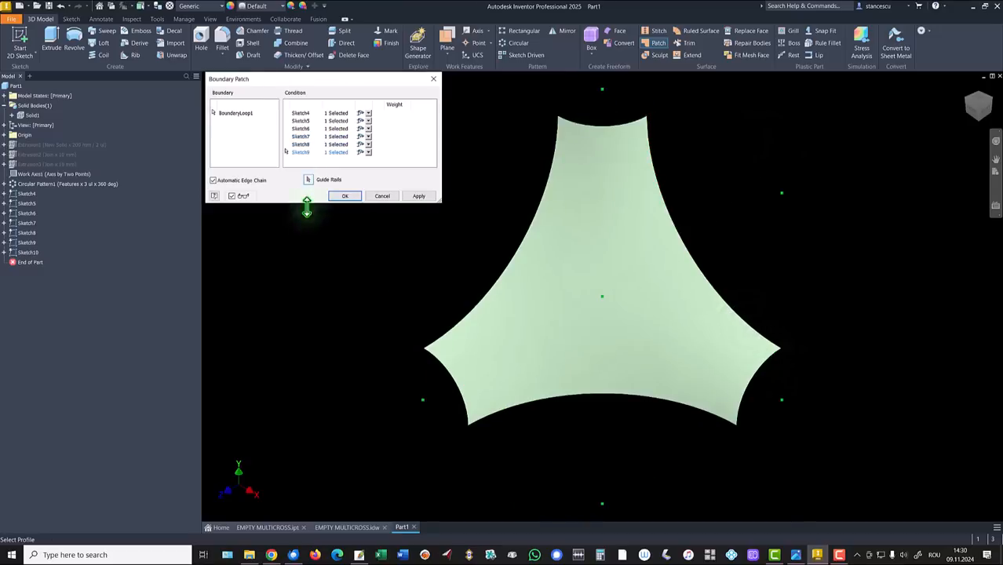
pyautogui.click(342, 197)
pyautogui.keyDown('shift'); pyautogui.moveTo(353, 225); pyautogui.dragTo(538, 238, button='middle'); pyautogui.keyUp('shift')
pyautogui.press('F6')
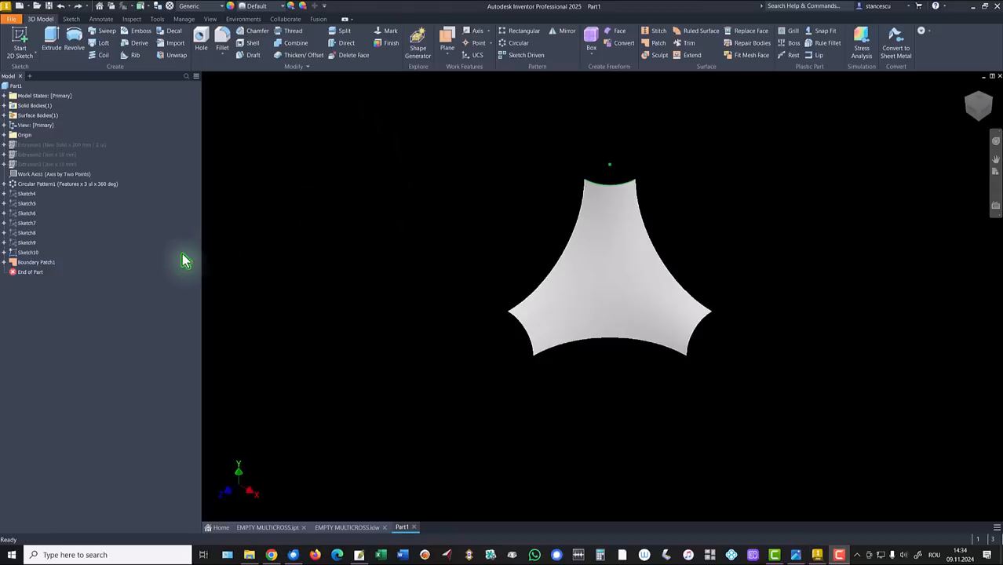
# Step: Hide Sketch10 and make the YZ, XZ and XY origin planes and axes visible
pyautogui.rightClick(14, 257)
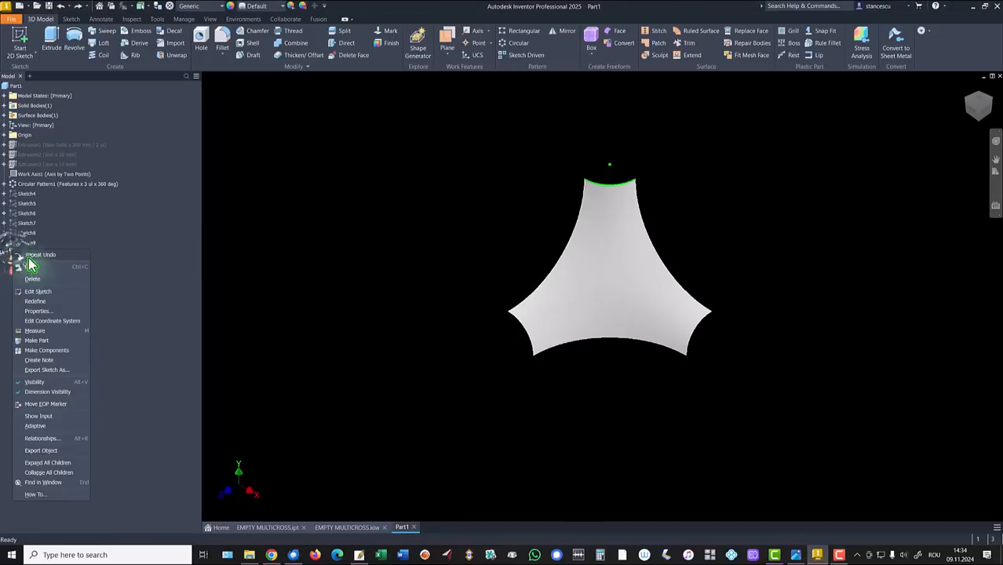
pyautogui.click(33, 383)
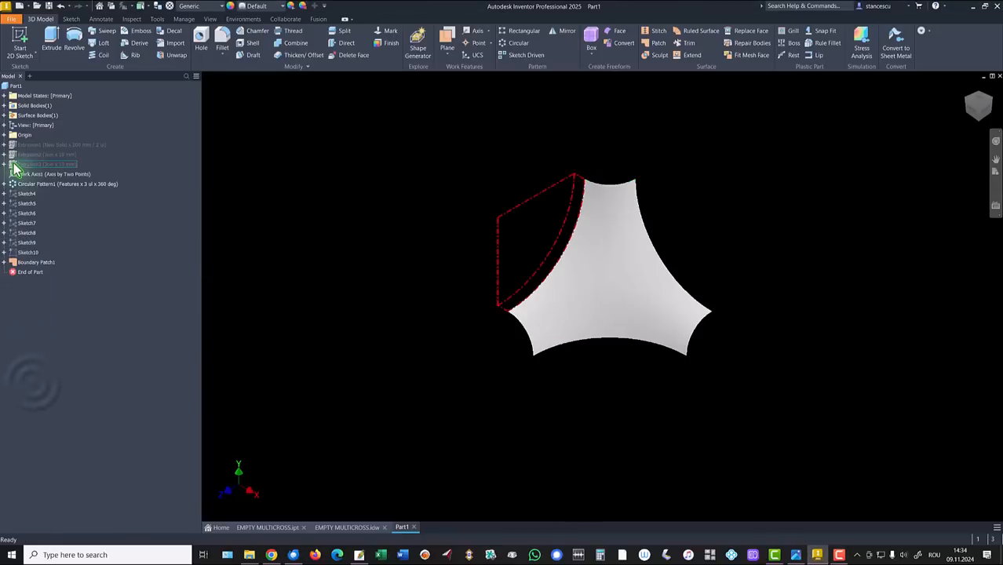
pyautogui.click(4, 135)
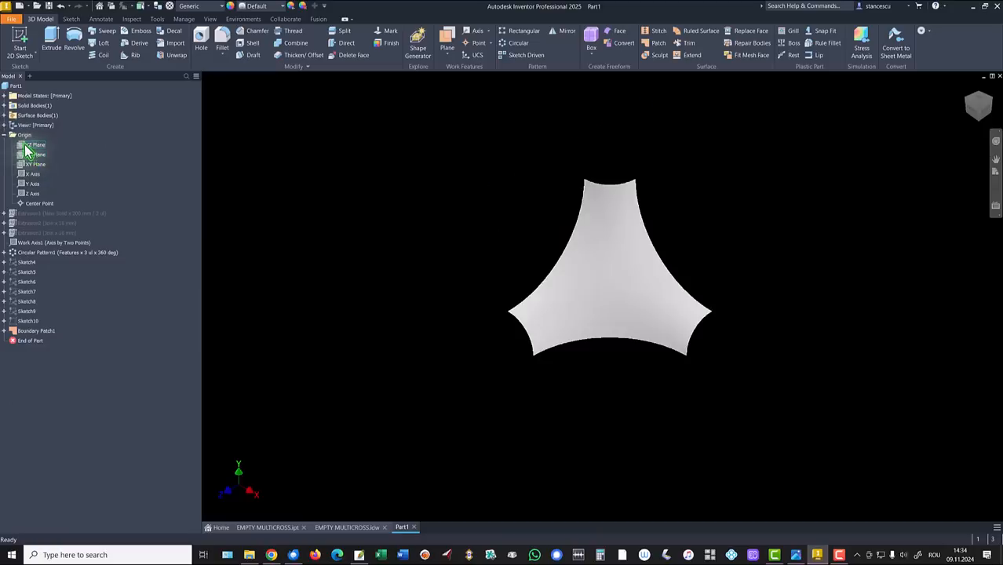
pyautogui.click(25, 146)
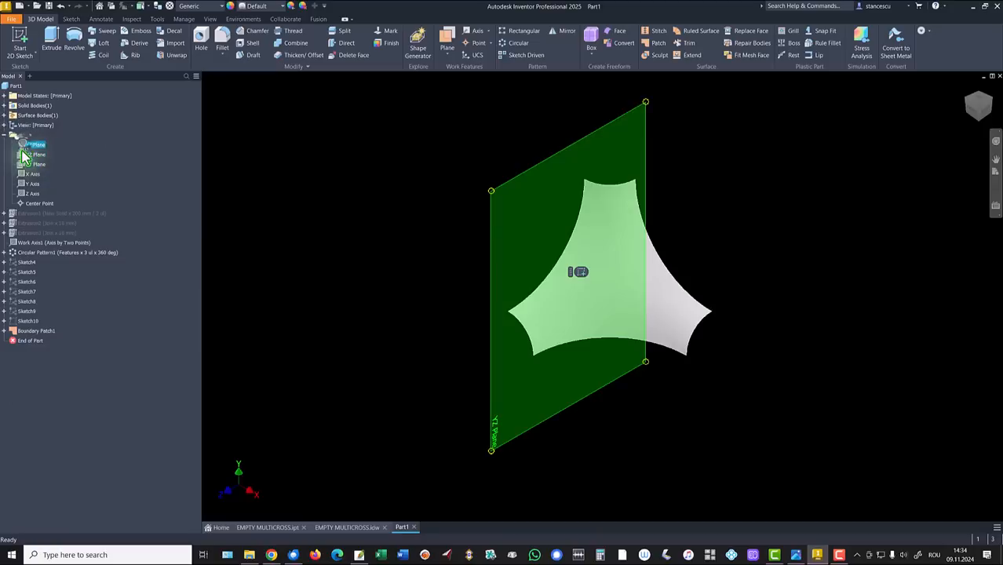
pyautogui.keyDown('shift'); pyautogui.click(22, 196); pyautogui.keyUp('shift')
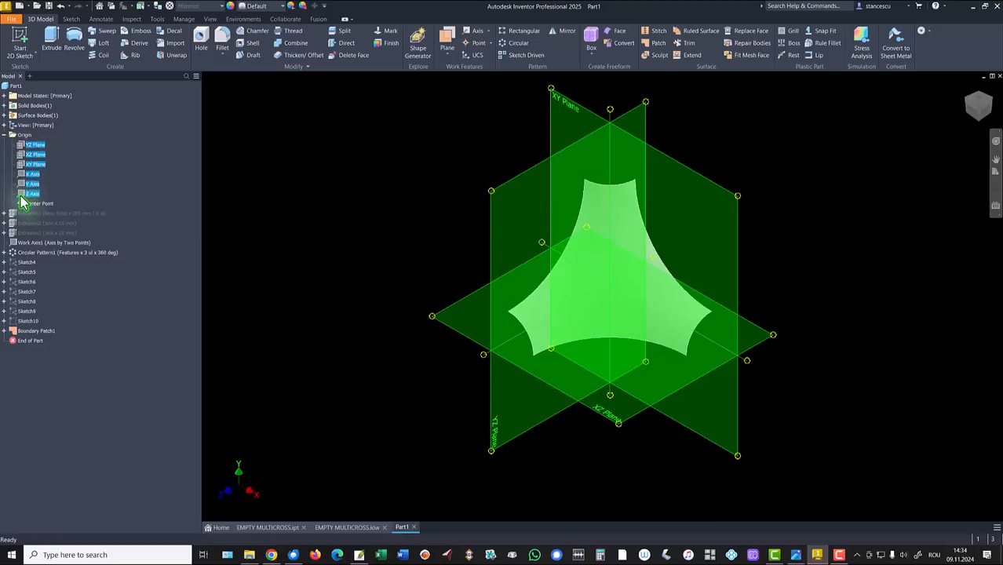
pyautogui.rightClick(23, 163)
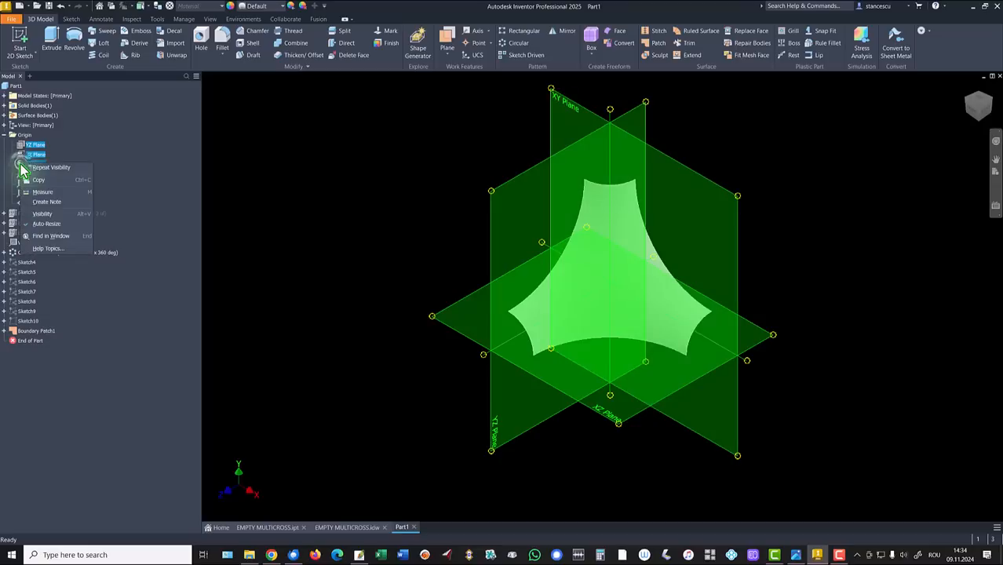
pyautogui.click(43, 214)
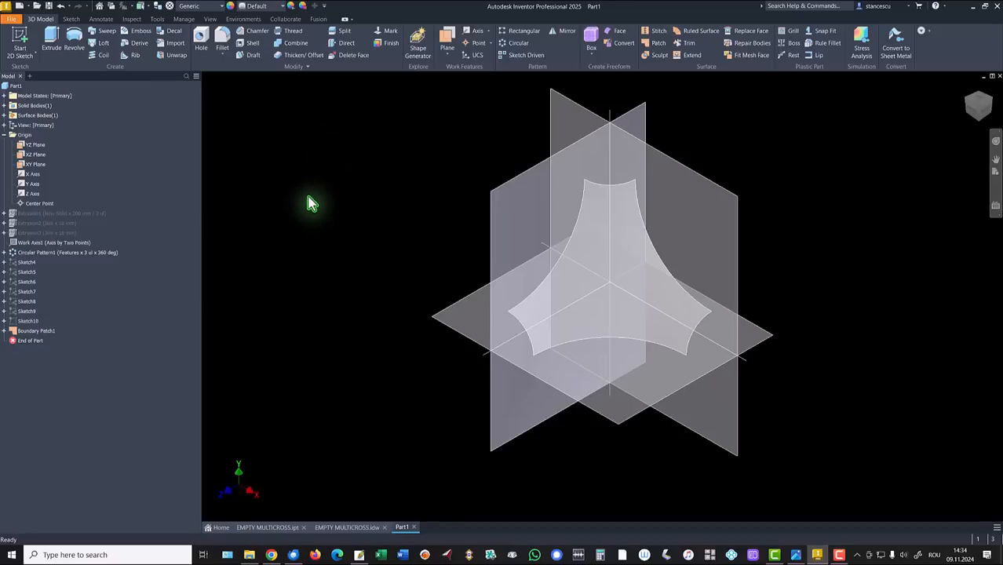
pyautogui.keyDown('shift'); pyautogui.moveTo(352, 207); pyautogui.dragTo(669, 284, button='middle'); pyautogui.keyUp('shift')
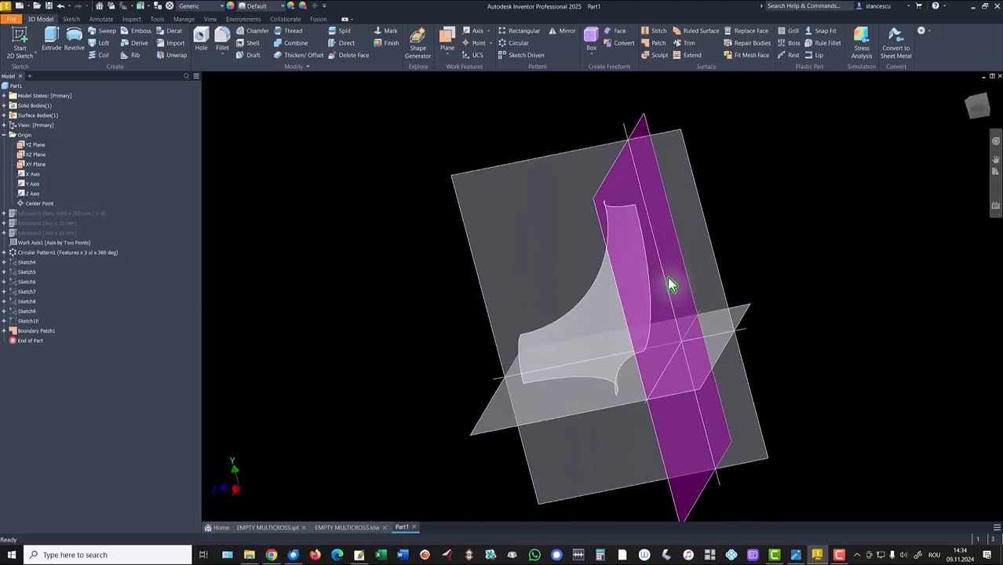
pyautogui.keyDown('shift'); pyautogui.moveTo(663, 320); pyautogui.dragTo(637, 258, button='middle'); pyautogui.keyUp('shift')
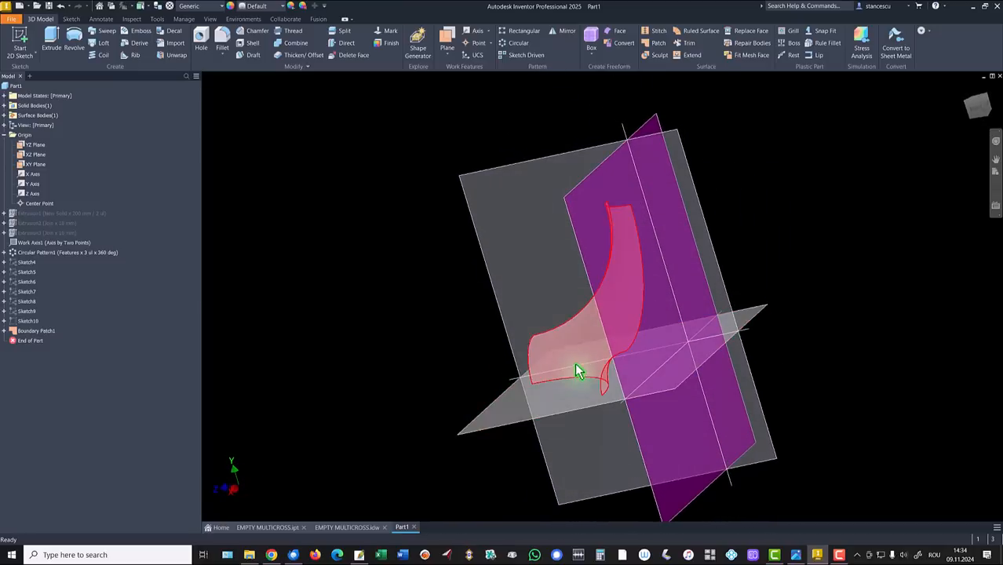
pyautogui.keyDown('shift'); pyautogui.moveTo(578, 365); pyautogui.dragTo(721, 336, button='middle'); pyautogui.keyUp('shift')
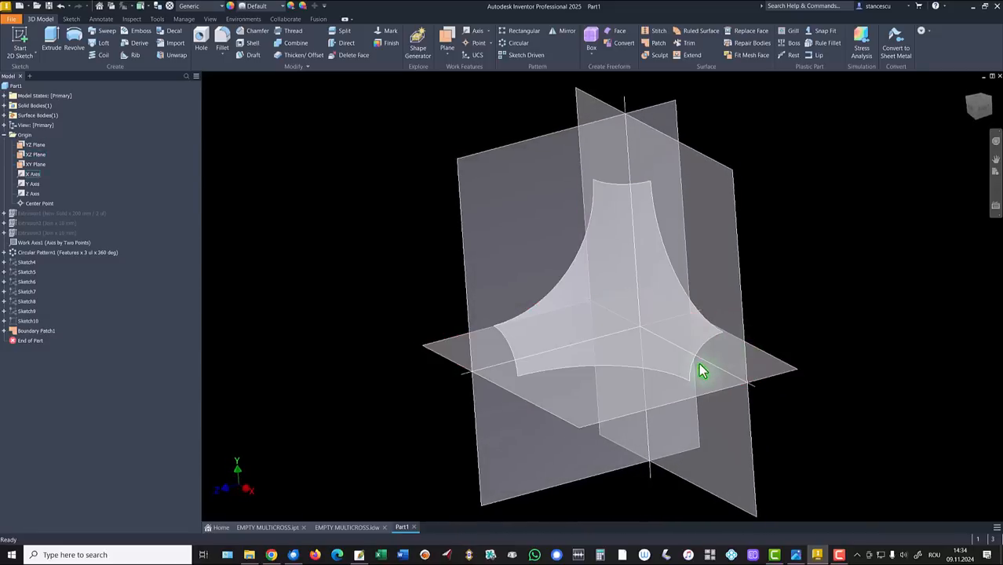
pyautogui.keyDown('shift'); pyautogui.moveTo(652, 164); pyautogui.dragTo(630, 154, button='middle'); pyautogui.keyUp('shift')
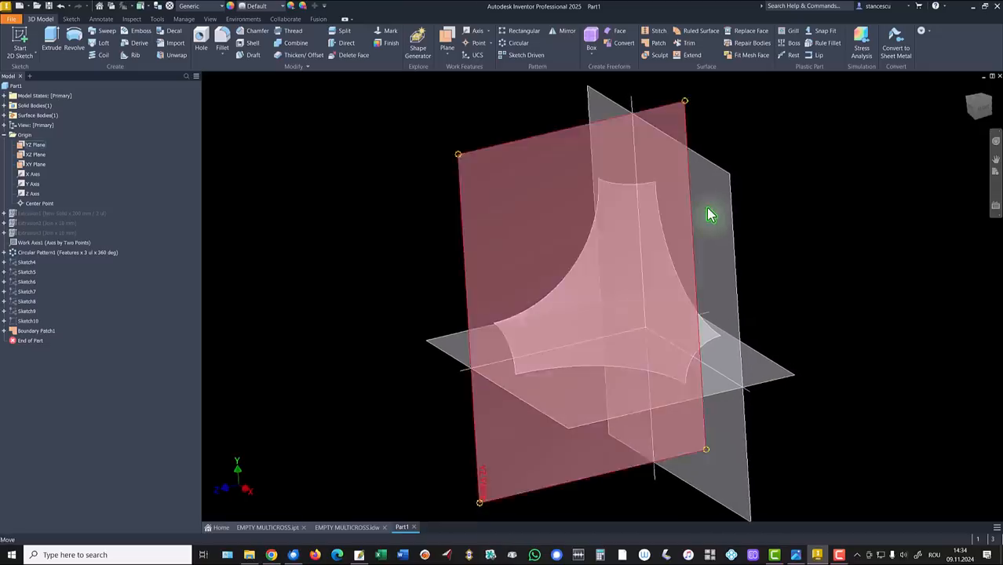
pyautogui.keyDown('shift'); pyautogui.moveTo(781, 214); pyautogui.dragTo(804, 189, button='middle'); pyautogui.keyUp('shift')
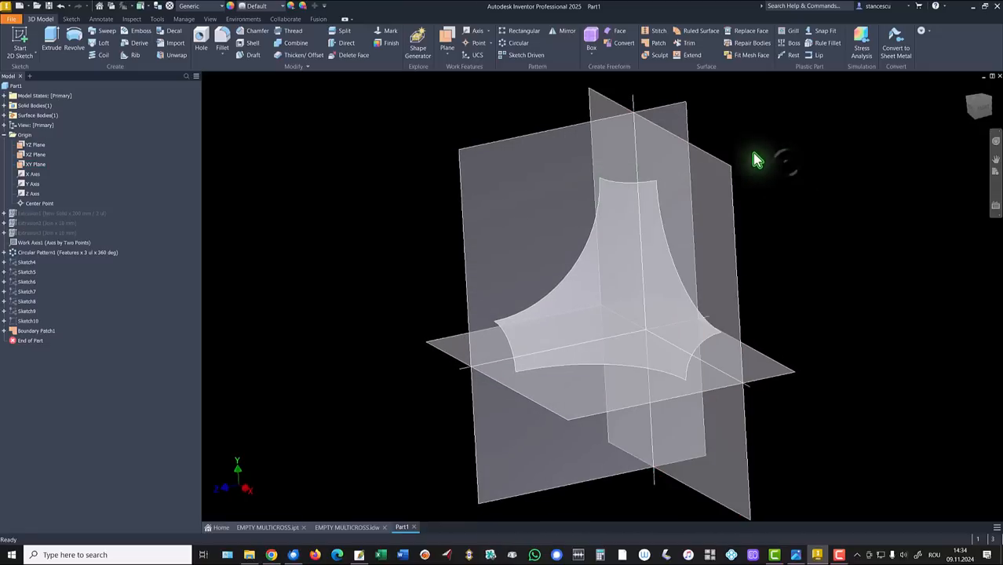
pyautogui.keyDown('shift'); pyautogui.moveTo(351, 162); pyautogui.dragTo(347, 157, button='middle'); pyautogui.keyUp('shift')
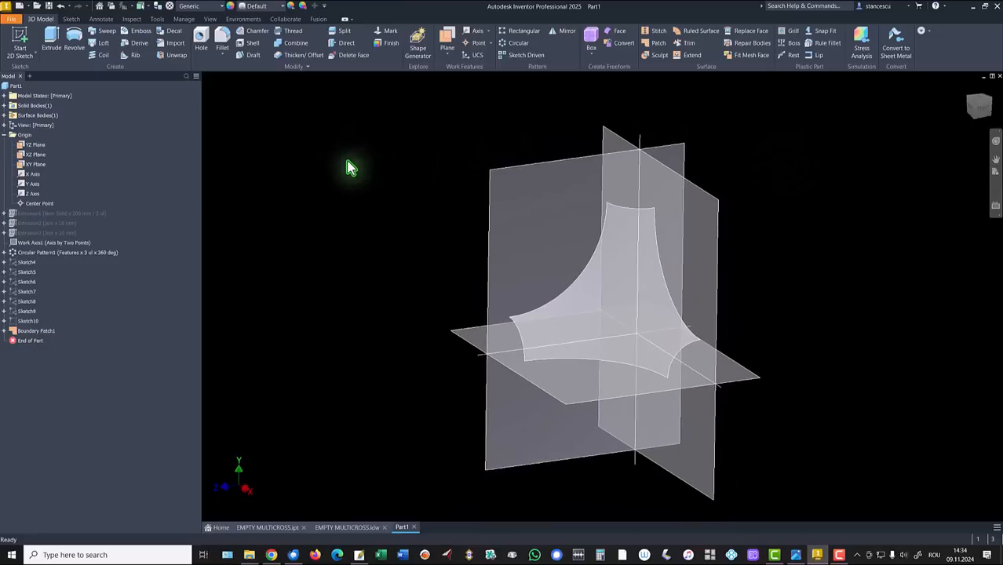
# Step: Create two work planes parallel to origin planes through the patch's top and right corner vertices
pyautogui.click(446, 36)
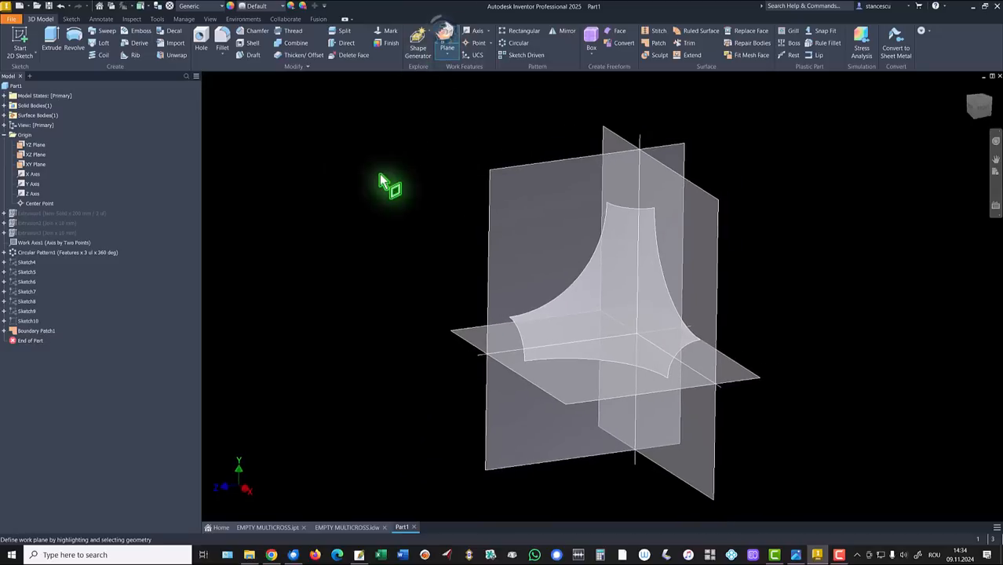
pyautogui.click(458, 336)
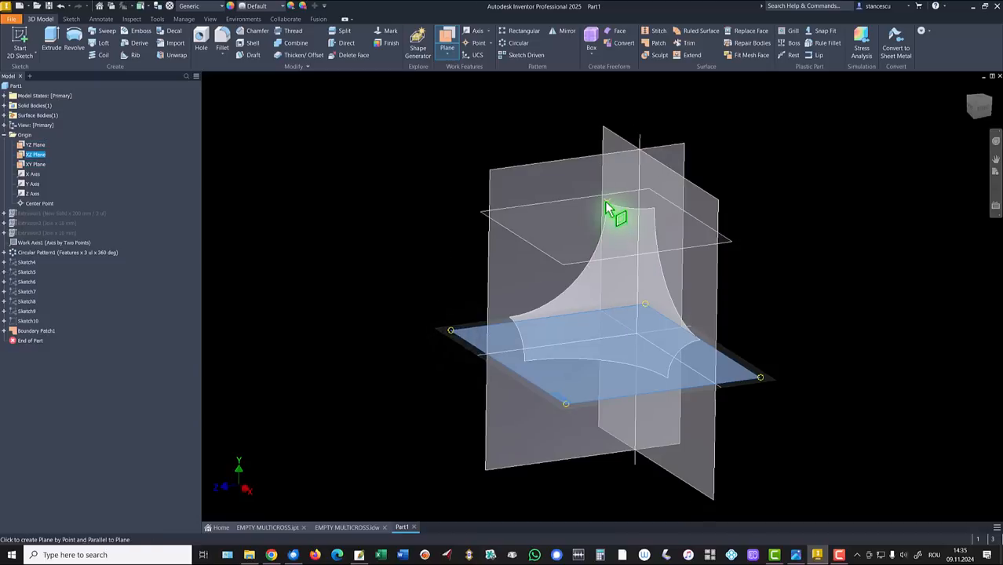
pyautogui.click(606, 205)
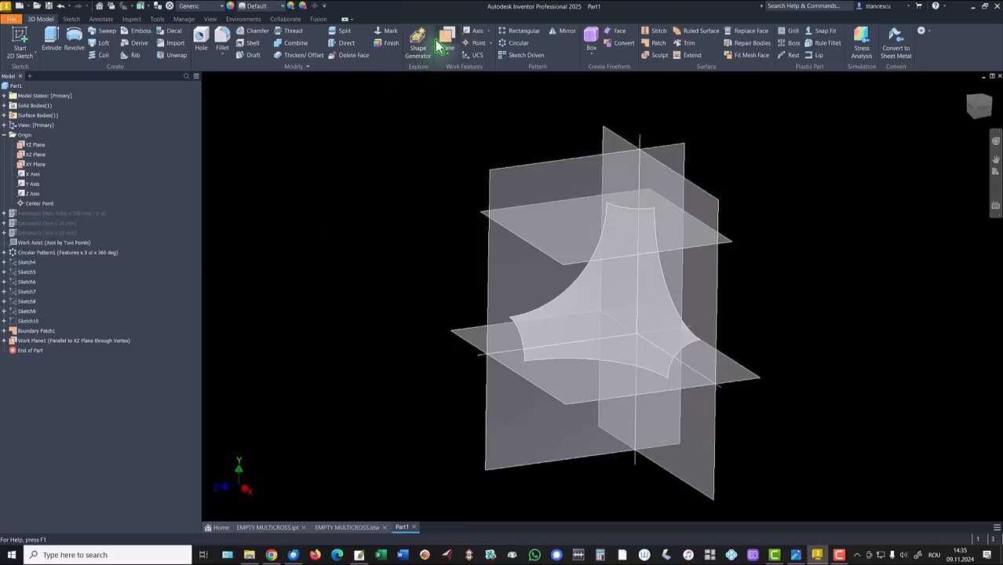
pyautogui.click(520, 185)
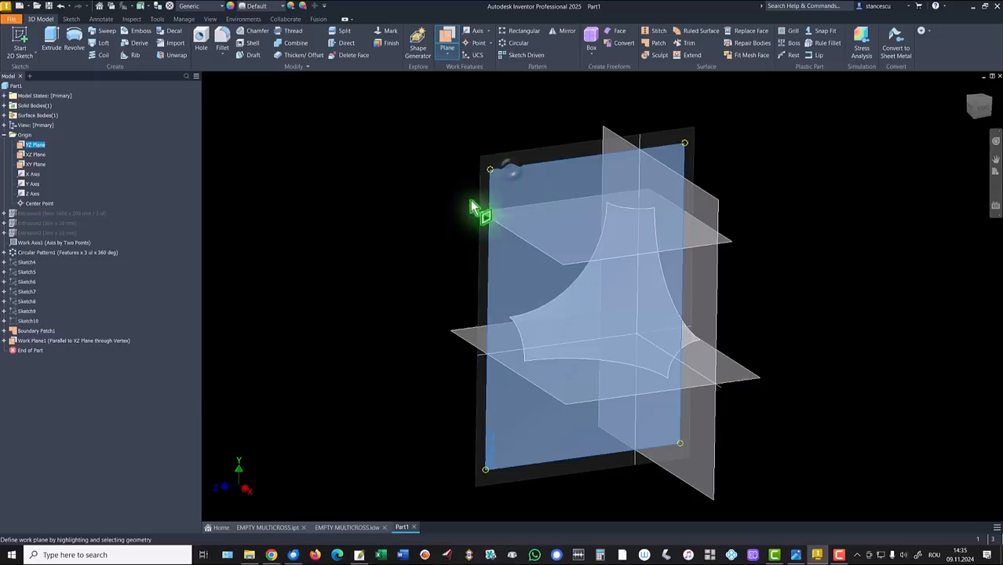
pyautogui.click(704, 345)
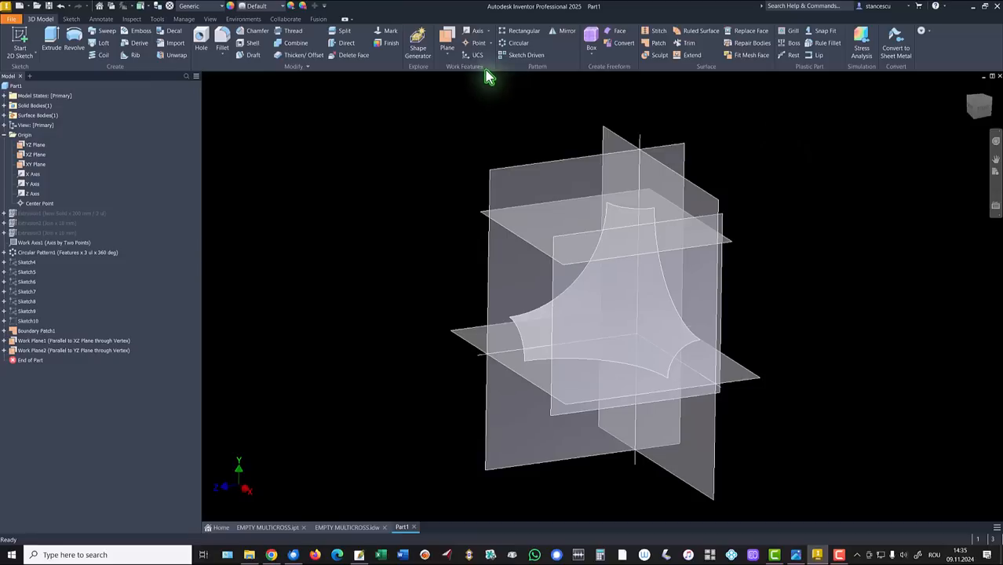
# Step: Add Work Plane3 parallel to the XY Plane through a patch corner vertex
pyautogui.click(447, 40)
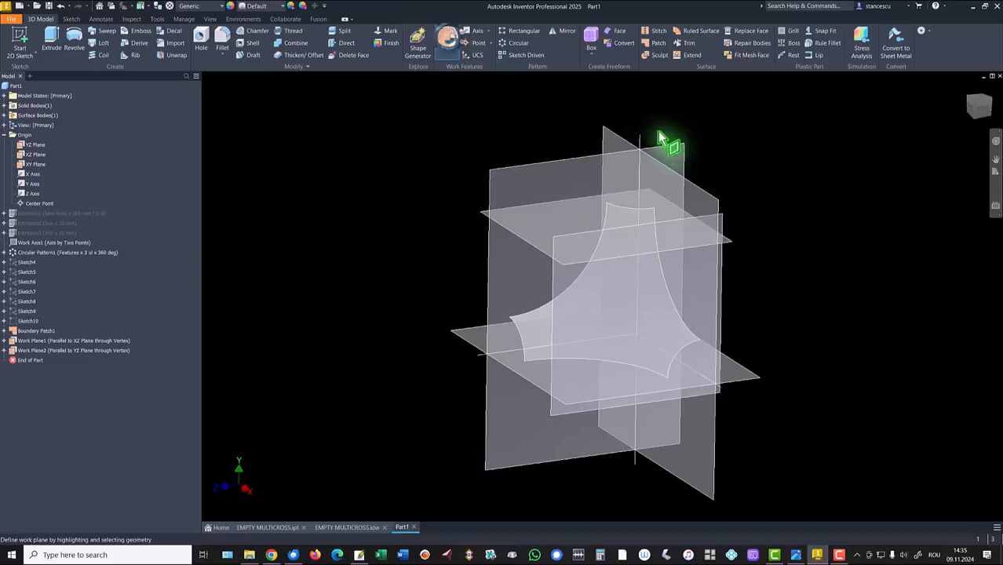
pyautogui.click(700, 195)
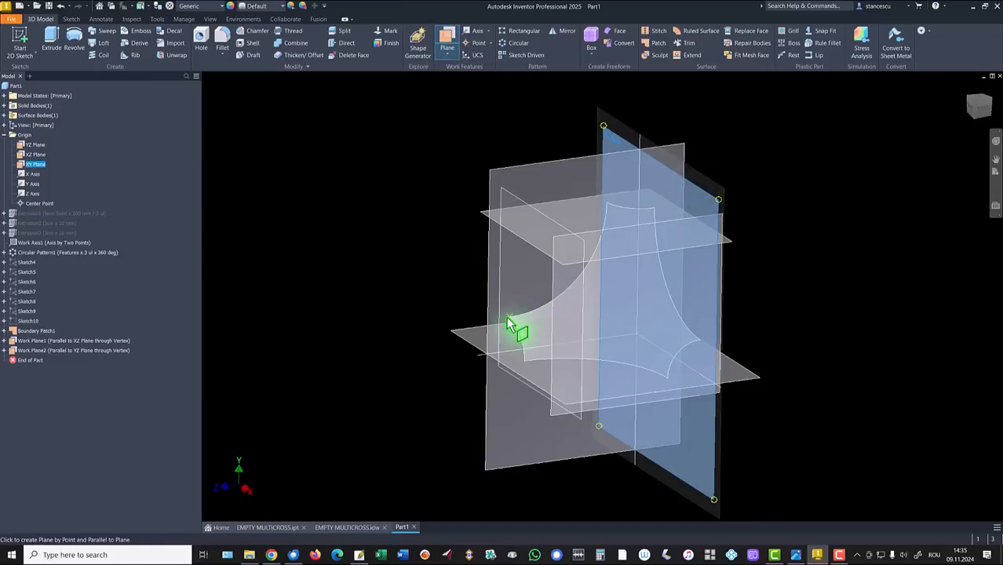
pyautogui.click(503, 322)
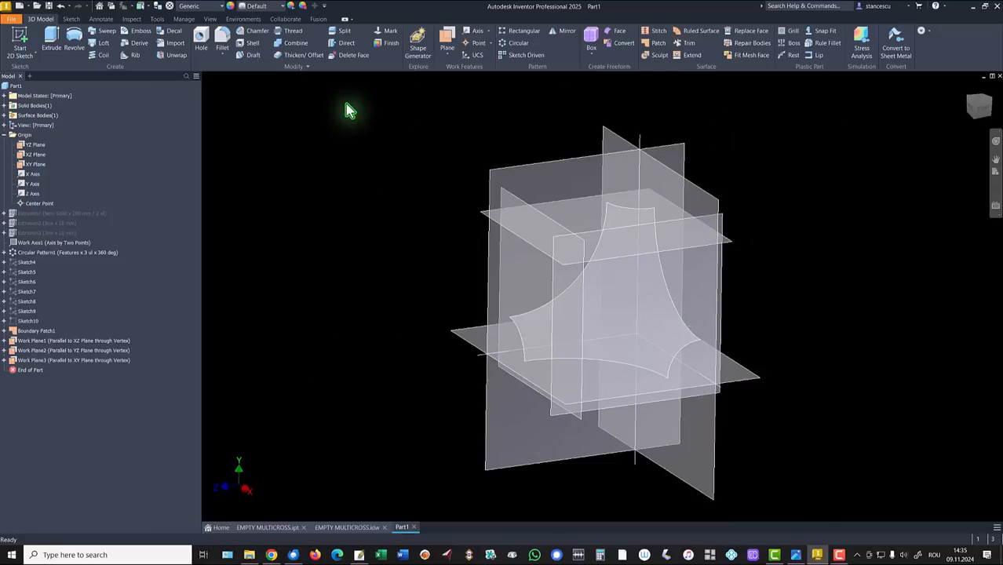
pyautogui.press('F6')
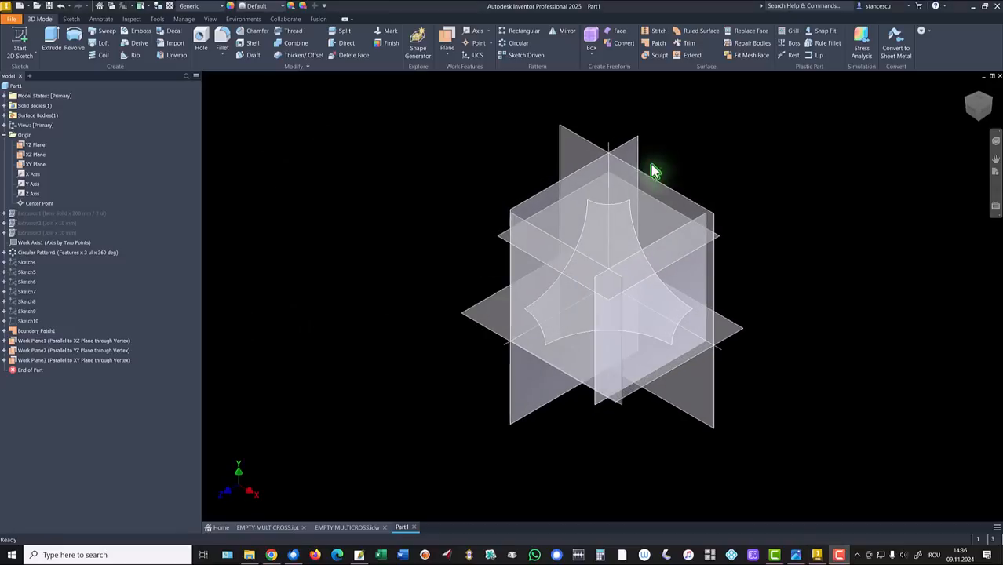
# Step: Orbit so the patch faces the viewer with the work planes upright, then launch Sculpt
pyautogui.keyDown('shift'); pyautogui.moveTo(412, 217); pyautogui.dragTo(663, 302, button='middle'); pyautogui.keyUp('shift')
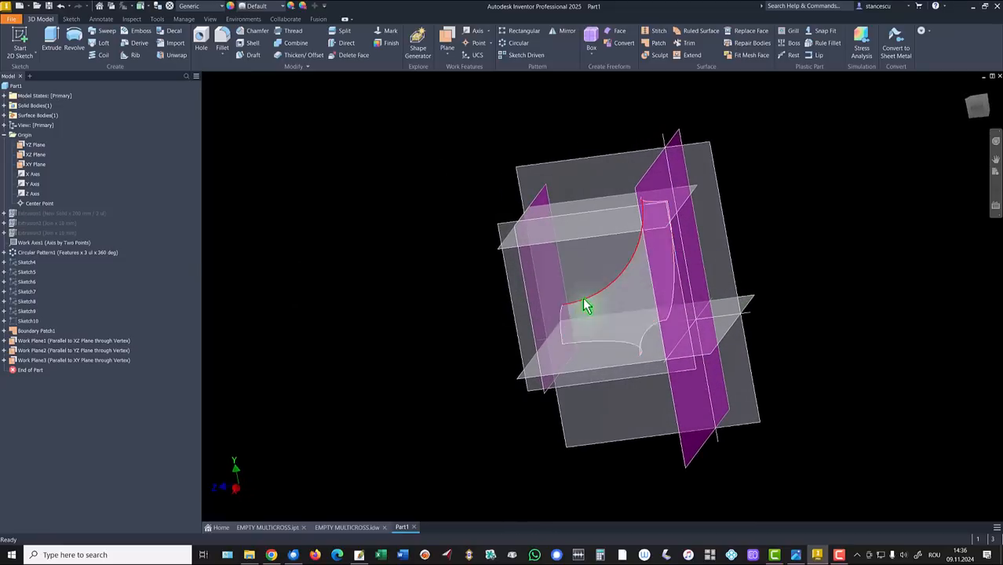
pyautogui.keyDown('shift'); pyautogui.moveTo(620, 302); pyautogui.dragTo(683, 303, button='middle'); pyautogui.keyUp('shift')
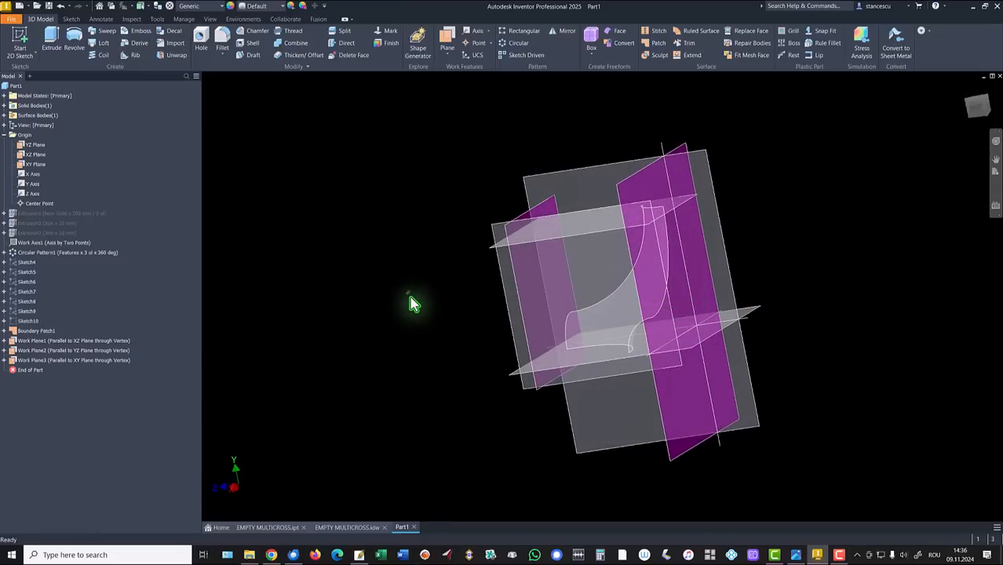
pyautogui.keyDown('shift'); pyautogui.moveTo(409, 293); pyautogui.dragTo(410, 224, button='middle'); pyautogui.keyUp('shift')
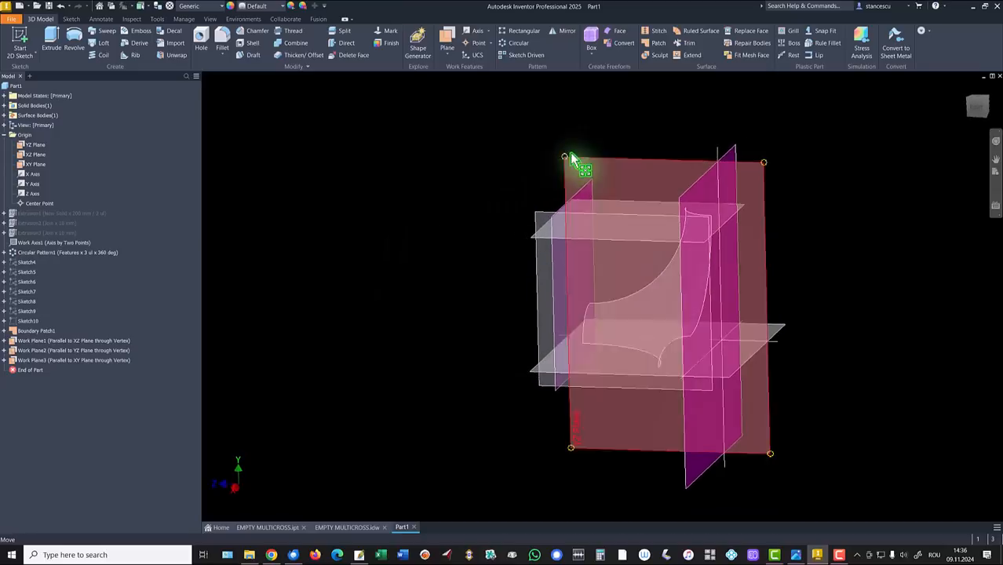
pyautogui.click(658, 55)
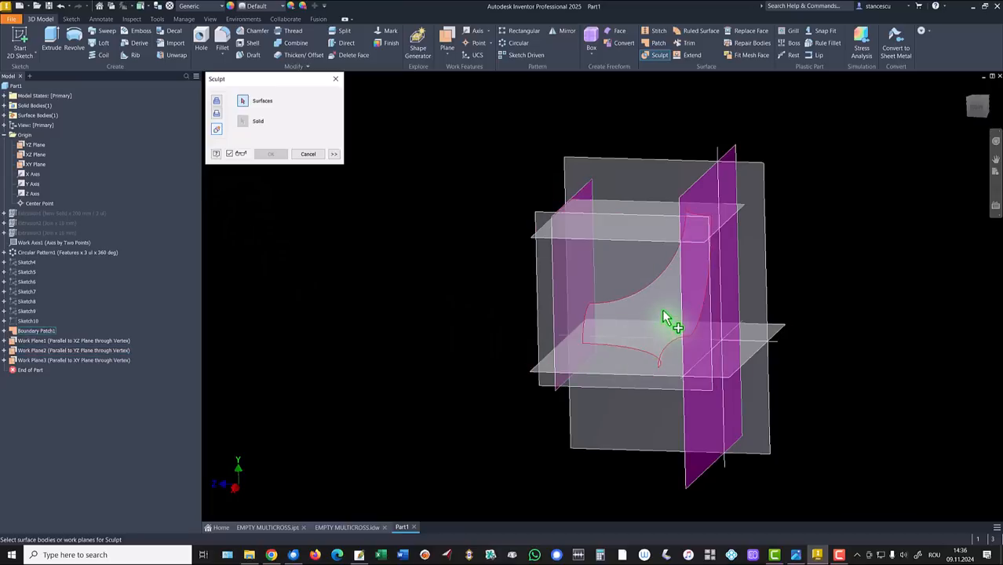
# Step: Select Boundary Patch1 in Sculpt and set its direction to one-sided
pyautogui.click(638, 306)
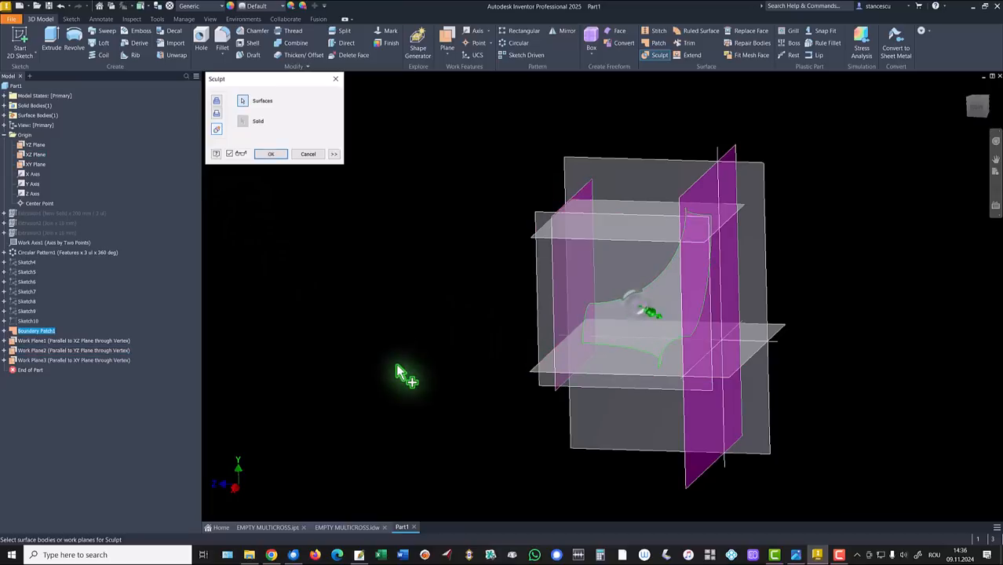
pyautogui.moveTo(403, 372)
pyautogui.keyDown('shift'); pyautogui.mouseDown(button='middle')
pyautogui.moveTo(459, 392)
pyautogui.moveTo(612, 415)
pyautogui.moveTo(689, 372)
pyautogui.moveTo(775, 367)
pyautogui.moveTo(810, 333)
pyautogui.moveTo(800, 349)
pyautogui.moveTo(836, 349)
pyautogui.moveTo(806, 336)
pyautogui.moveTo(768, 372)
pyautogui.mouseUp(button='middle'); pyautogui.keyUp('shift')
pyautogui.scroll(-4, 736, 363)
pyautogui.click(809, 330)
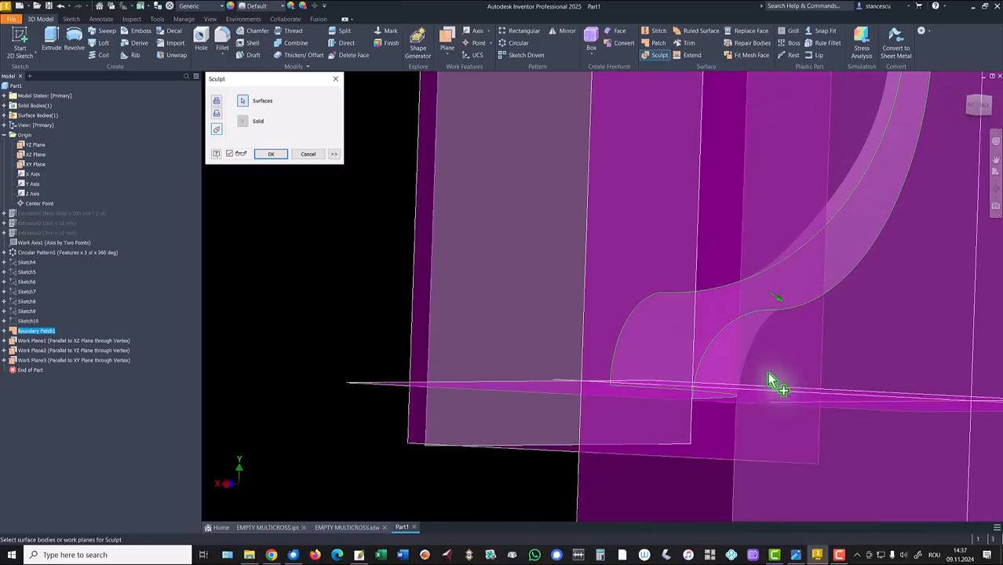
pyautogui.click(778, 297)
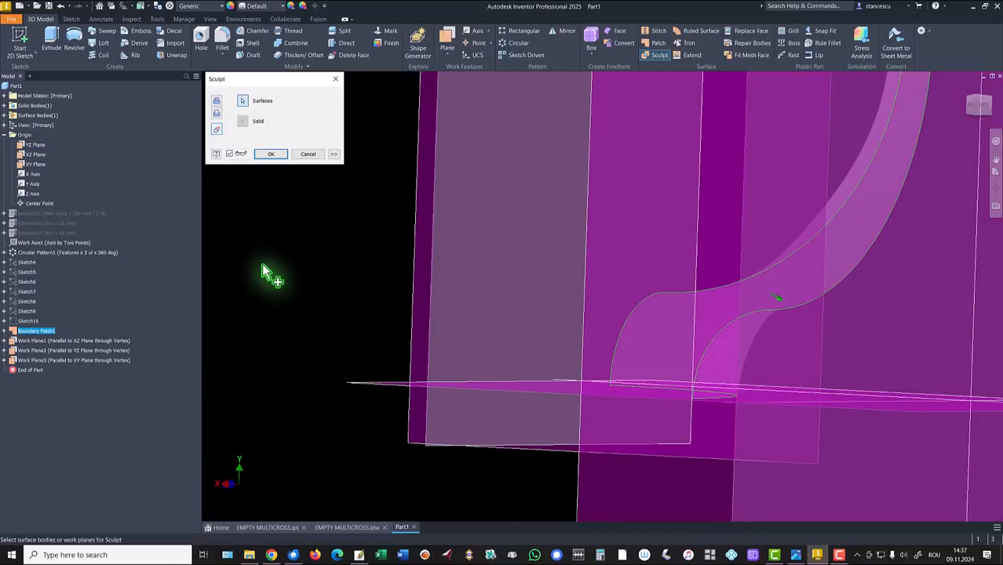
pyautogui.scroll(-4, 261, 263)
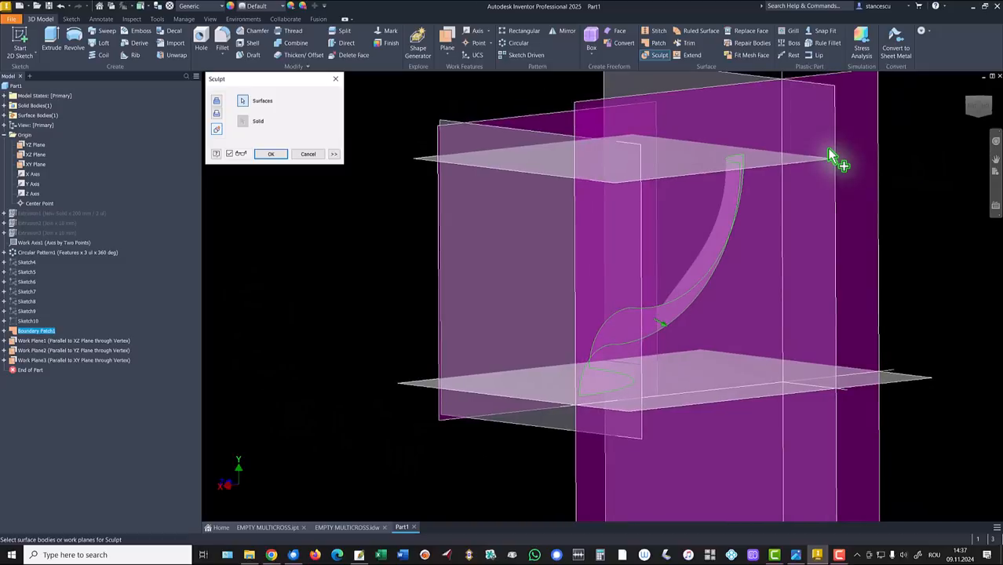
# Step: Add the three work planes plus the YZ and XY planes as boundaries and create Sculpt1
pyautogui.click(769, 167)
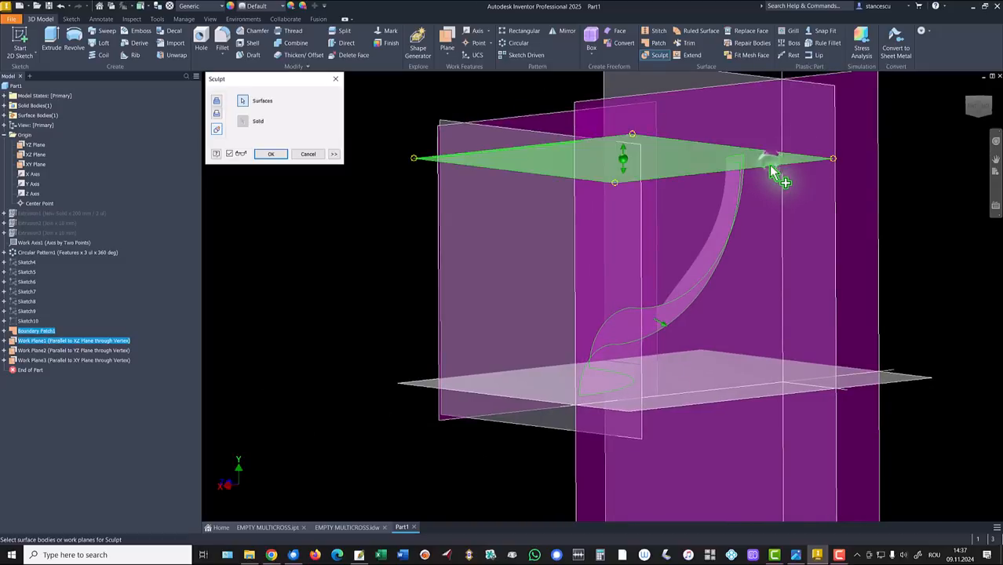
pyautogui.click(531, 122)
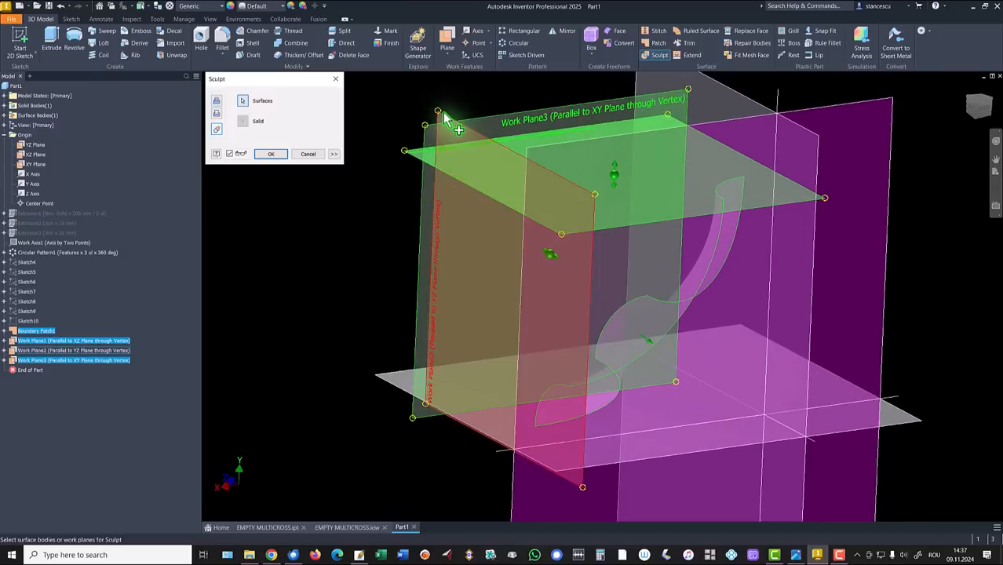
pyautogui.click(443, 112)
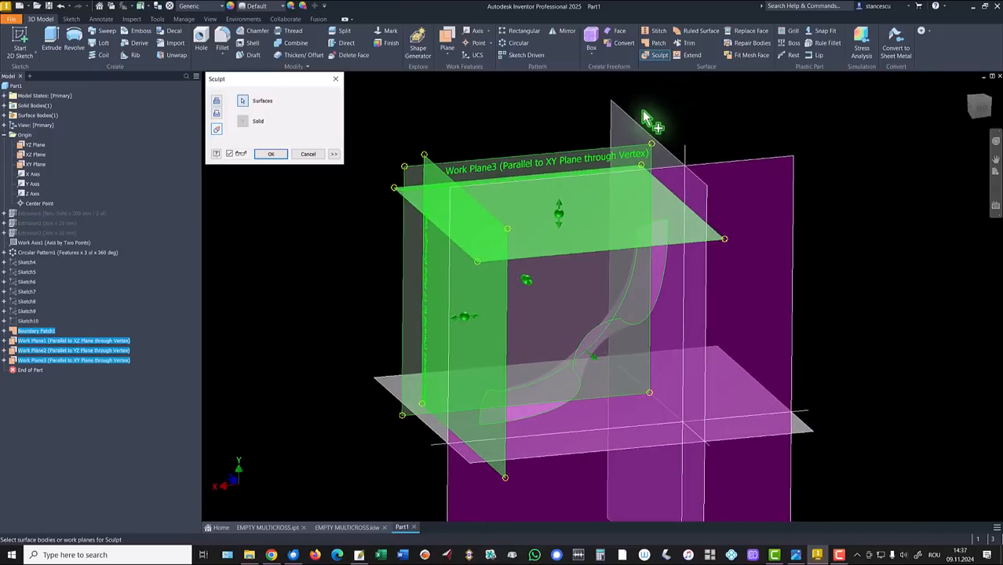
pyautogui.click(650, 132)
pyautogui.click(765, 168)
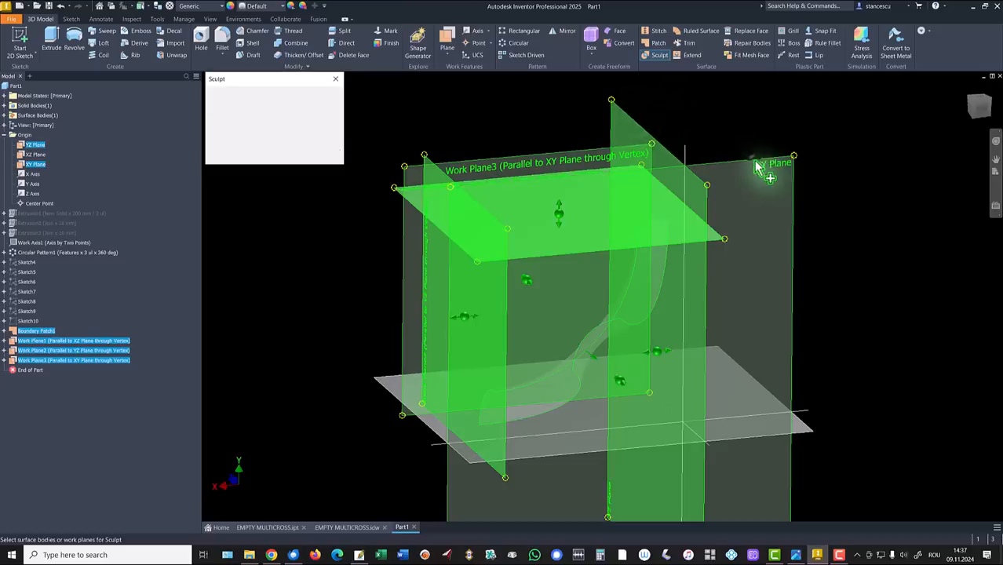
pyautogui.click(811, 437)
pyautogui.moveTo(872, 339)
pyautogui.keyDown('shift'); pyautogui.mouseDown(button='middle')
pyautogui.moveTo(899, 236)
pyautogui.moveTo(984, 210)
pyautogui.moveTo(817, 202)
pyautogui.moveTo(253, 335)
pyautogui.moveTo(259, 316)
pyautogui.mouseUp(button='middle'); pyautogui.keyUp('shift')
pyautogui.moveTo(677, 291)
pyautogui.keyDown('shift'); pyautogui.mouseDown(button='middle')
pyautogui.moveTo(201, 242)
pyautogui.moveTo(284, 230)
pyautogui.moveTo(308, 217)
pyautogui.moveTo(306, 203)
pyautogui.mouseUp(button='middle'); pyautogui.keyUp('shift')
pyautogui.click(267, 156)
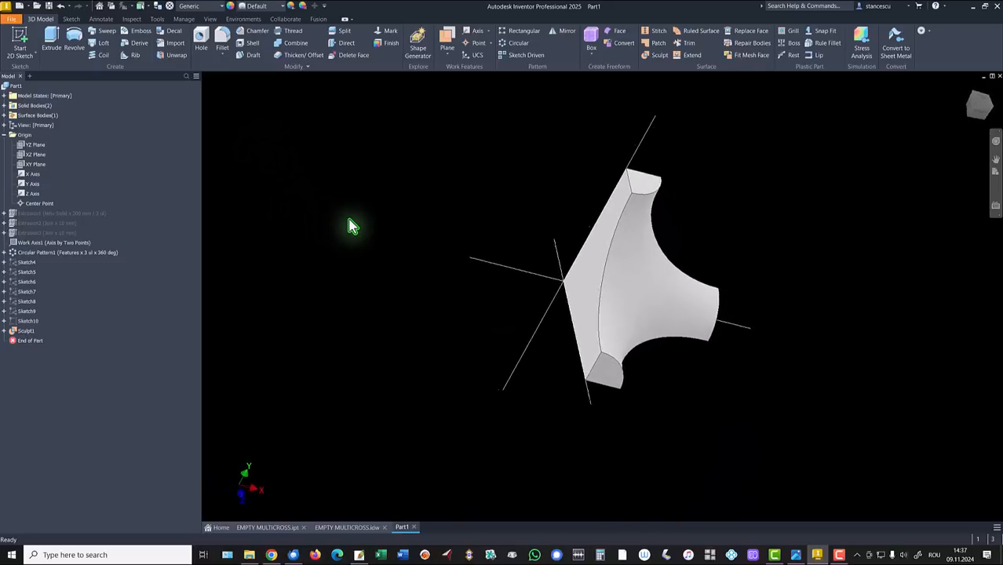
pyautogui.press('F6')
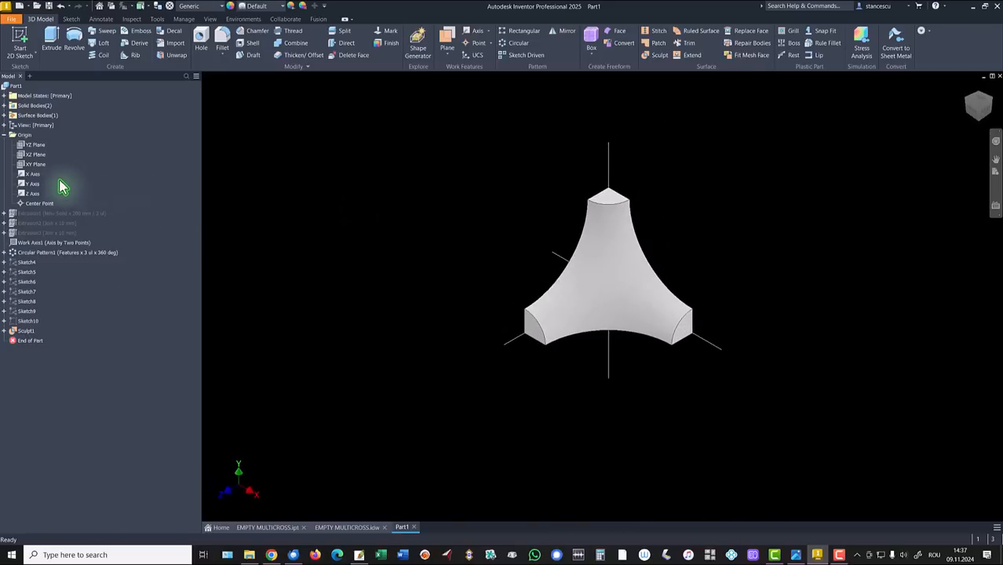
# Step: Hide the X and Y origin axes
pyautogui.click(21, 175)
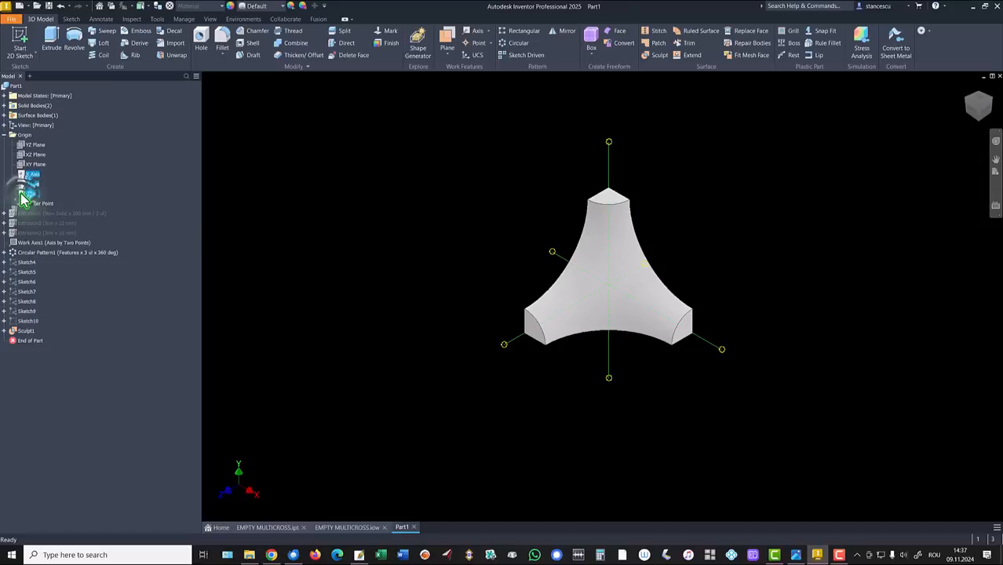
pyautogui.rightClick(22, 197)
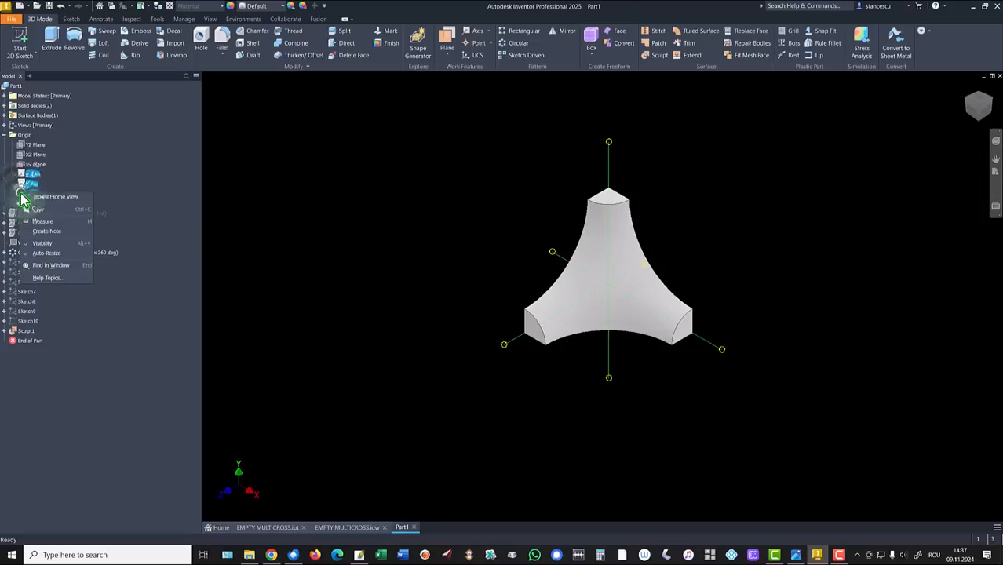
pyautogui.click(47, 245)
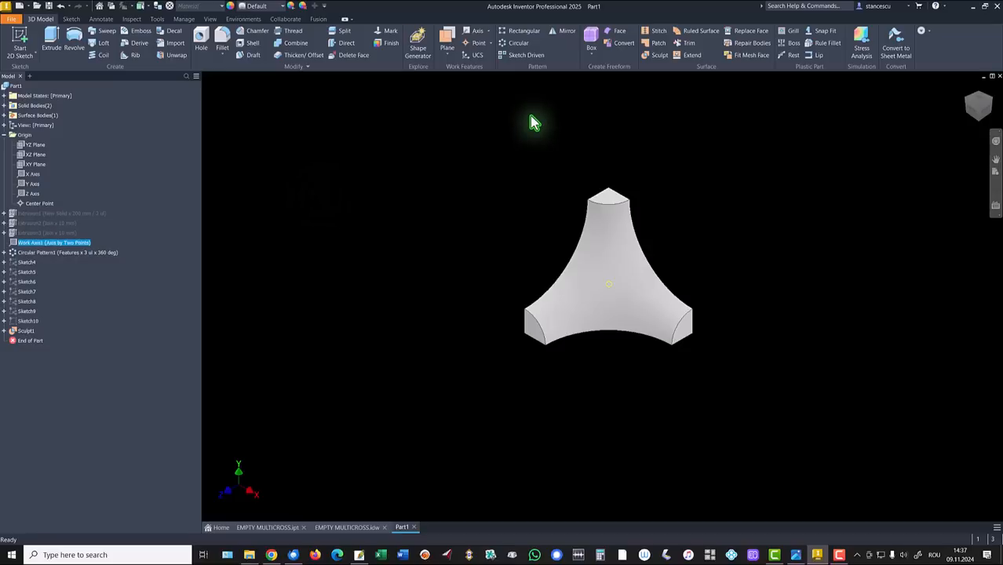
# Step: Mirror the whole solid body across its flat face as Mirror1
pyautogui.click(562, 35)
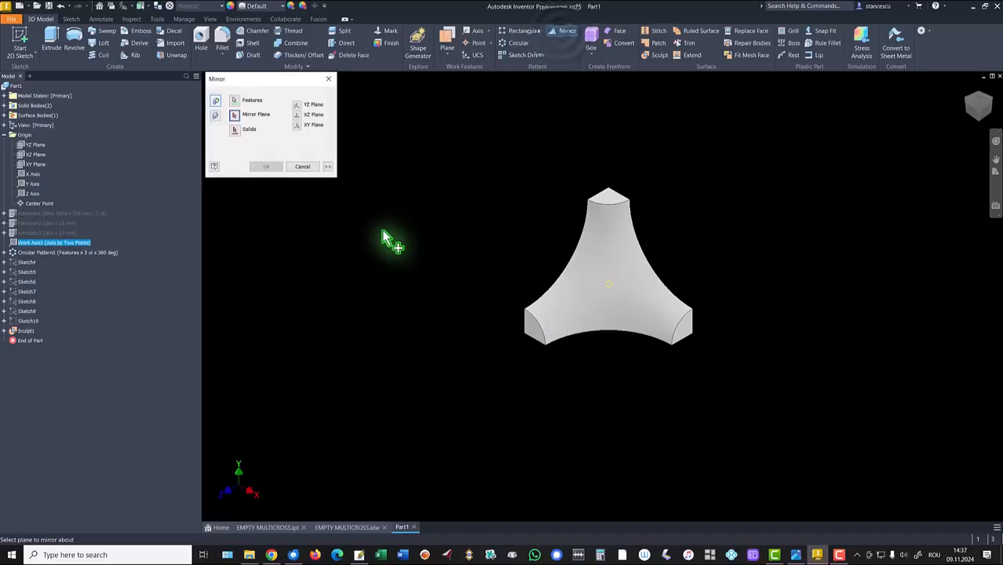
pyautogui.click(216, 116)
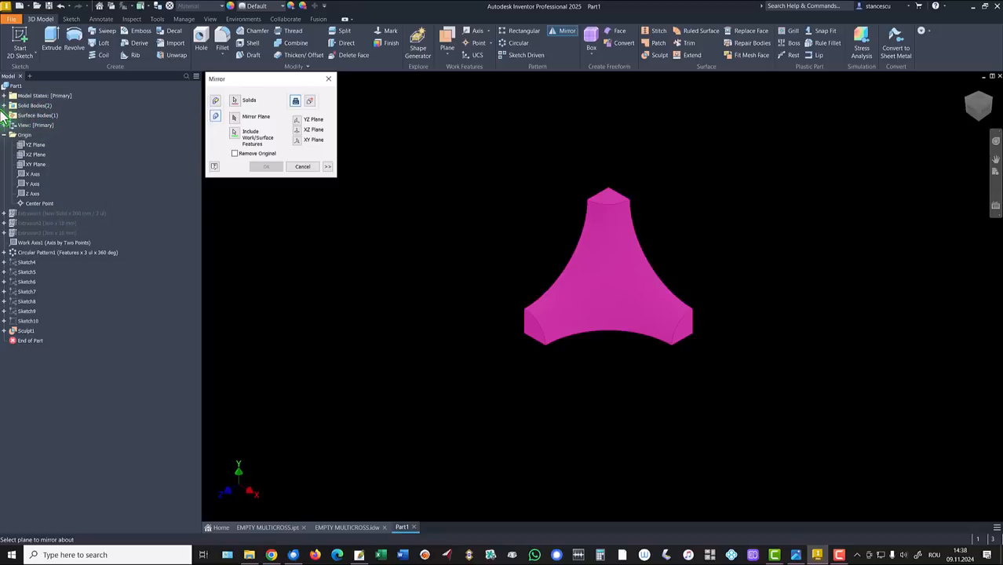
pyautogui.click(4, 106)
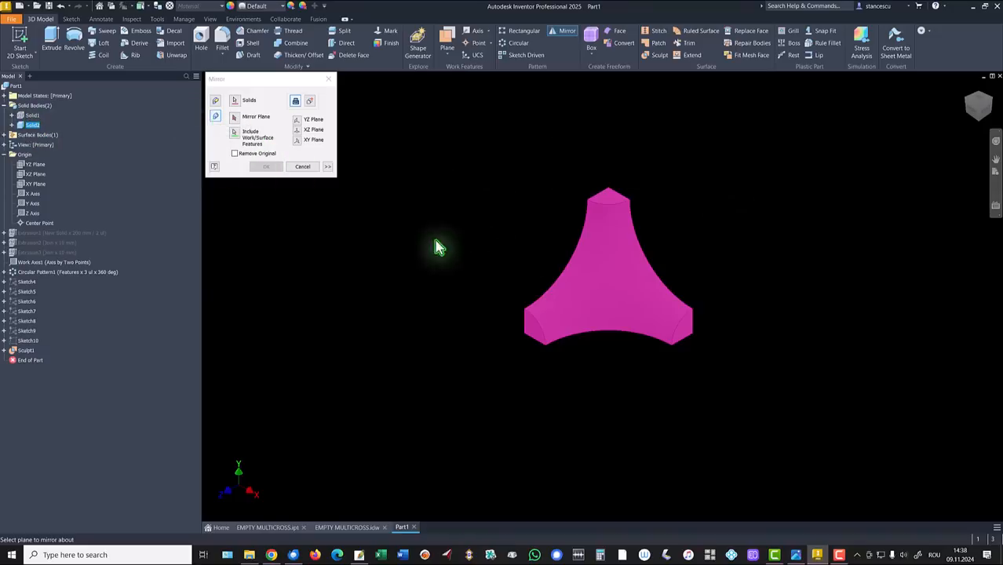
pyautogui.keyDown('shift'); pyautogui.moveTo(468, 192); pyautogui.dragTo(400, 305, button='middle'); pyautogui.keyUp('shift')
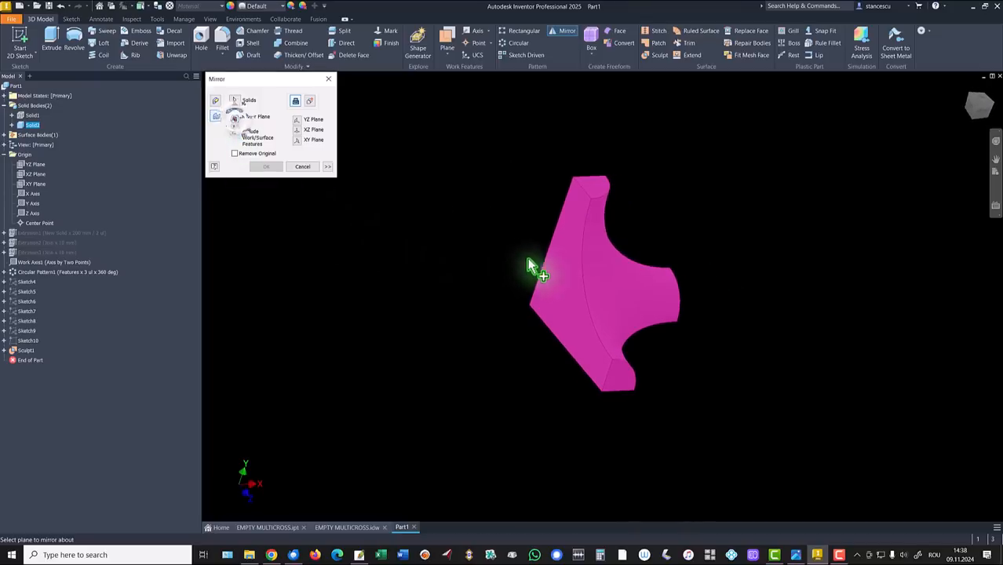
pyautogui.click(557, 278)
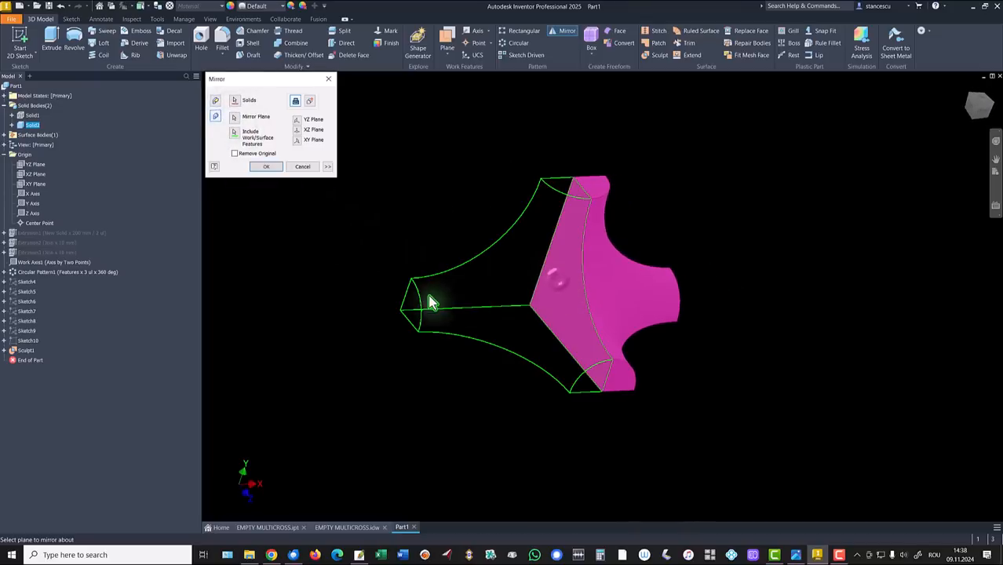
pyautogui.click(266, 166)
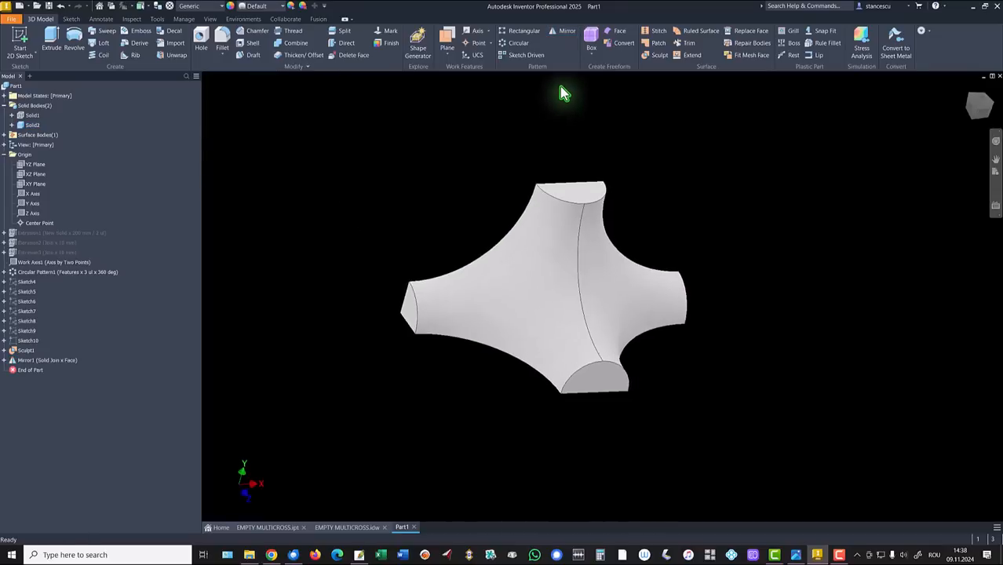
# Step: Mirror the solid body again across its end face as Mirror2
pyautogui.click(567, 35)
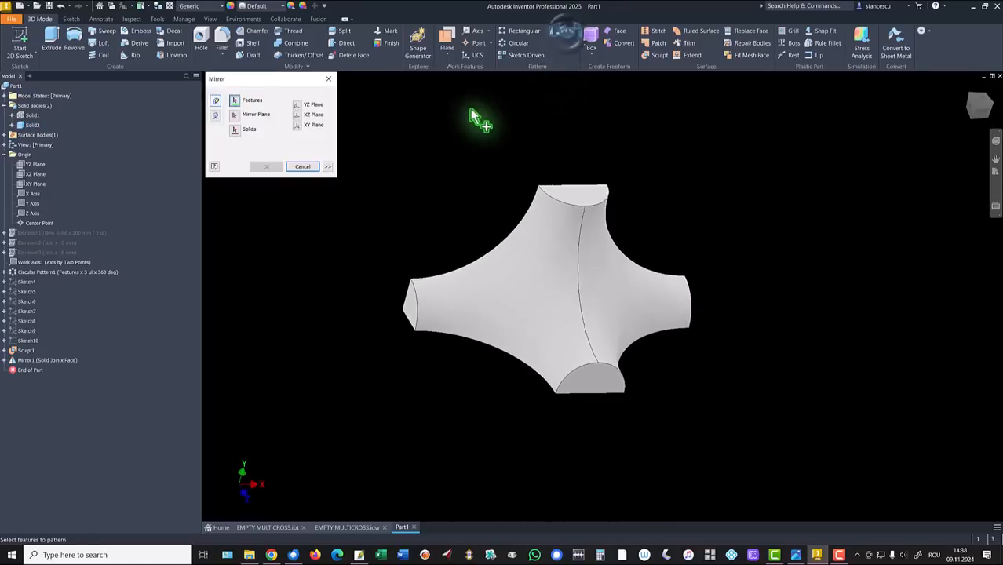
pyautogui.click(216, 116)
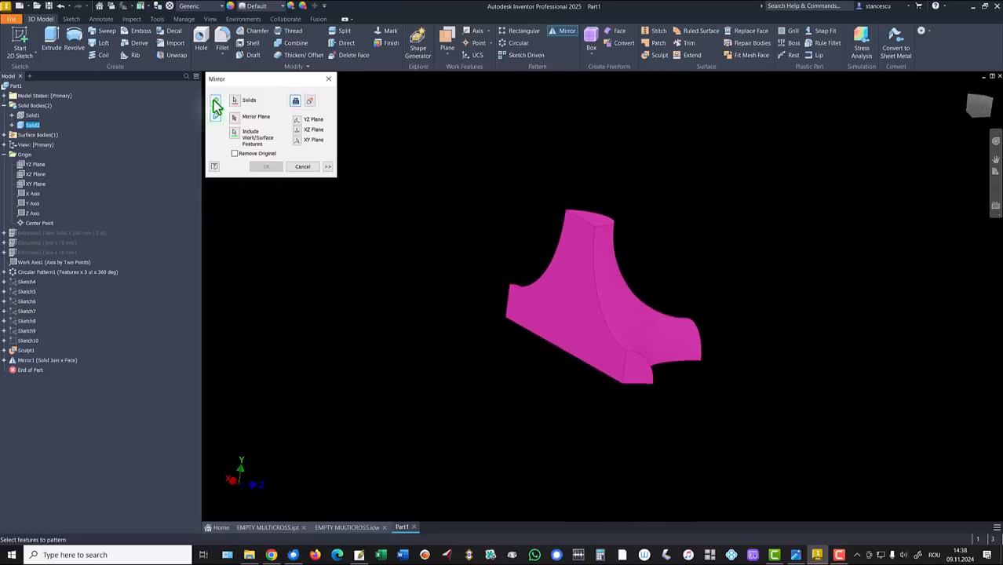
pyautogui.click(234, 119)
pyautogui.click(562, 282)
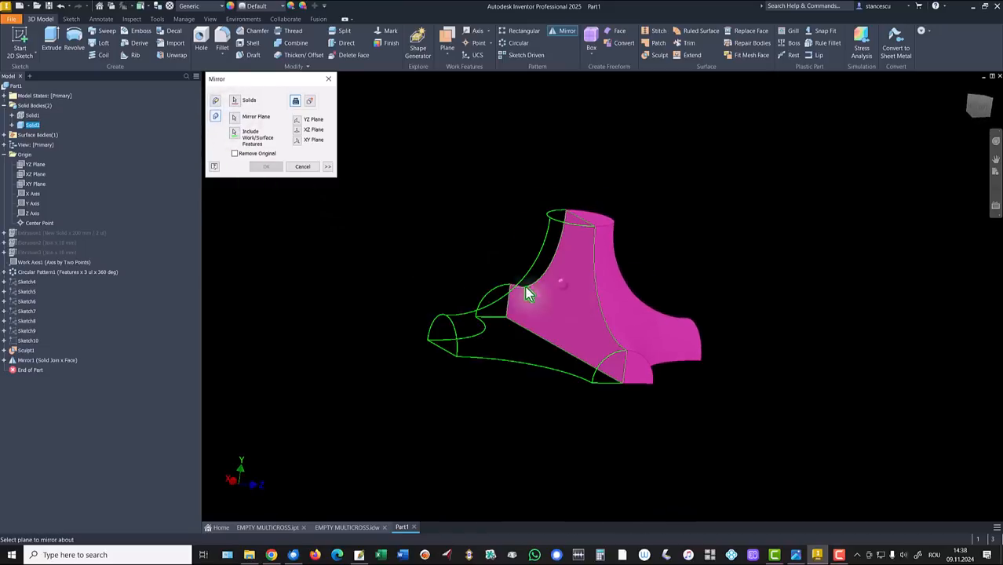
pyautogui.click(267, 166)
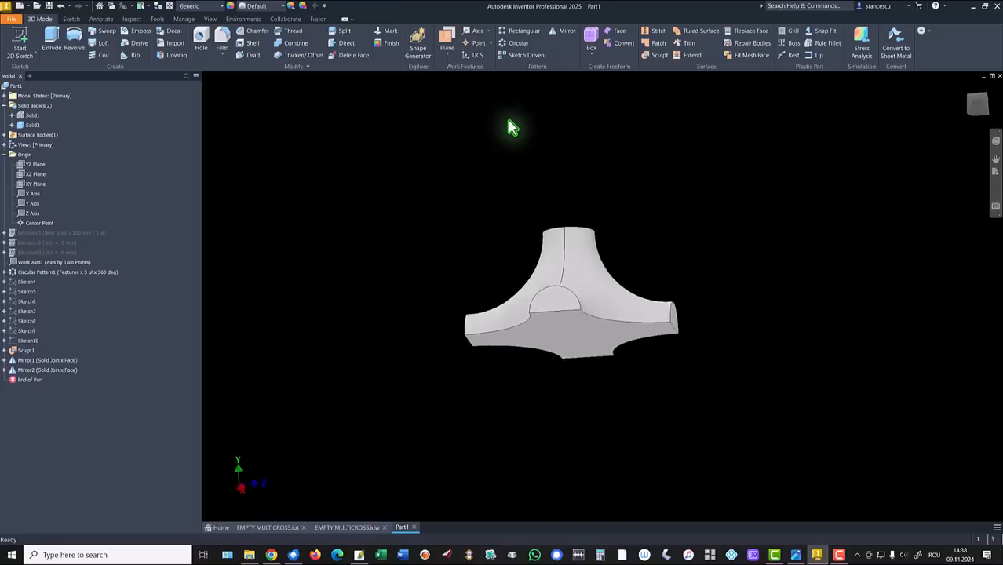
# Step: Create Mirror3 of the whole body across another face, completing the cross
pyautogui.click(558, 31)
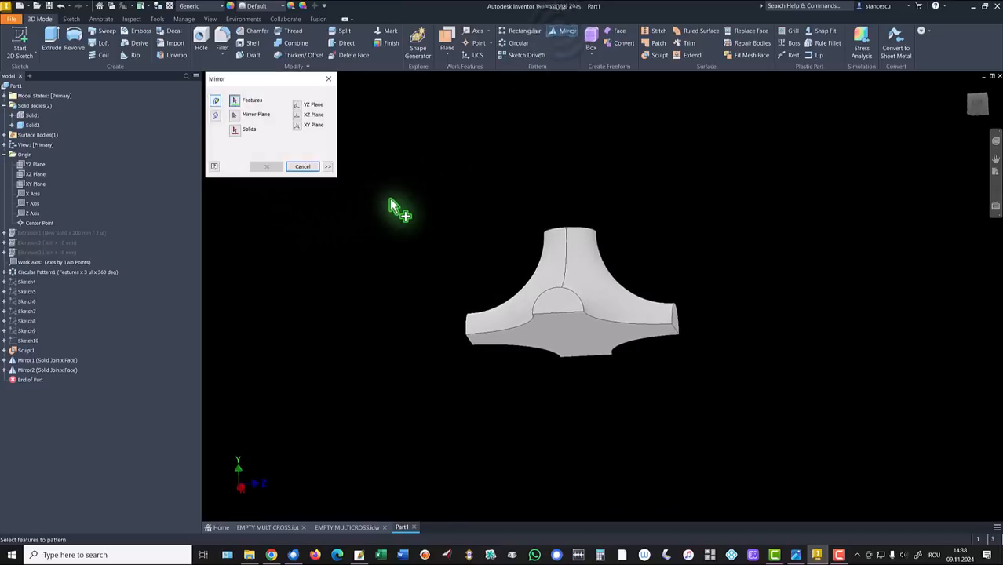
pyautogui.click(216, 116)
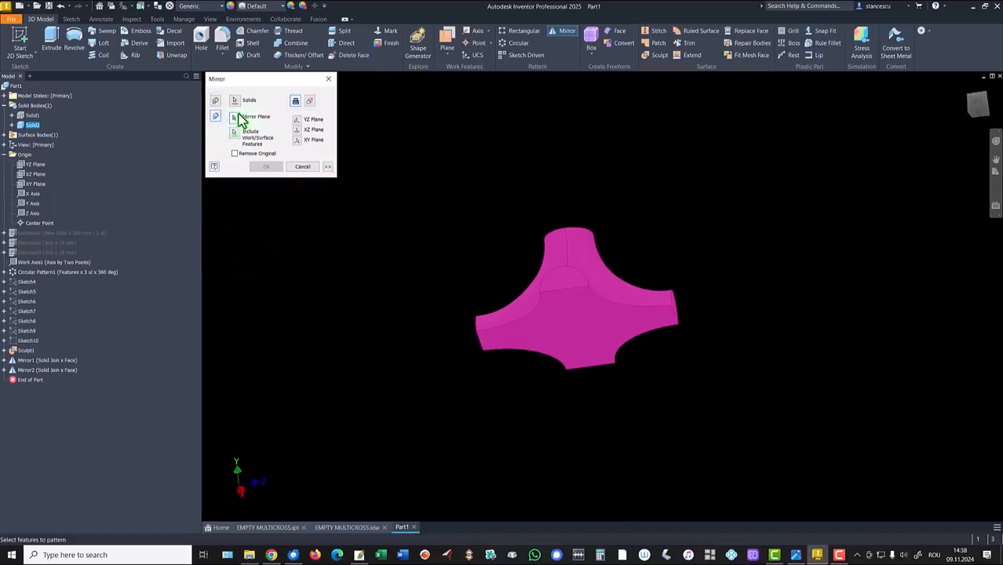
pyautogui.click(241, 118)
pyautogui.click(554, 327)
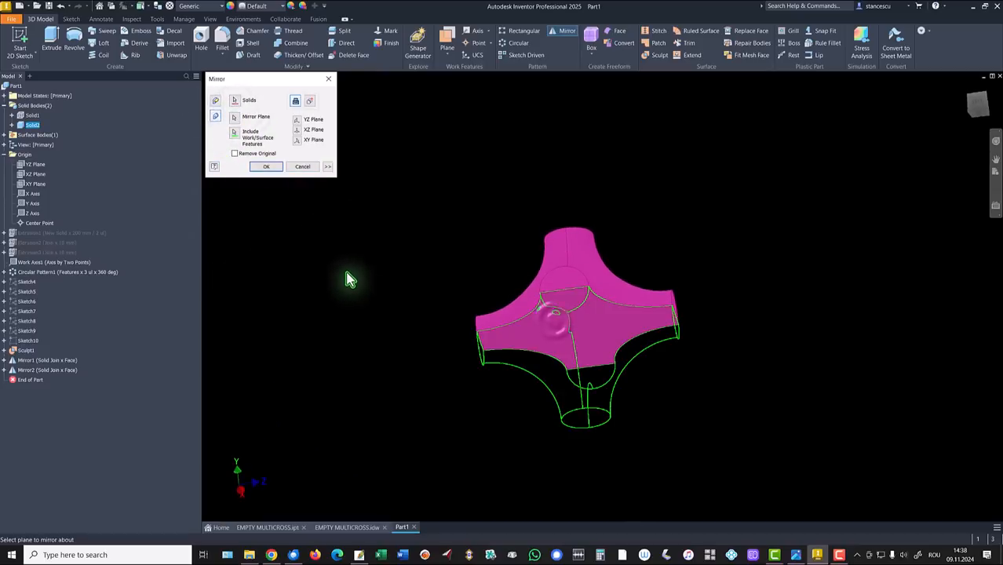
pyautogui.click(265, 168)
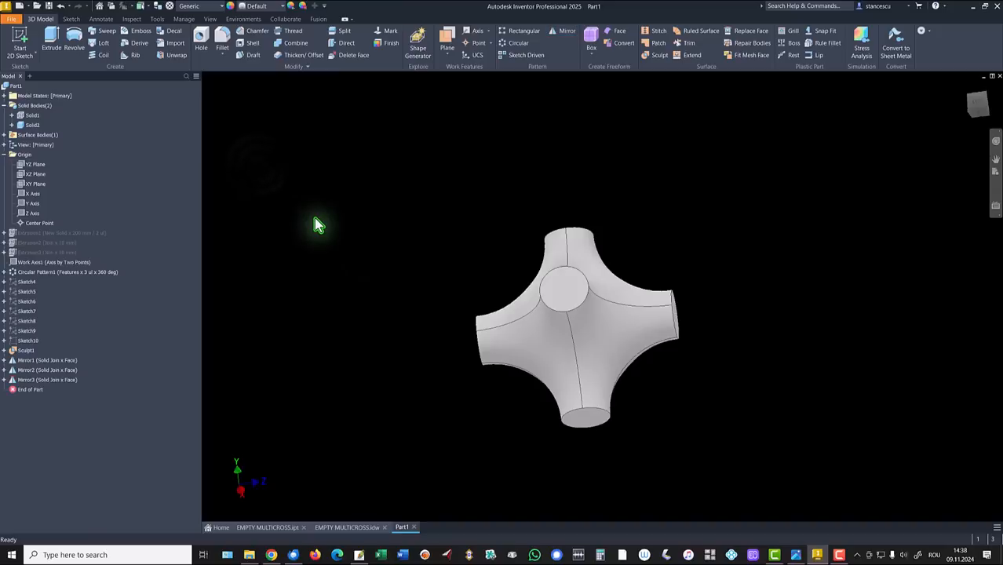
pyautogui.press('F6')
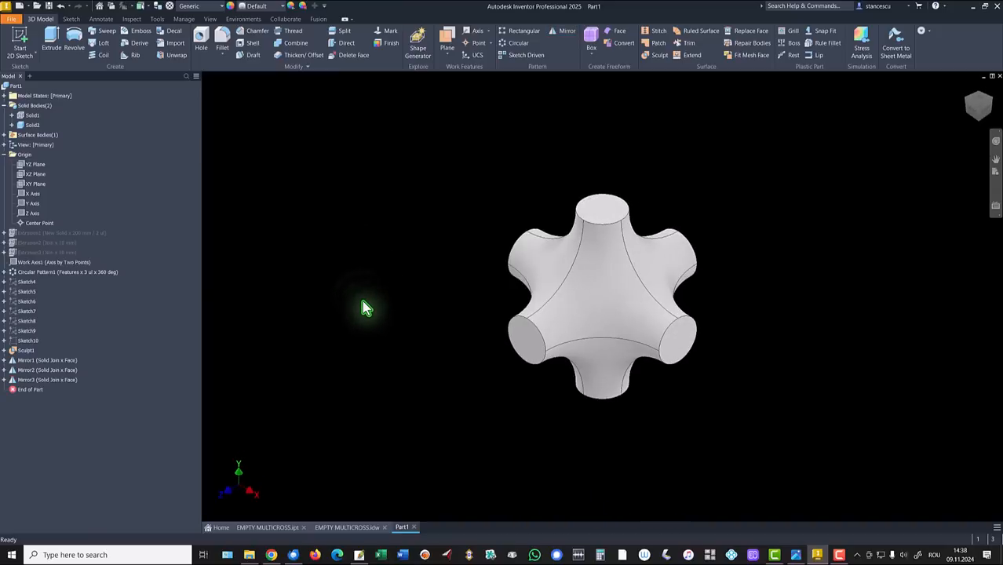
# Step: Switch the viewport colour scheme to Presentation, then bring up the EMPTY MULTICROSS.idw drawing
pyautogui.press('alt')
pyautogui.press('f')
pyautogui.press('i')
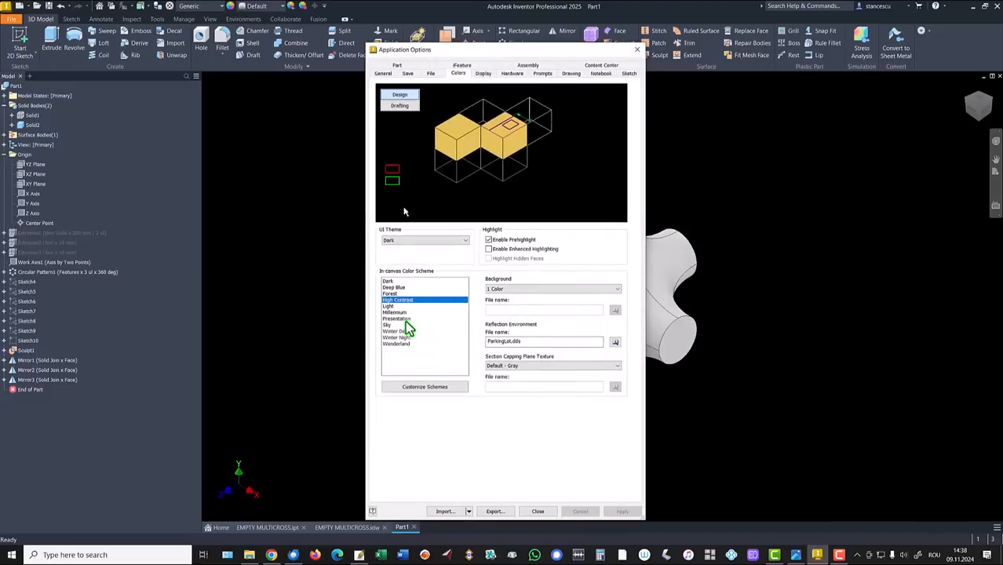
pyautogui.click(406, 318)
pyautogui.click(533, 512)
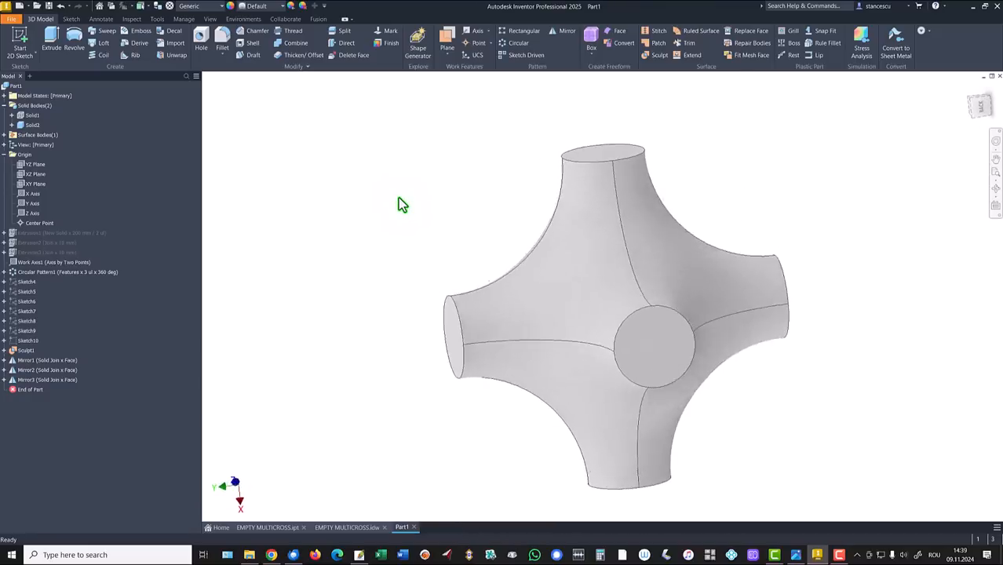
pyautogui.press('F6')
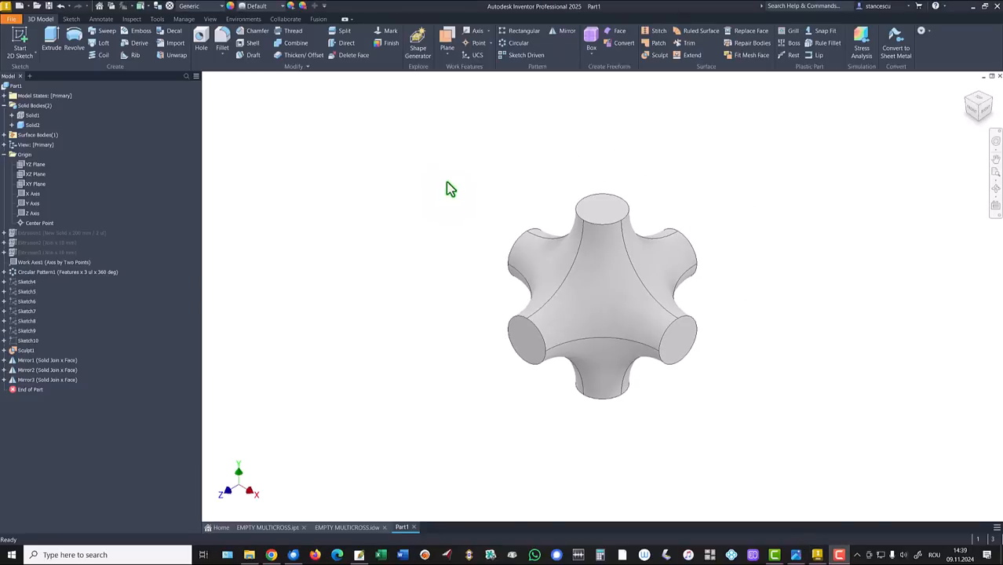
pyautogui.click(347, 527)
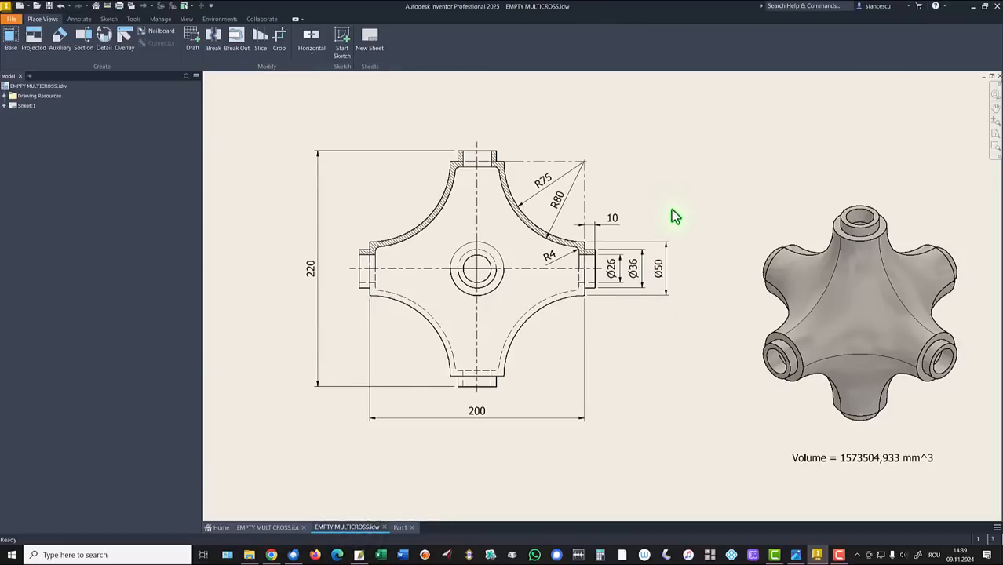
# Step: Inspect the drawing's 10 mm stub length and Ø36 diameter, then return to Part1
pyautogui.click(594, 264)
pyautogui.click(614, 221)
pyautogui.click(400, 528)
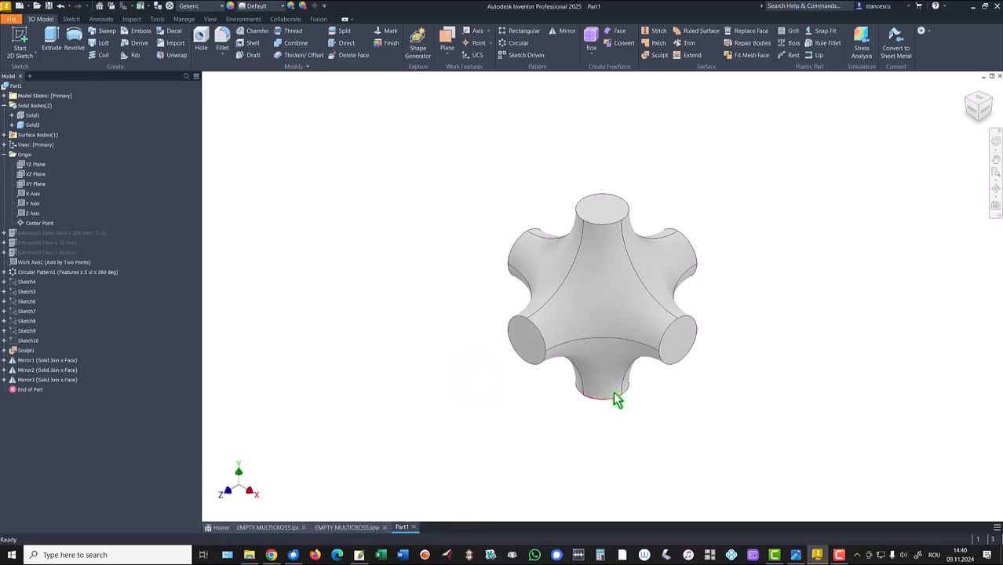
# Step: Sketch a Ø36 circle centred on the lower-right arm's end face
pyautogui.click(676, 353)
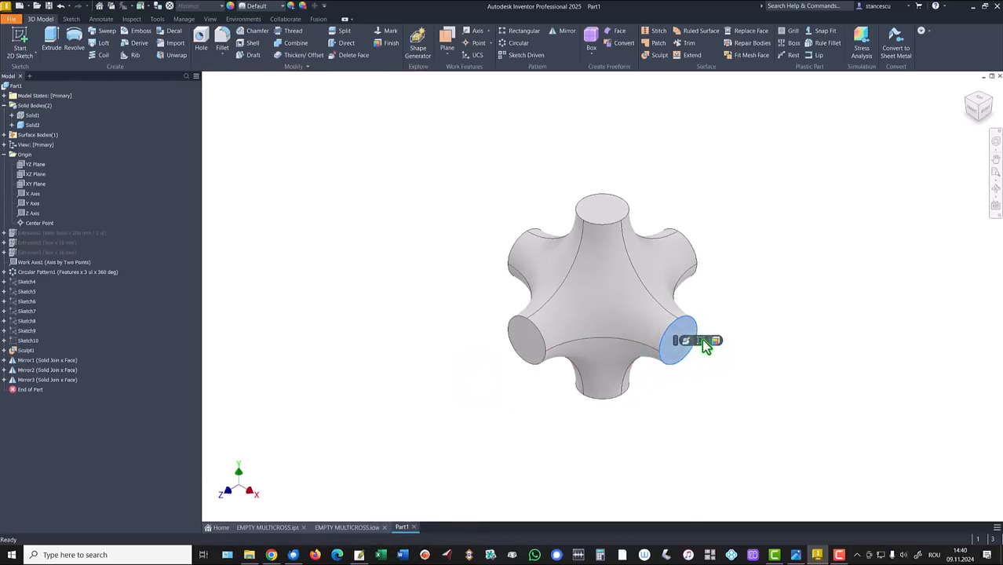
pyautogui.click(682, 340)
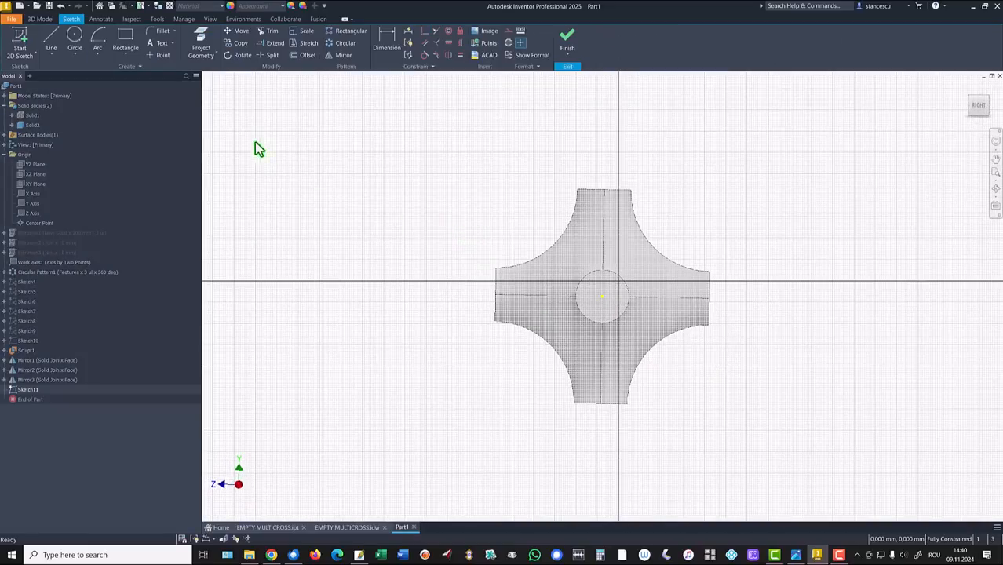
pyautogui.click(75, 36)
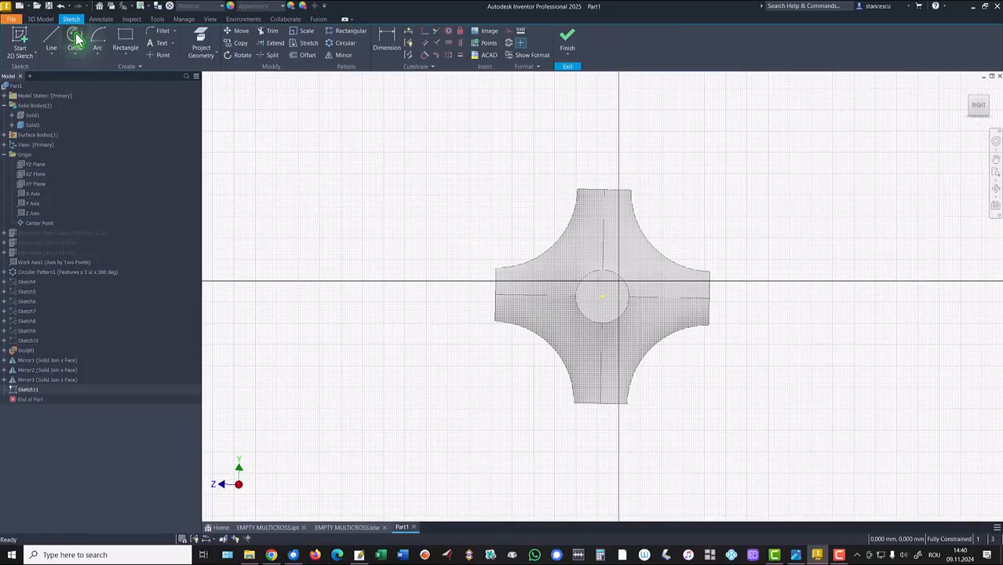
pyautogui.click(602, 296)
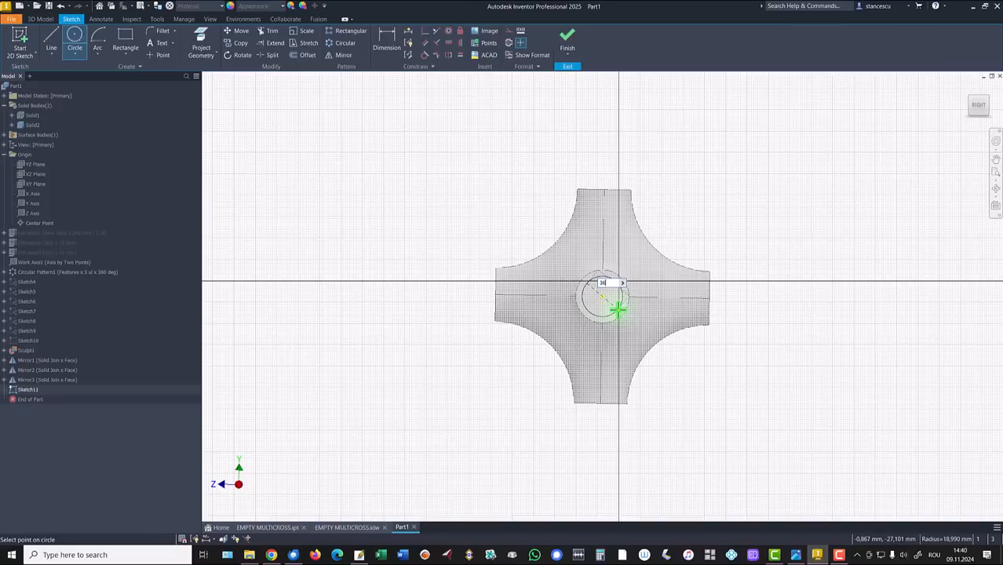
pyautogui.write('36')
pyautogui.press('Return')
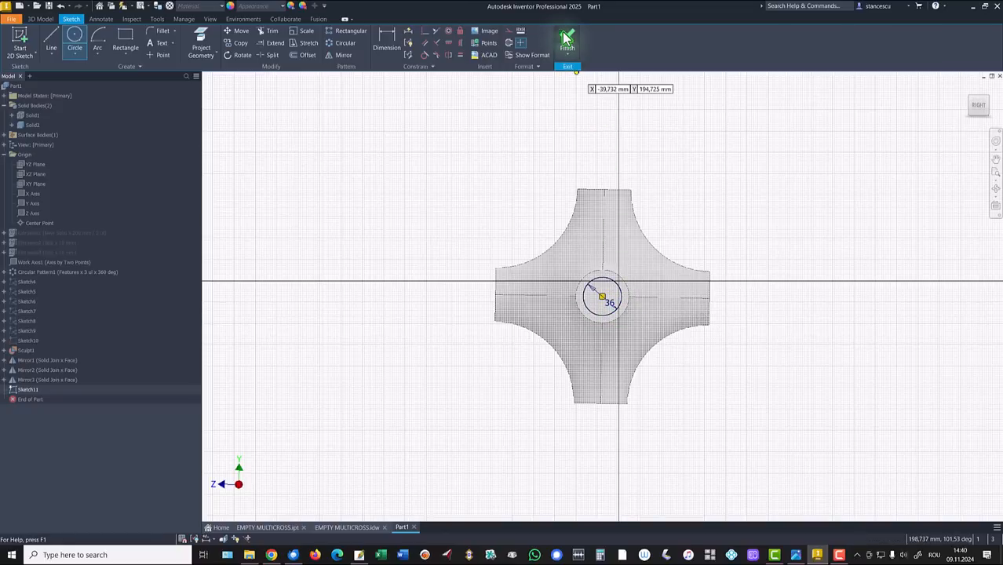
# Step: Finish the sketch and extrude the circle 10 mm as a Join
pyautogui.click(566, 39)
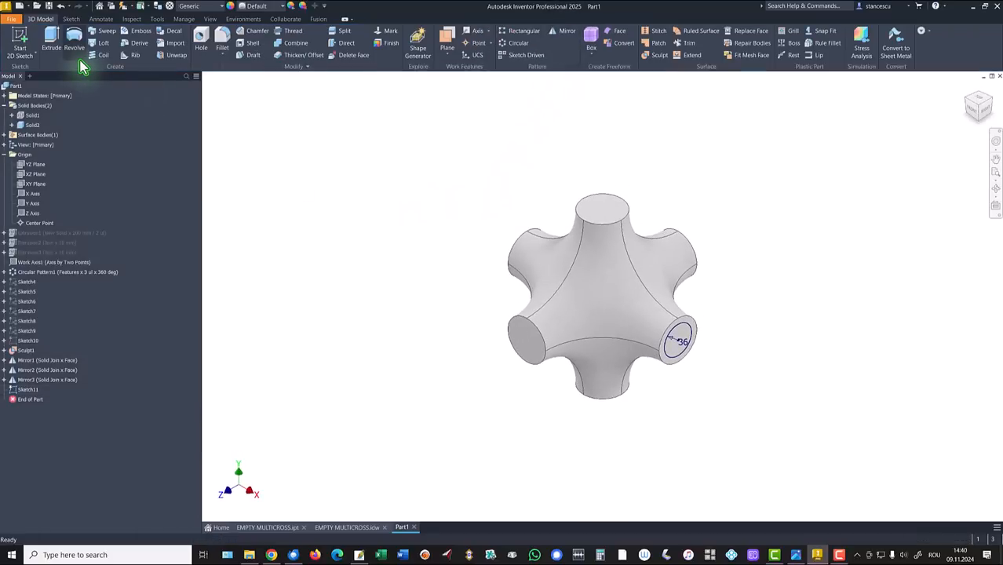
pyautogui.click(50, 39)
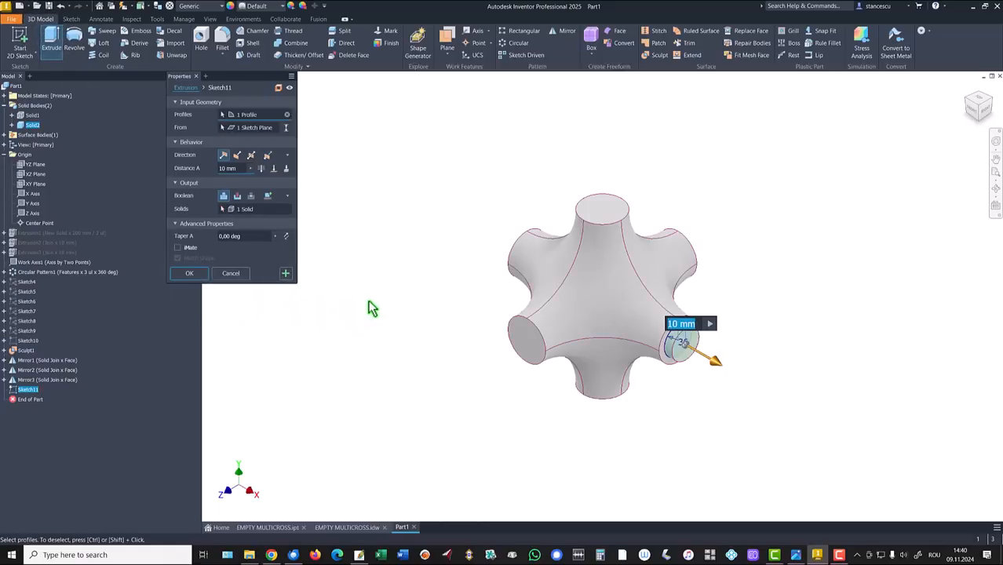
pyautogui.click(189, 276)
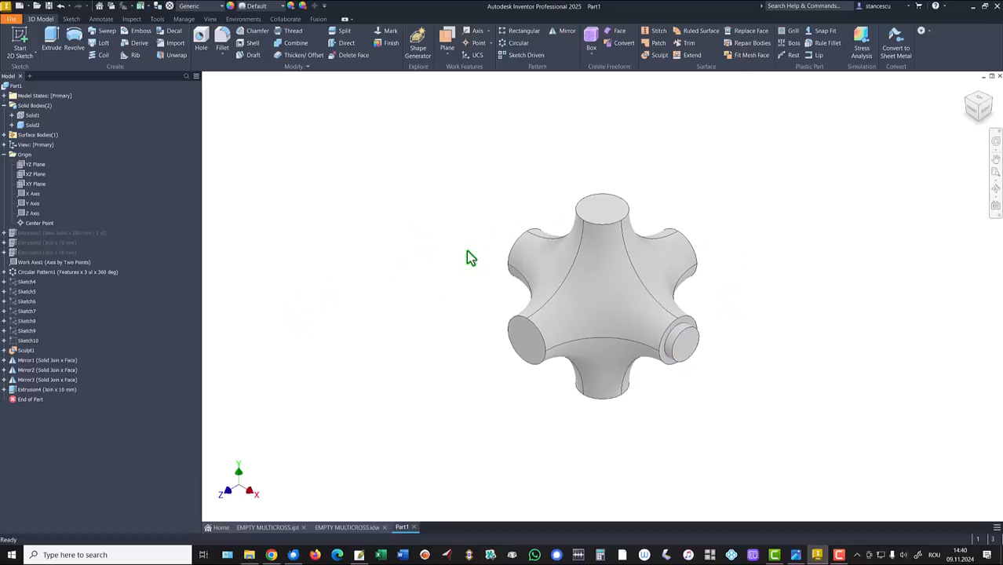
# Step: Circular-pattern Extrusion4 around the Y Axis, 4 copies over 360 deg
pyautogui.click(376, 164)
pyautogui.click(510, 44)
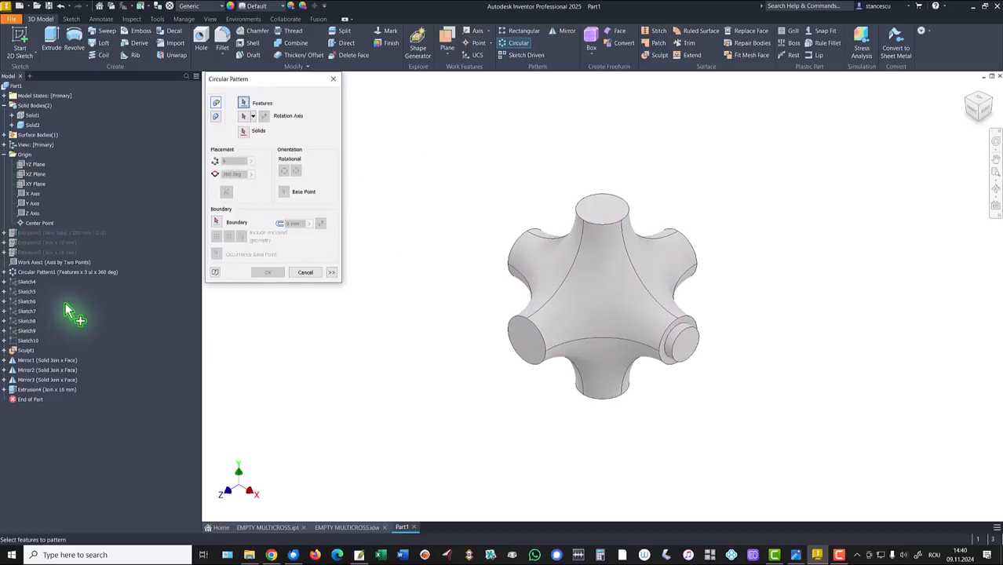
pyautogui.click(27, 389)
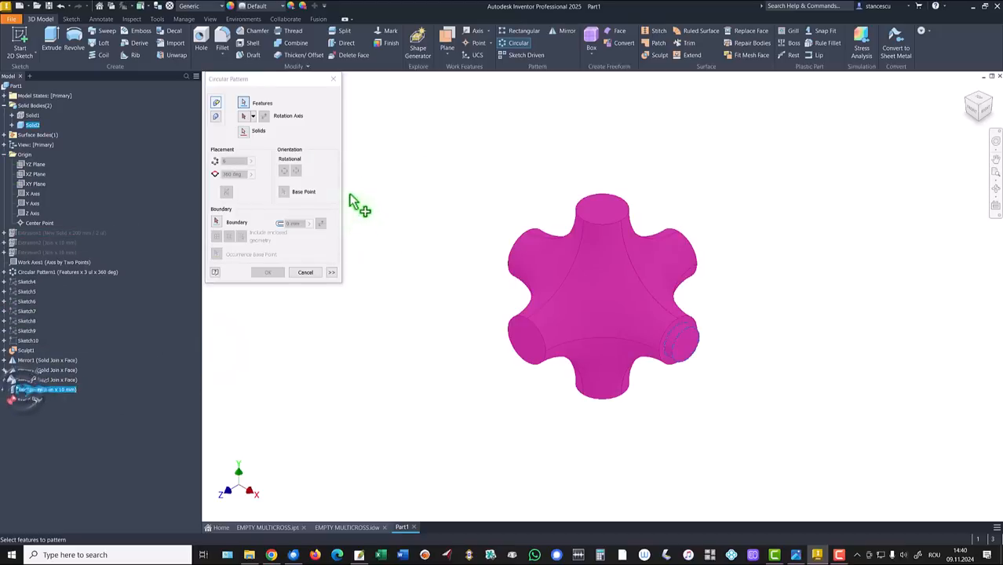
pyautogui.click(244, 118)
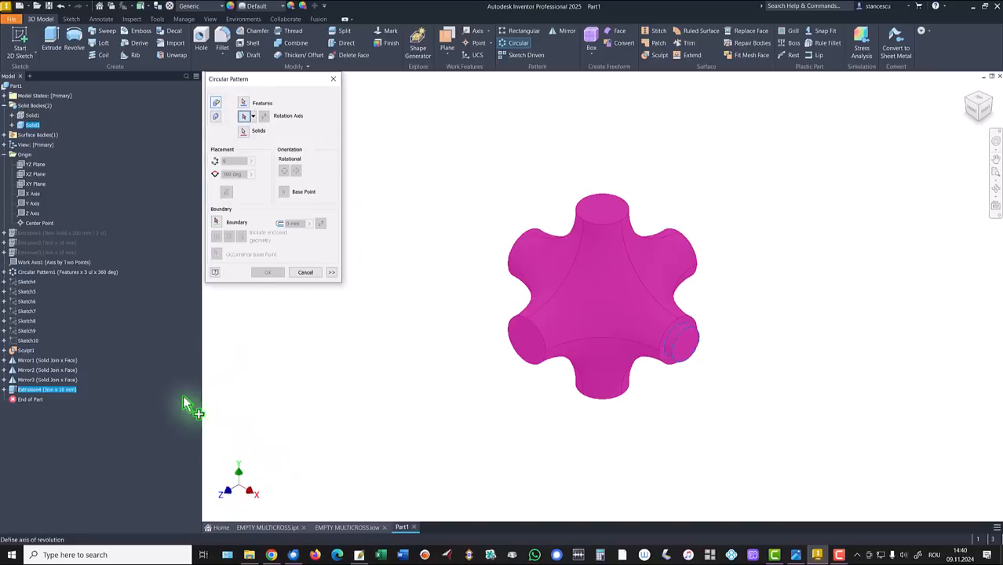
pyautogui.click(31, 203)
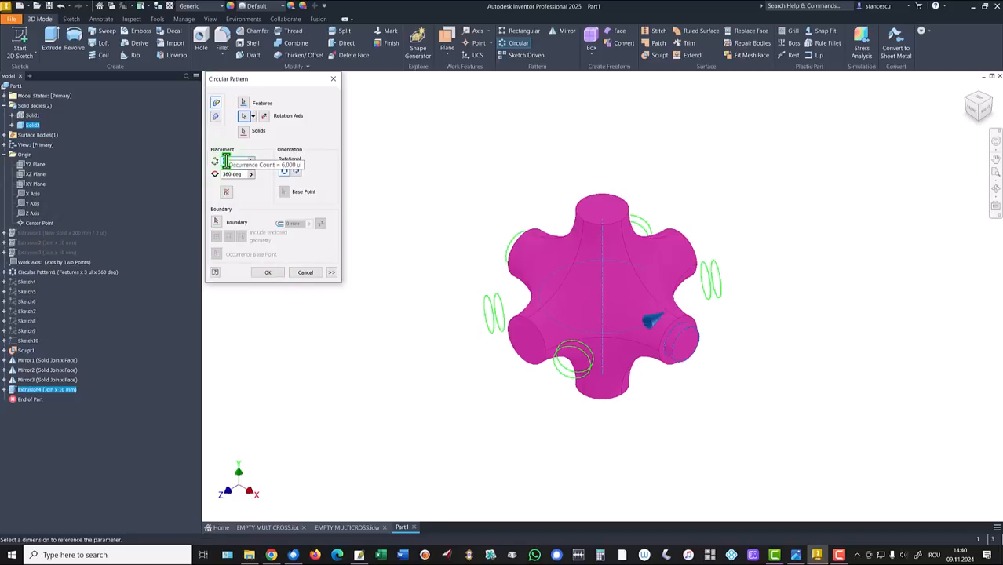
pyautogui.write('4')
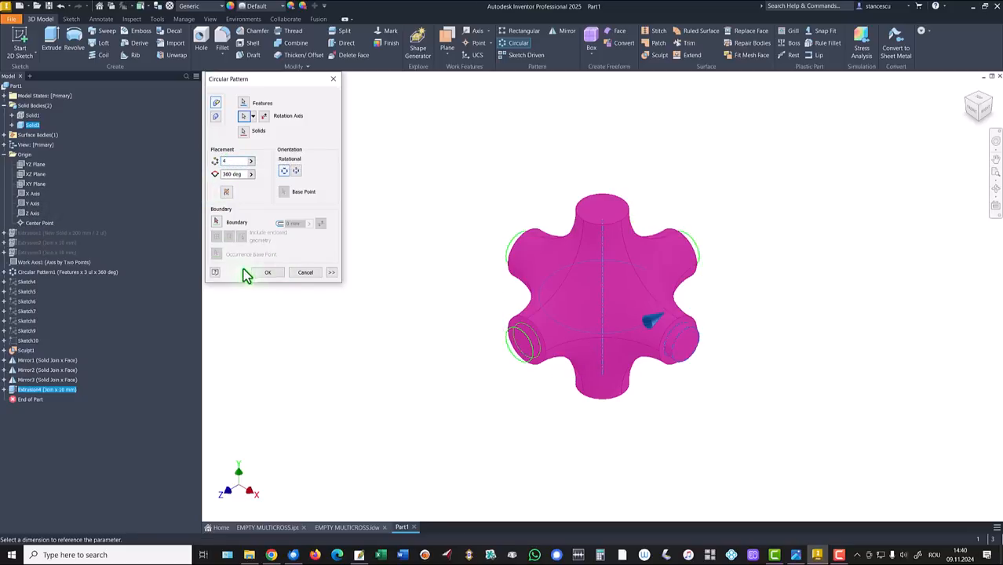
pyautogui.click(260, 274)
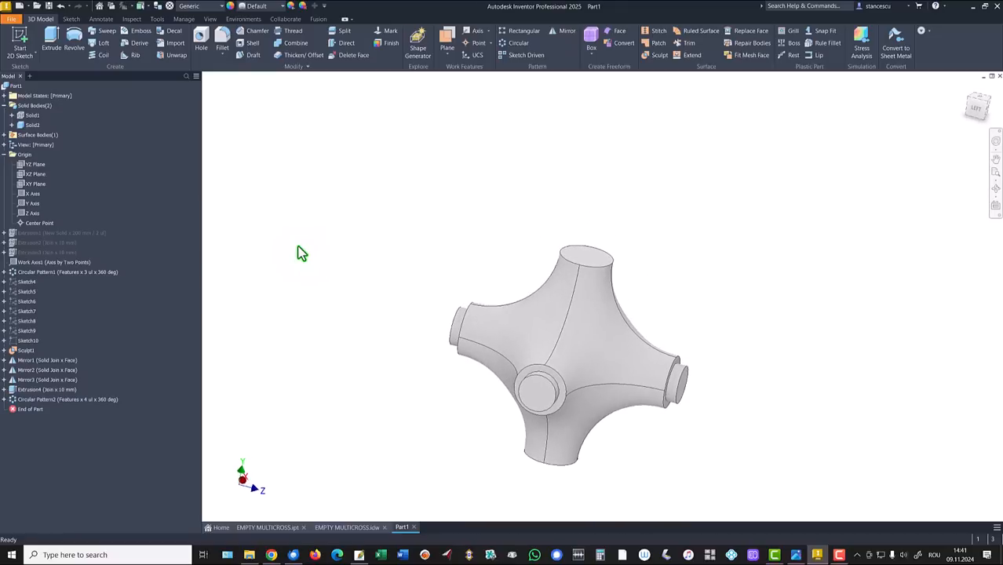
# Step: Sketch a Ø36 circle centred on the top arm's end face
pyautogui.press('F6')
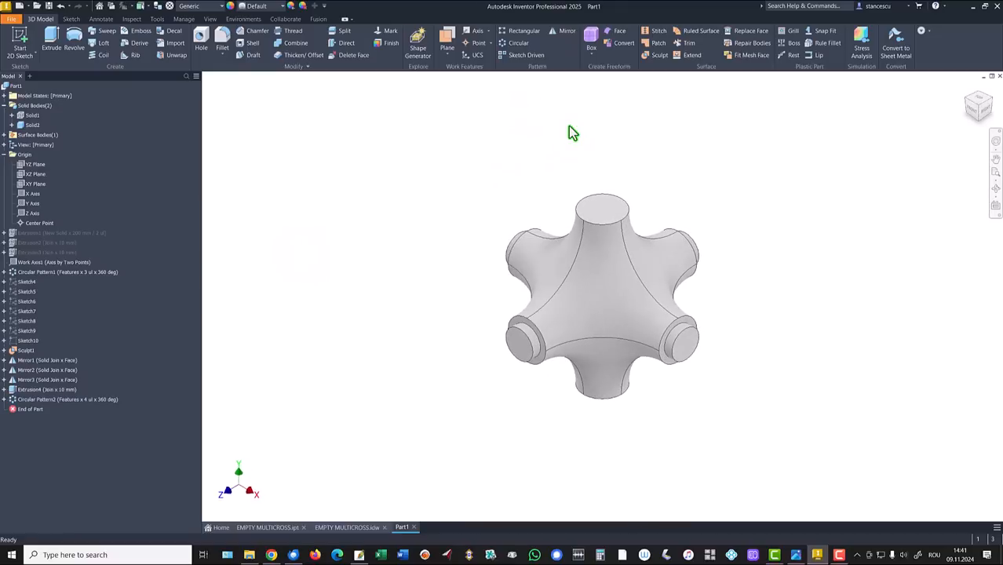
pyautogui.click(606, 213)
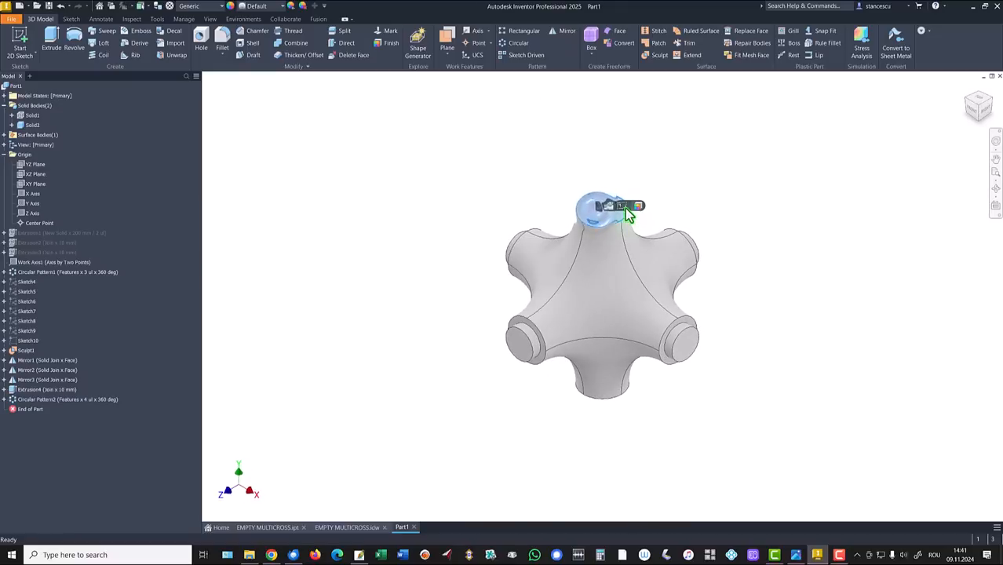
pyautogui.click(627, 206)
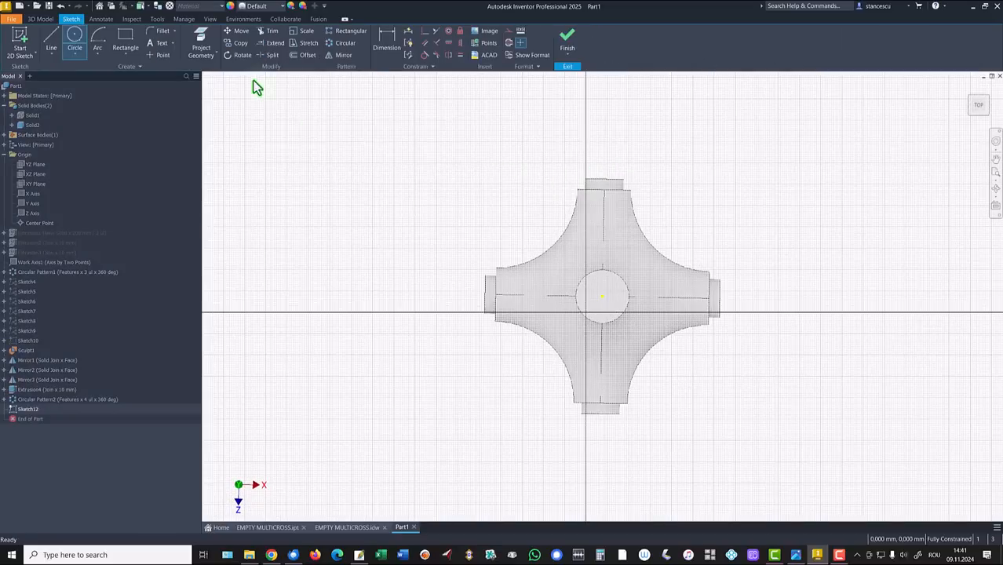
pyautogui.click(73, 36)
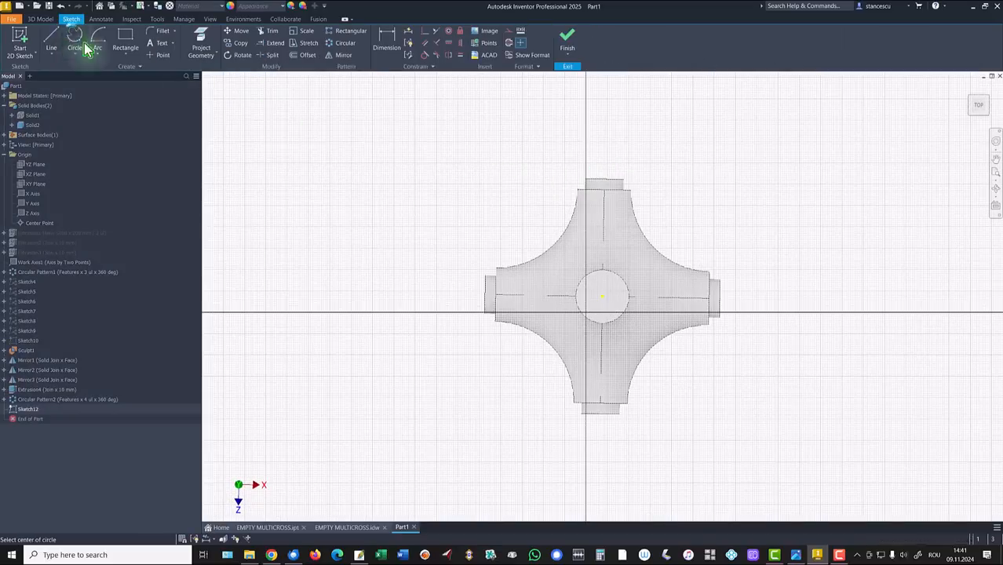
pyautogui.click(603, 296)
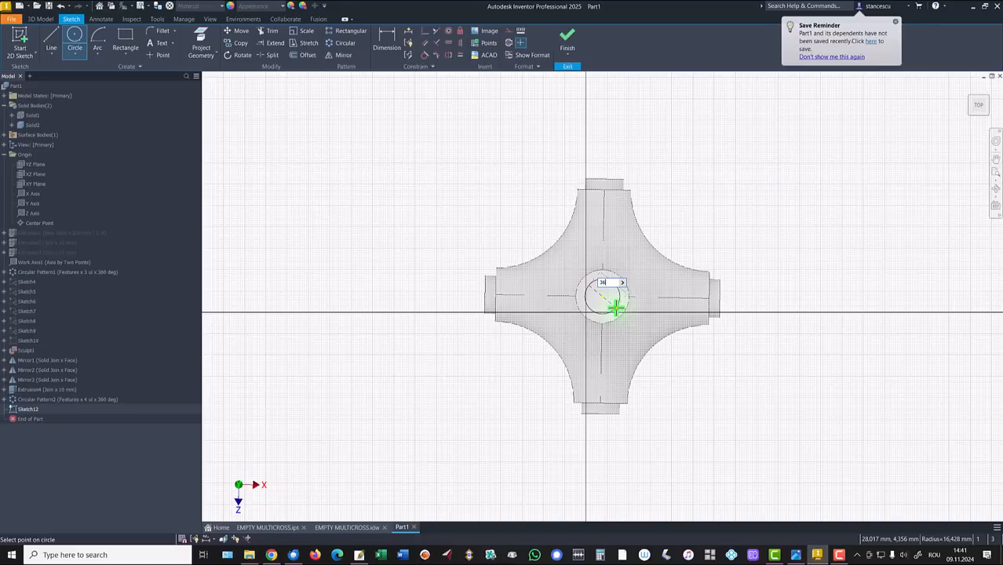
pyautogui.write('36')
pyautogui.press('Return')
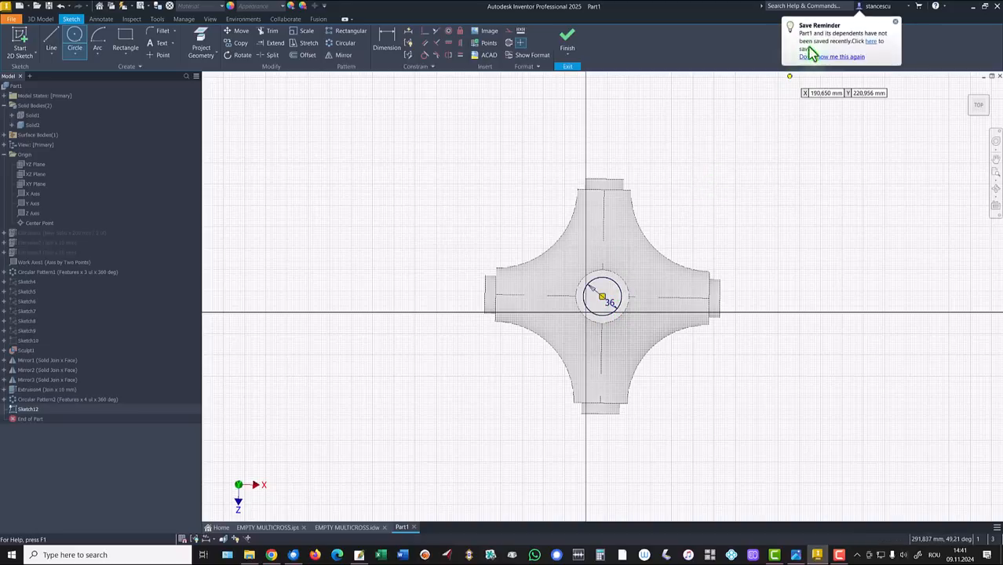
# Step: Finish the sketch and extrude the circle 10 mm as a Join
pyautogui.click(816, 58)
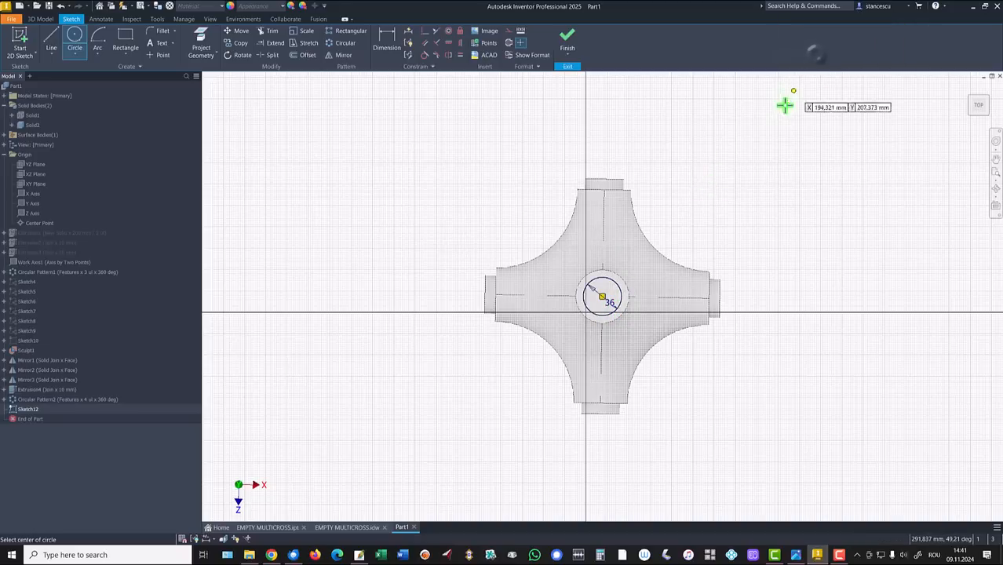
pyautogui.click(569, 41)
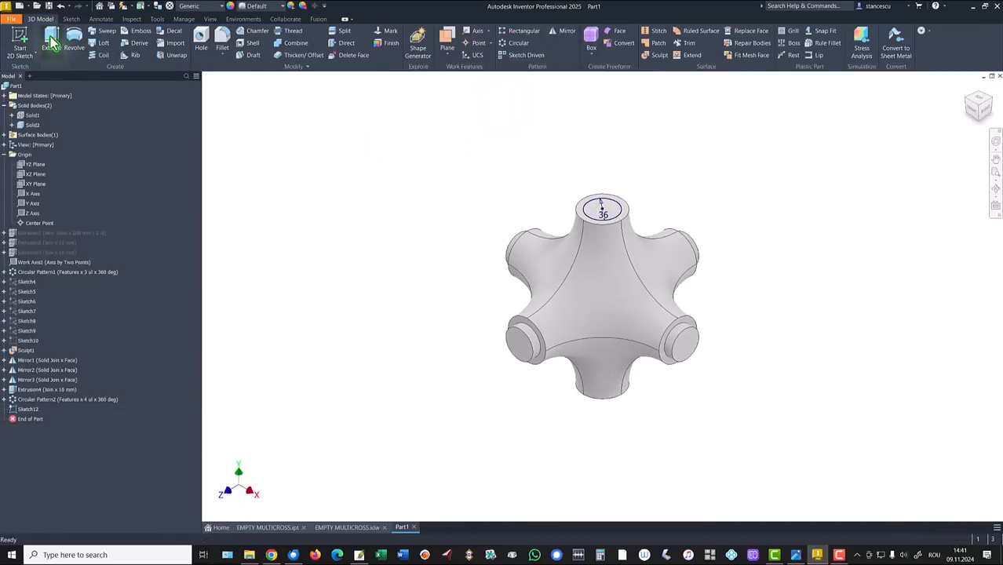
pyautogui.click(50, 39)
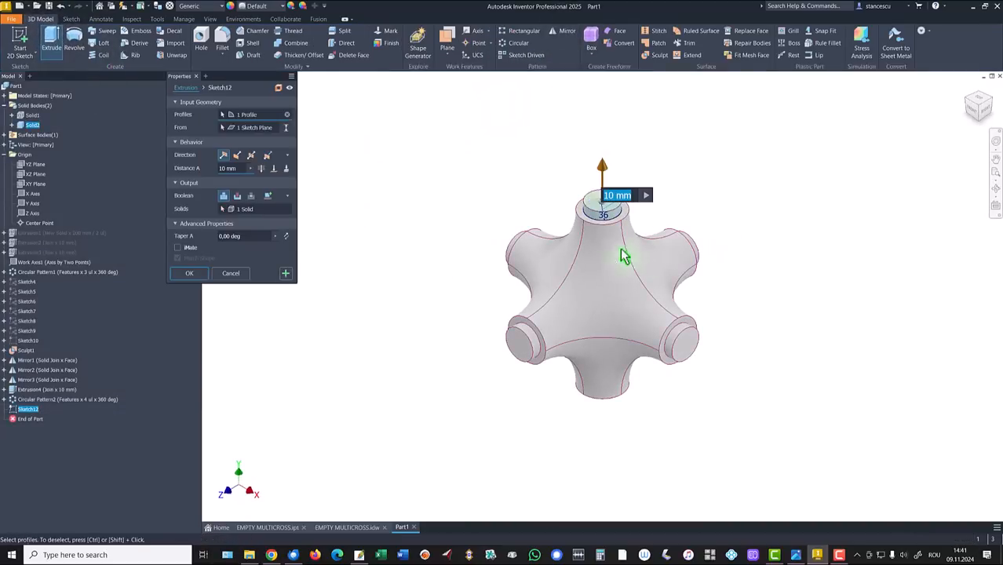
pyautogui.click(177, 274)
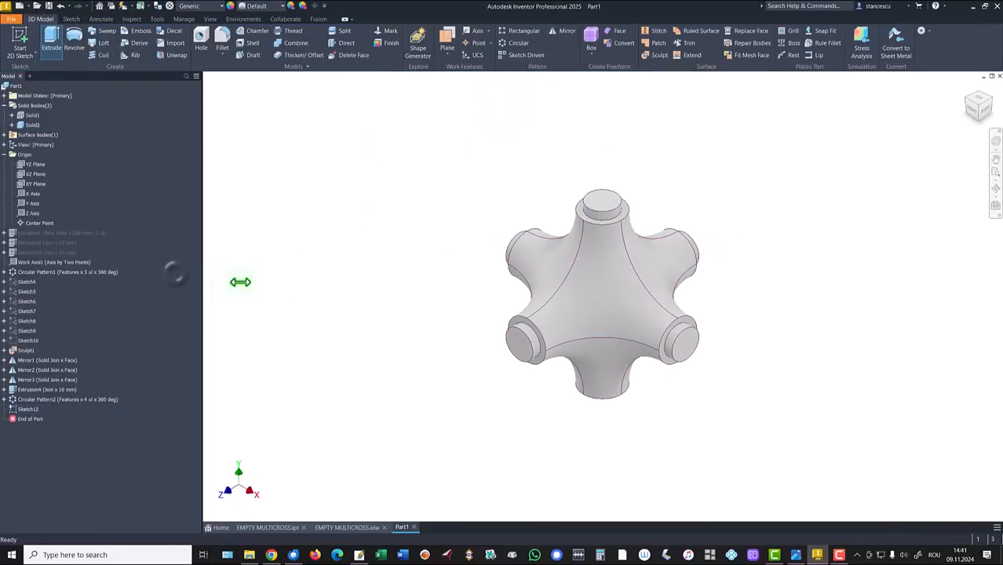
pyautogui.click(342, 207)
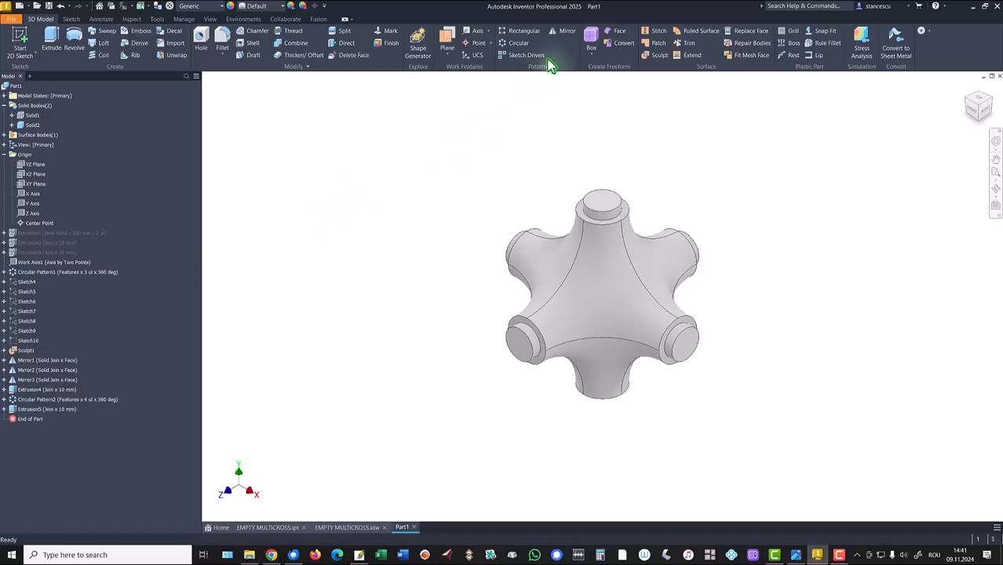
# Step: Mirror Extrusion5 about the XZ Plane to add the bottom arm's stub
pyautogui.click(566, 32)
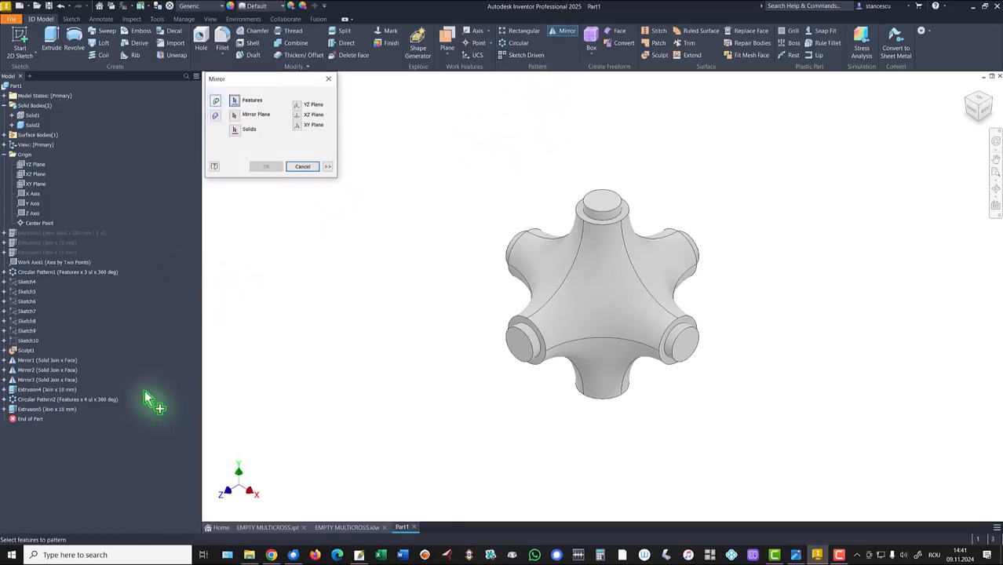
pyautogui.click(33, 410)
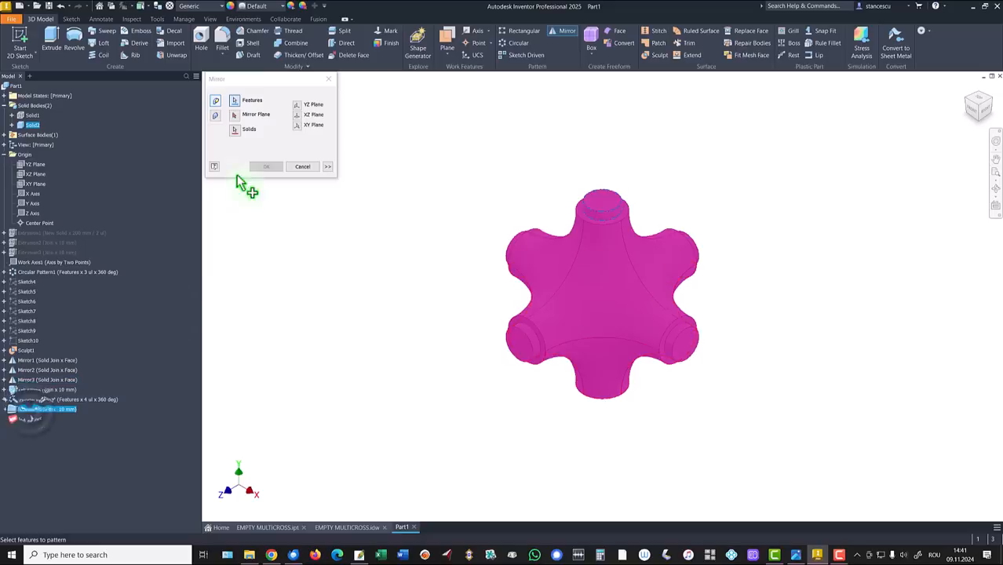
pyautogui.click(244, 116)
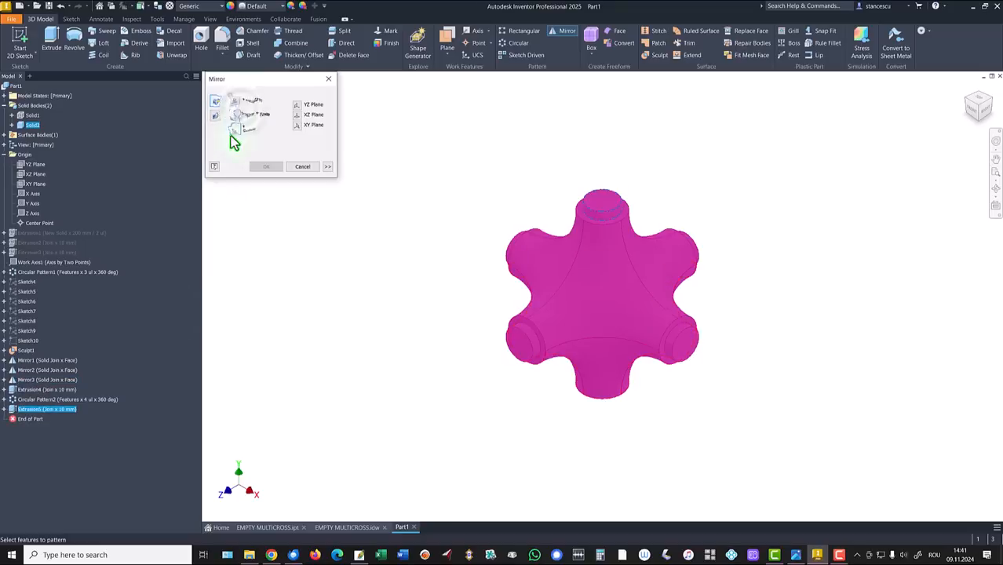
pyautogui.click(43, 181)
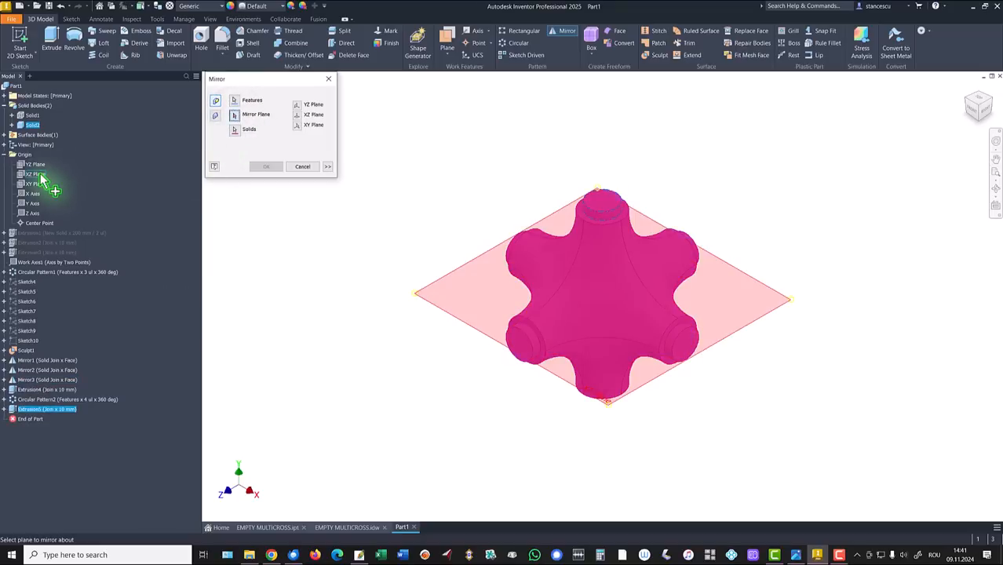
pyautogui.click(271, 167)
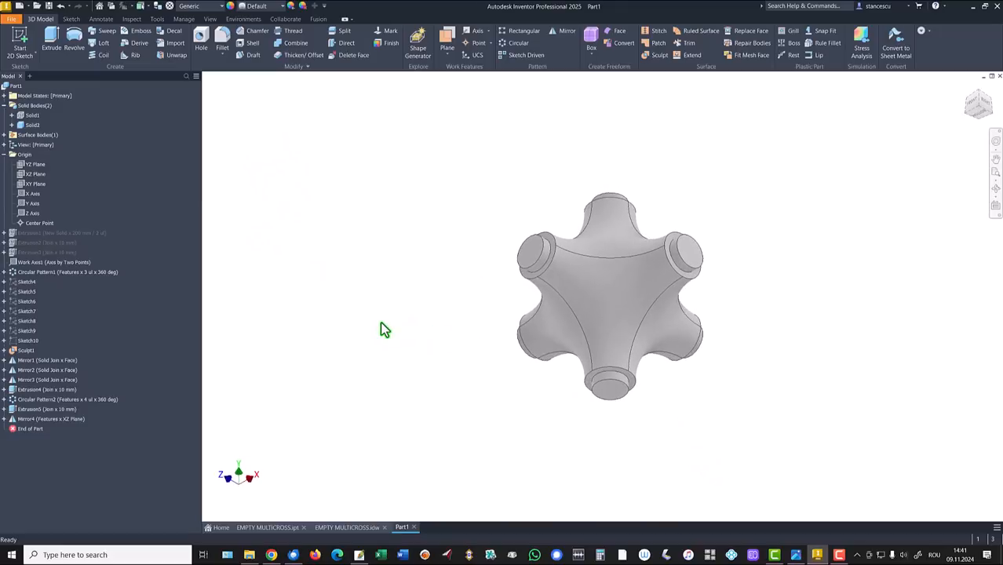
pyautogui.press('F6')
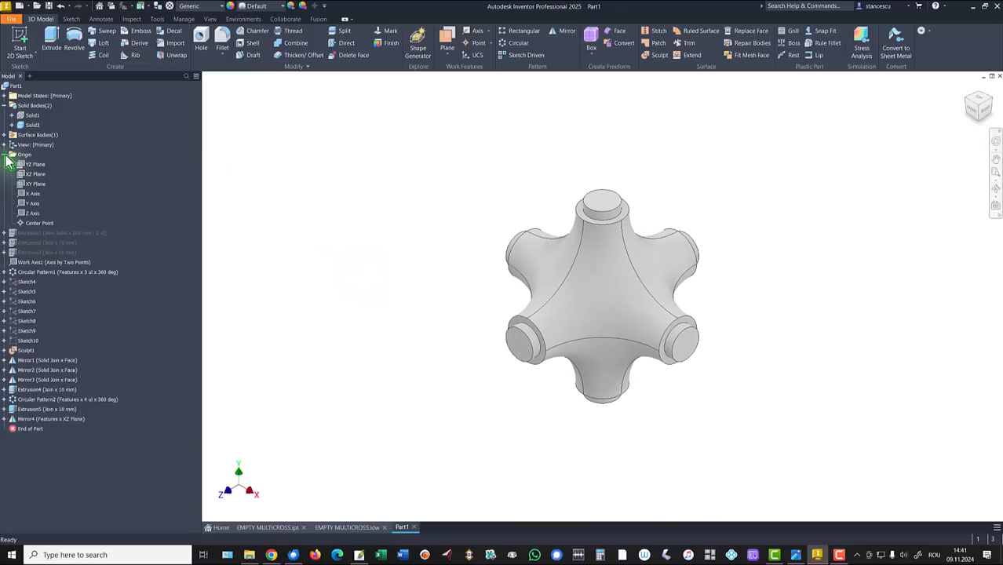
# Step: Collapse Origin and Solid Bodies, then move the drawing's R80 dimension up the arc
pyautogui.click(4, 154)
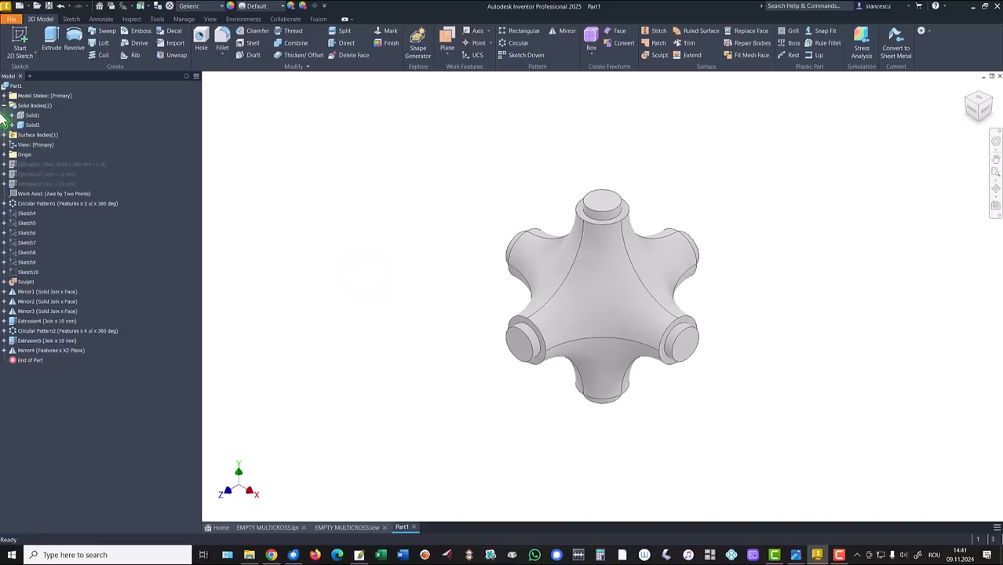
pyautogui.click(4, 105)
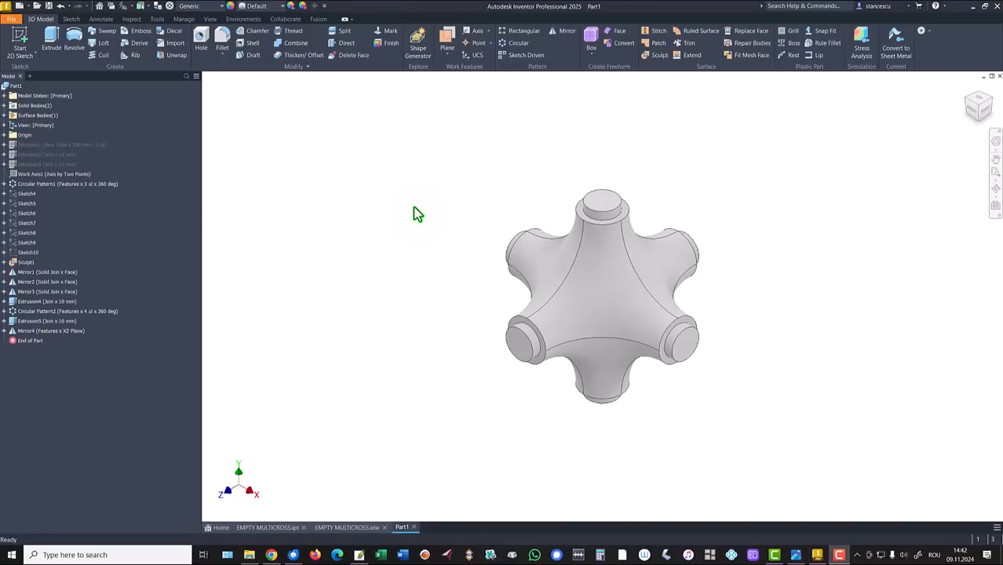
pyautogui.click(347, 527)
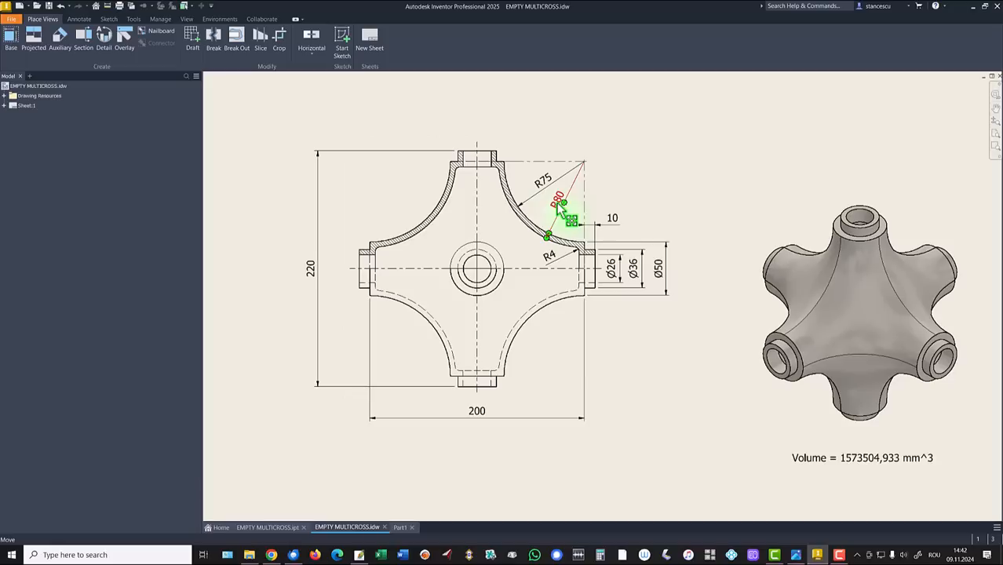
pyautogui.moveTo(559, 209); pyautogui.dragTo(547, 186)
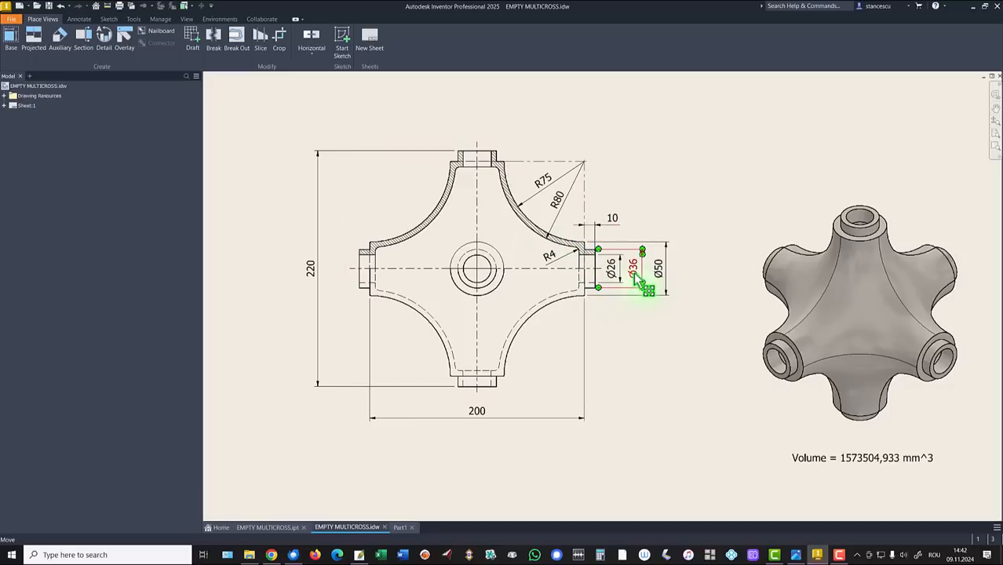
pyautogui.moveTo(638, 279); pyautogui.dragTo(635, 279)
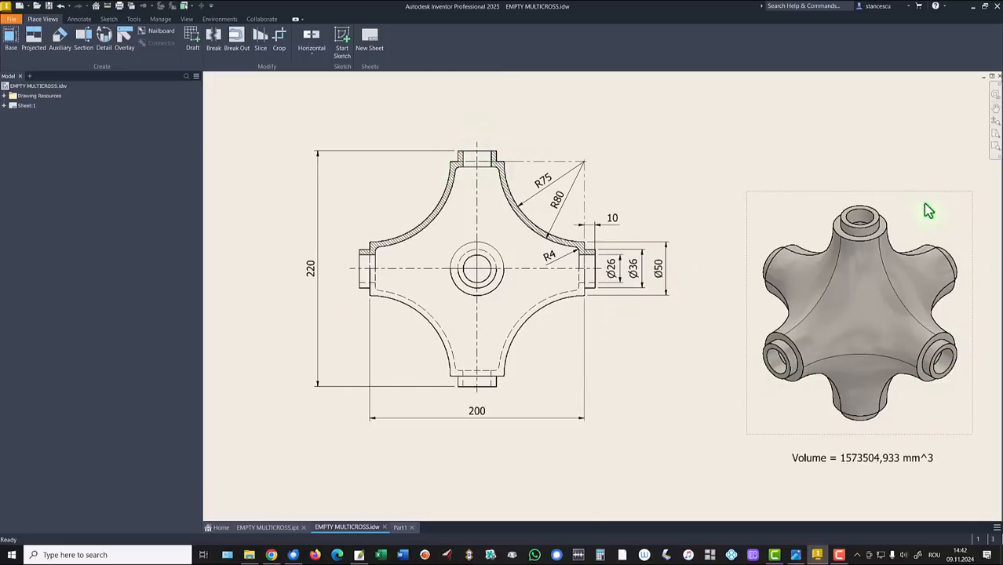
# Step: Back in Part1, start entering the Shell thickness as an expression derived from the drawing
pyautogui.click(399, 528)
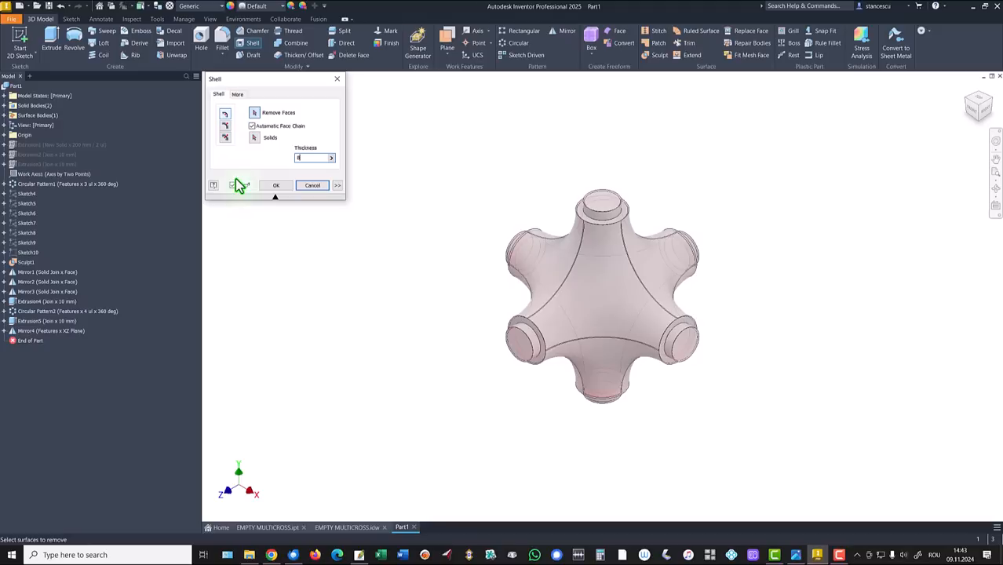
pyautogui.write('0-70')
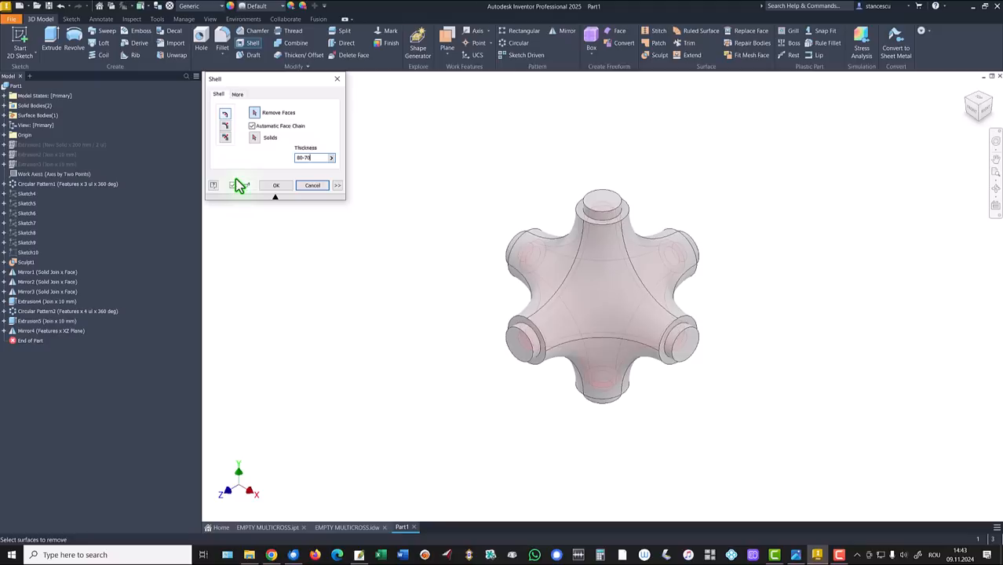
pyautogui.press('BackSpace')
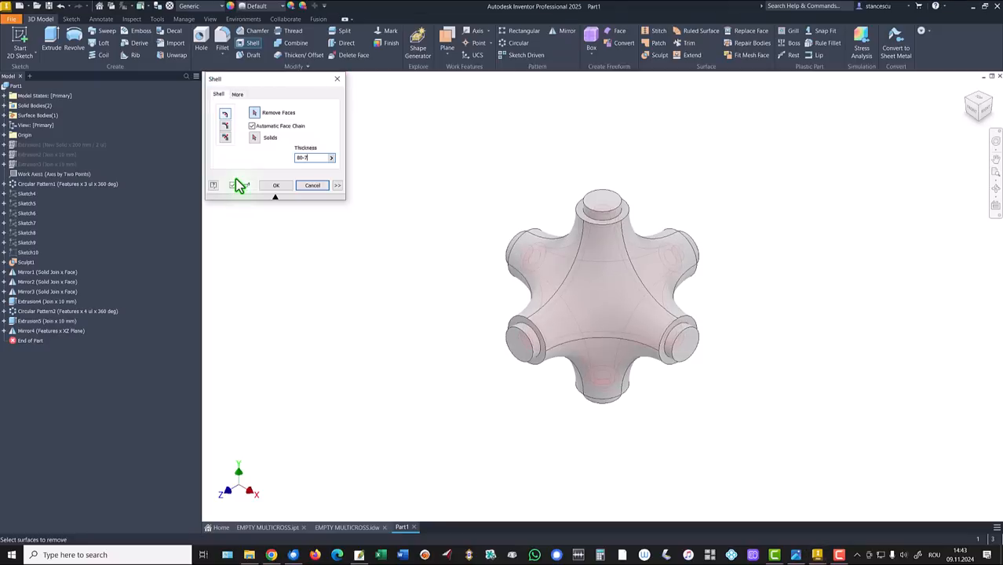
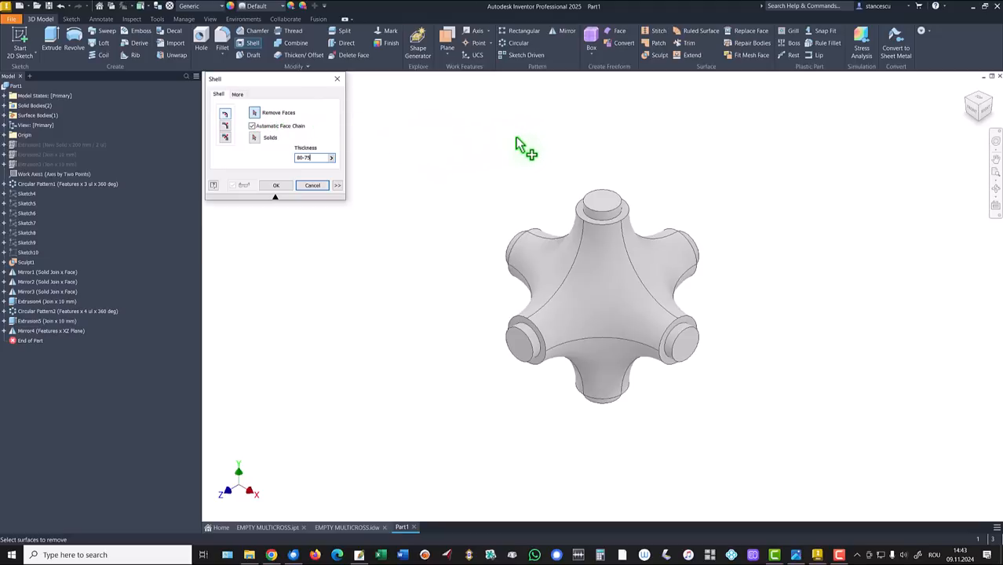
# Step: Remove the end faces of all six stubs and create the 80-75 mm shell
pyautogui.click(605, 205)
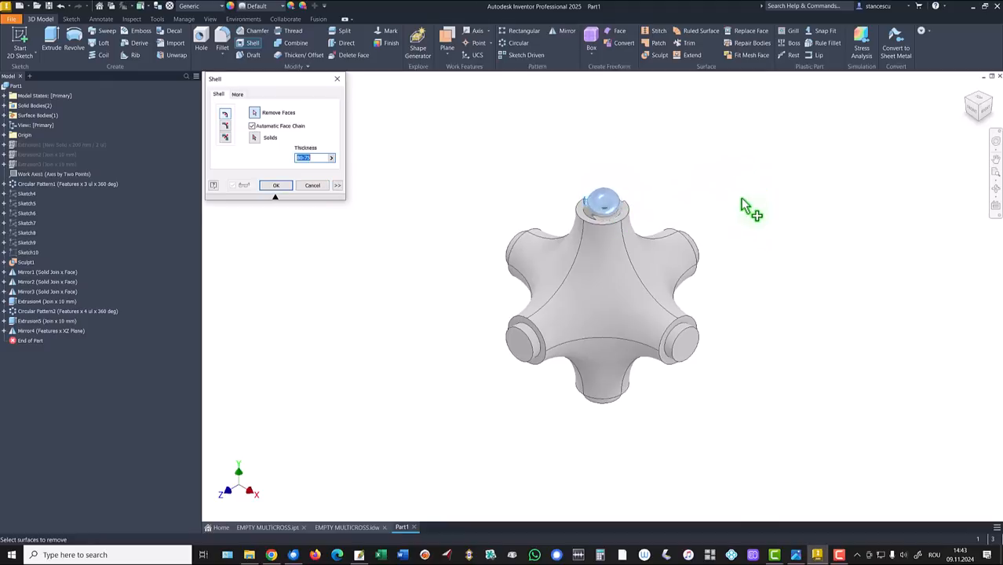
pyautogui.click(694, 344)
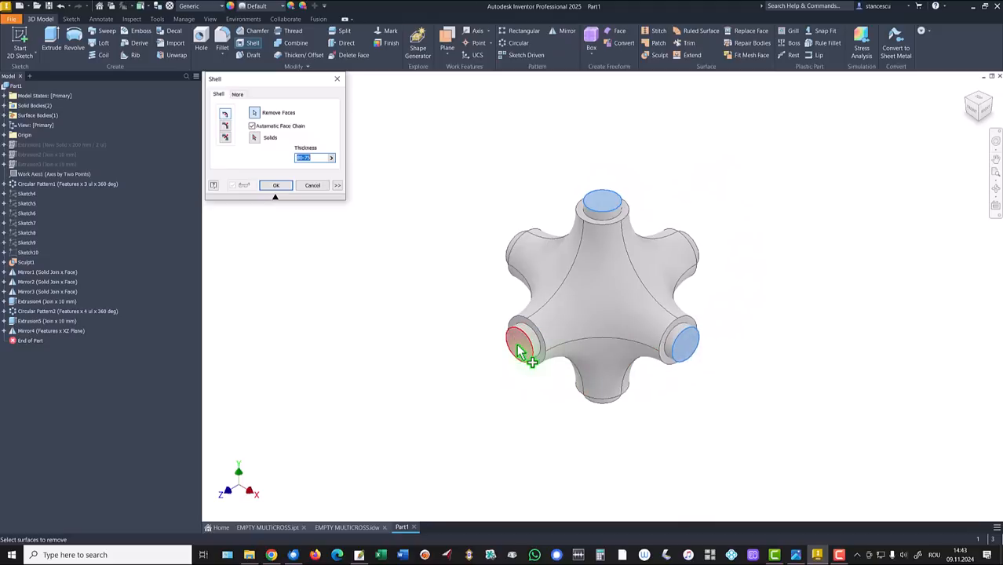
pyautogui.click(535, 349)
pyautogui.keyDown('shift'); pyautogui.moveTo(779, 230); pyautogui.dragTo(714, 316, button='middle'); pyautogui.keyUp('shift')
pyautogui.click(714, 316)
pyautogui.keyDown('shift'); pyautogui.moveTo(788, 255); pyautogui.dragTo(683, 446, button='middle'); pyautogui.keyUp('shift')
pyautogui.click(641, 429)
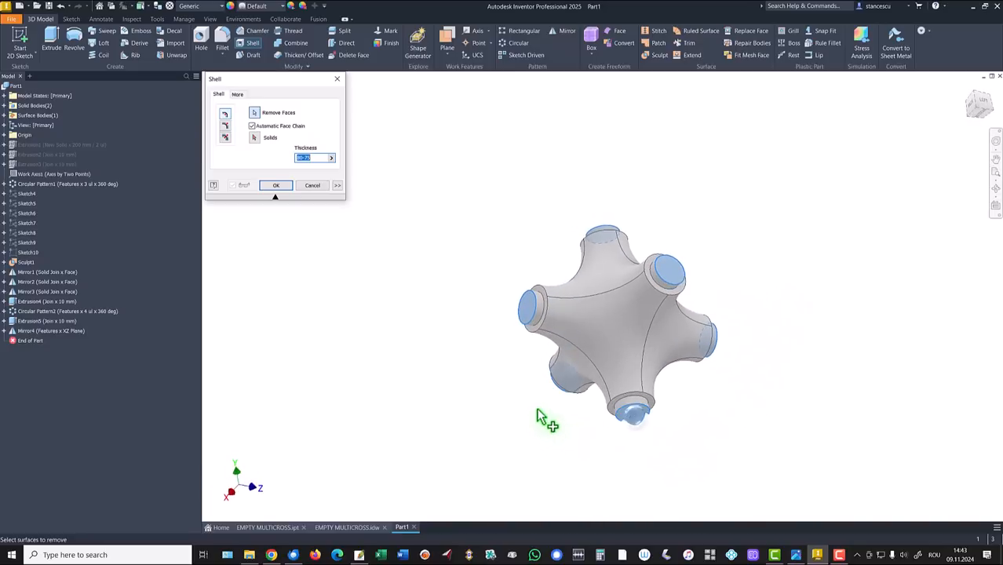
pyautogui.keyDown('shift'); pyautogui.moveTo(544, 417); pyautogui.dragTo(288, 220, button='middle'); pyautogui.keyUp('shift')
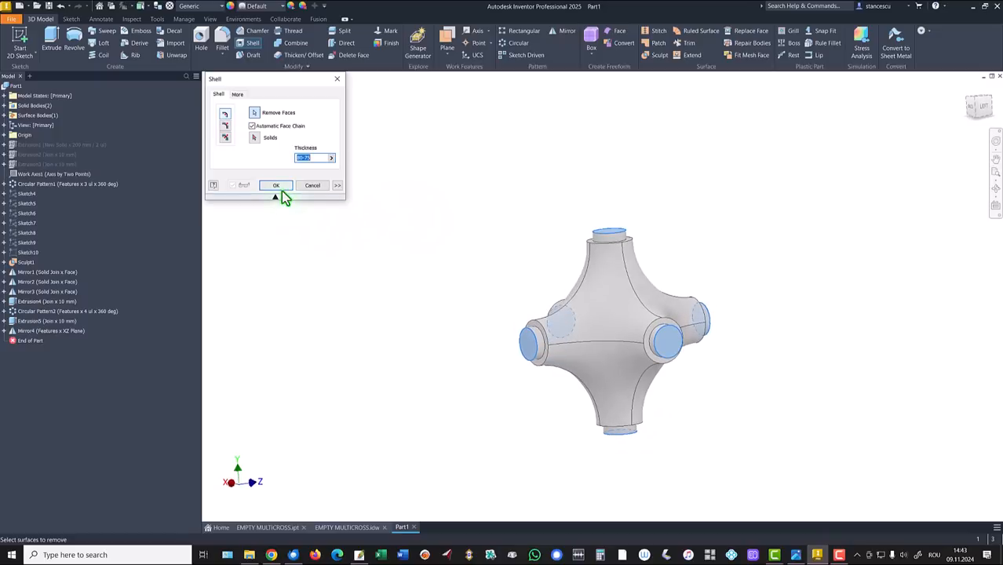
pyautogui.click(281, 187)
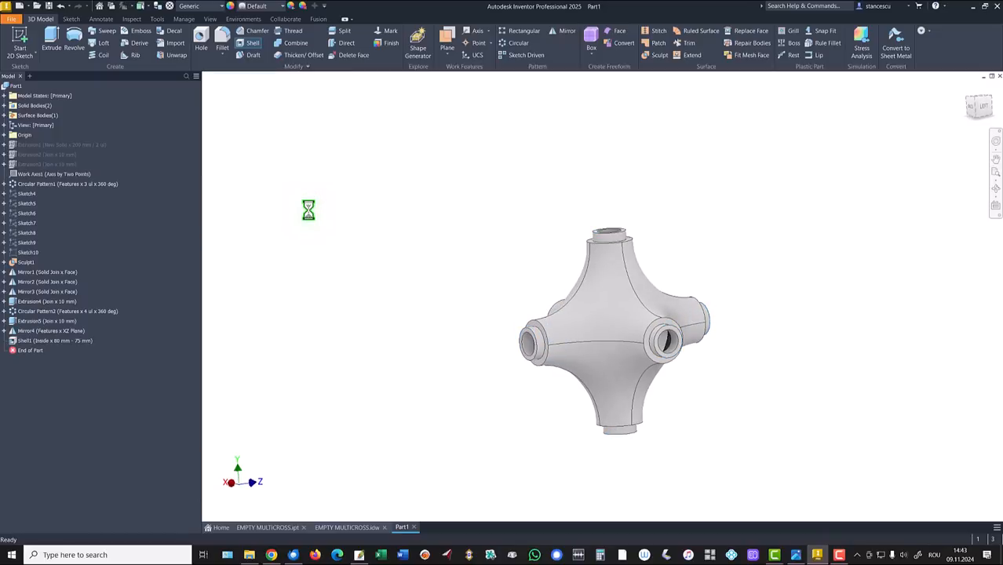
pyautogui.press('F6')
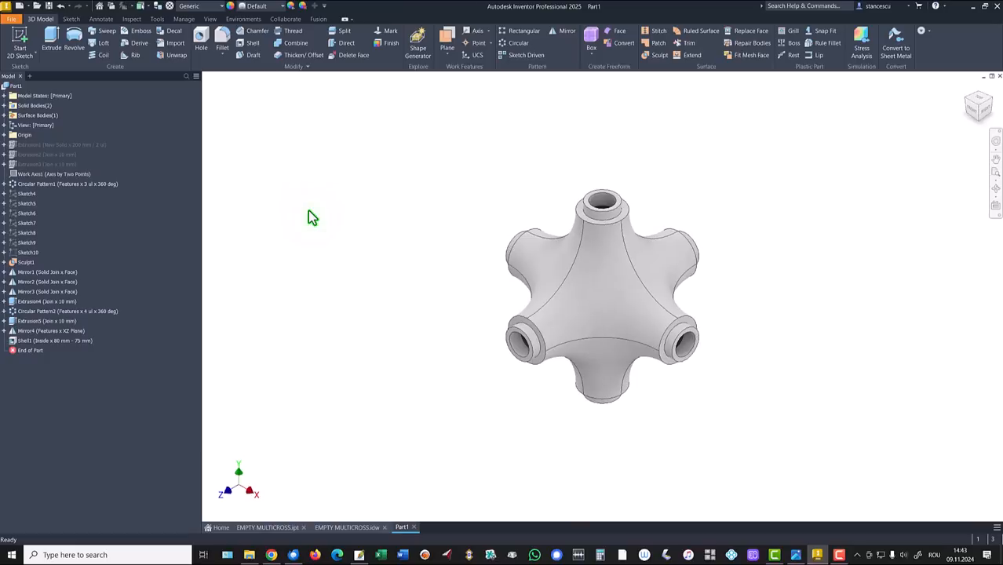
pyautogui.keyDown('shift'); pyautogui.moveTo(358, 215); pyautogui.dragTo(502, 199, button='middle'); pyautogui.keyUp('shift')
pyautogui.press('F6')
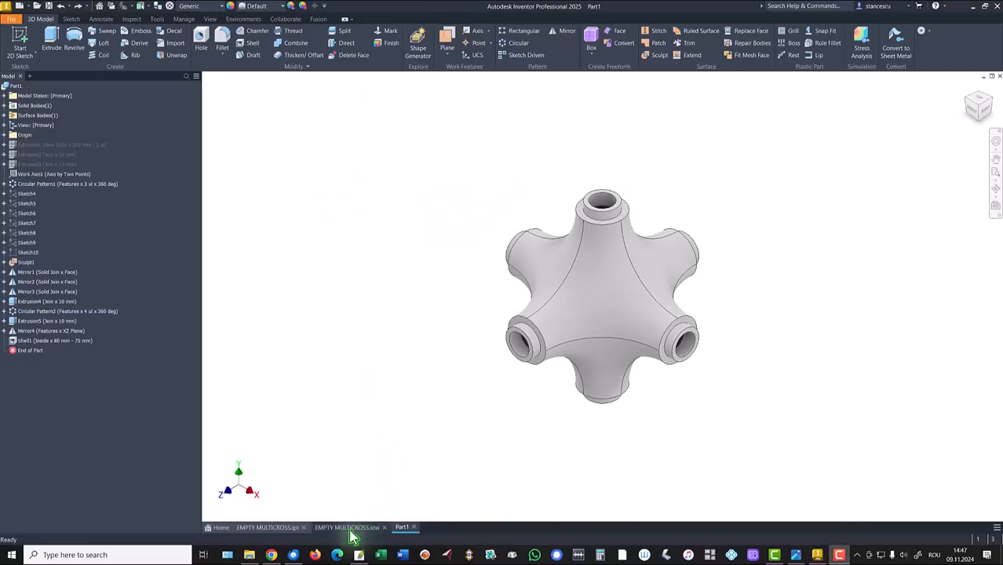
pyautogui.click(348, 528)
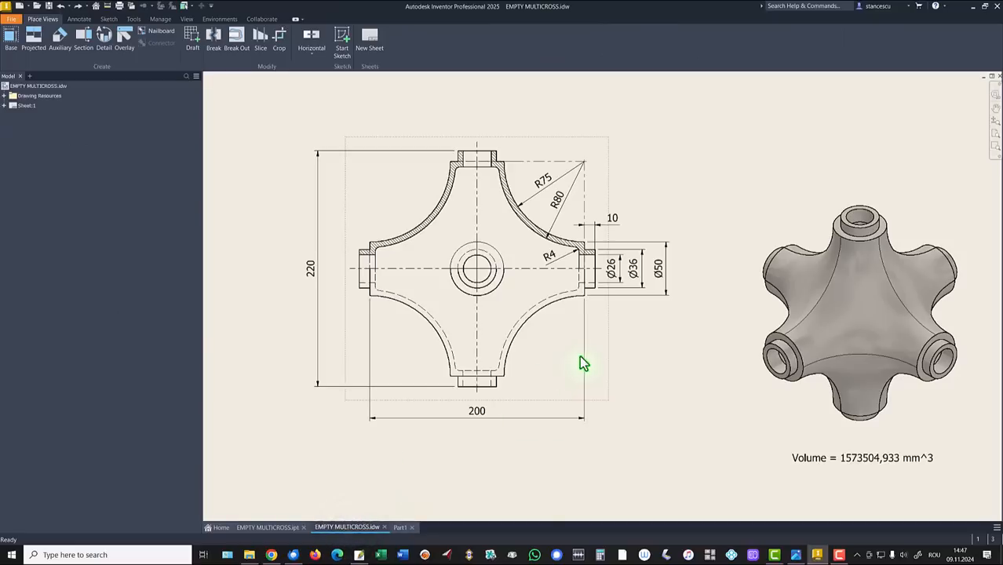
pyautogui.click(557, 252)
pyautogui.click(400, 527)
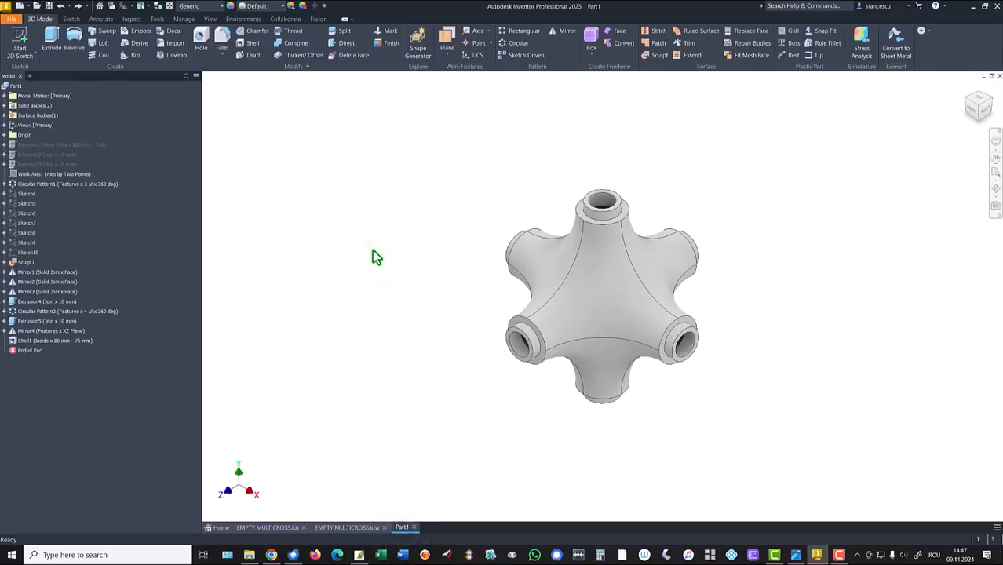
# Step: Select an inner edge inside a stub's bore and start a 4 mm fillet on it
pyautogui.moveTo(479, 385)
pyautogui.keyDown('shift'); pyautogui.mouseDown(button='middle')
pyautogui.moveTo(552, 425)
pyautogui.moveTo(495, 377)
pyautogui.mouseUp(button='middle'); pyautogui.keyUp('shift')
pyautogui.press('F6')
pyautogui.keyDown('shift'); pyautogui.moveTo(483, 387); pyautogui.dragTo(621, 372, button='middle'); pyautogui.keyUp('shift')
pyautogui.keyDown('shift'); pyautogui.moveTo(638, 285); pyautogui.dragTo(587, 259, button='middle'); pyautogui.keyUp('shift')
pyautogui.click(585, 262)
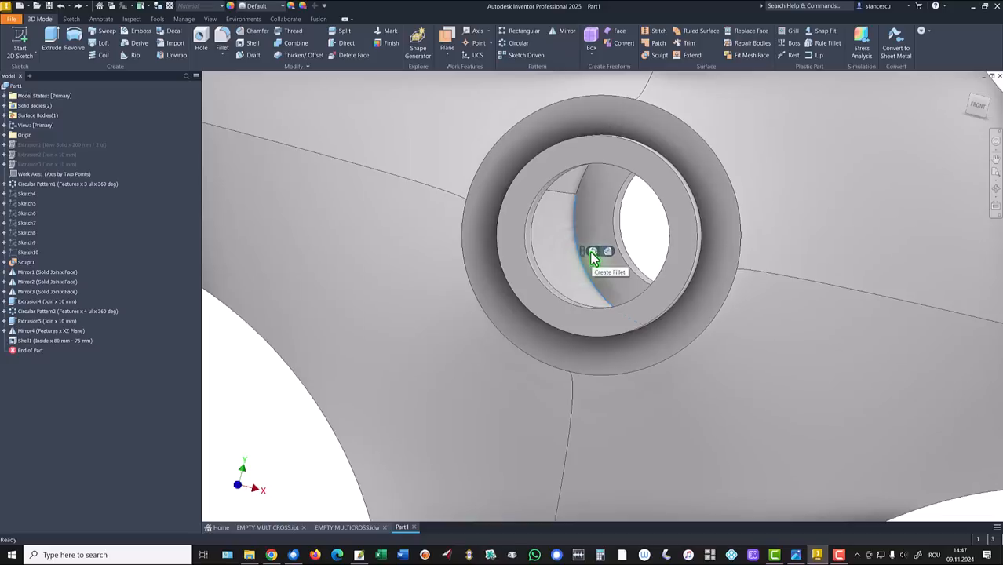
pyautogui.press('f')
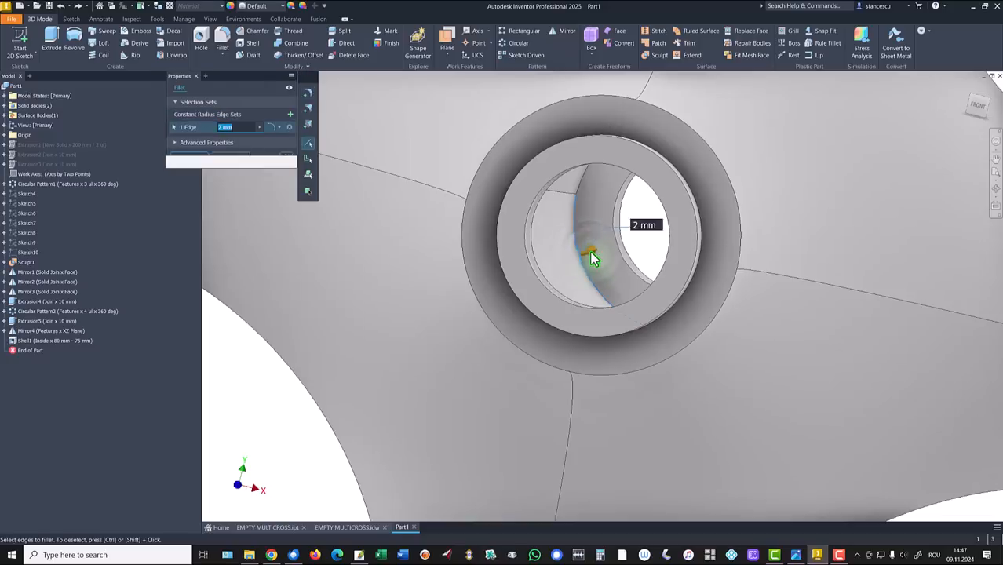
pyautogui.write('4')
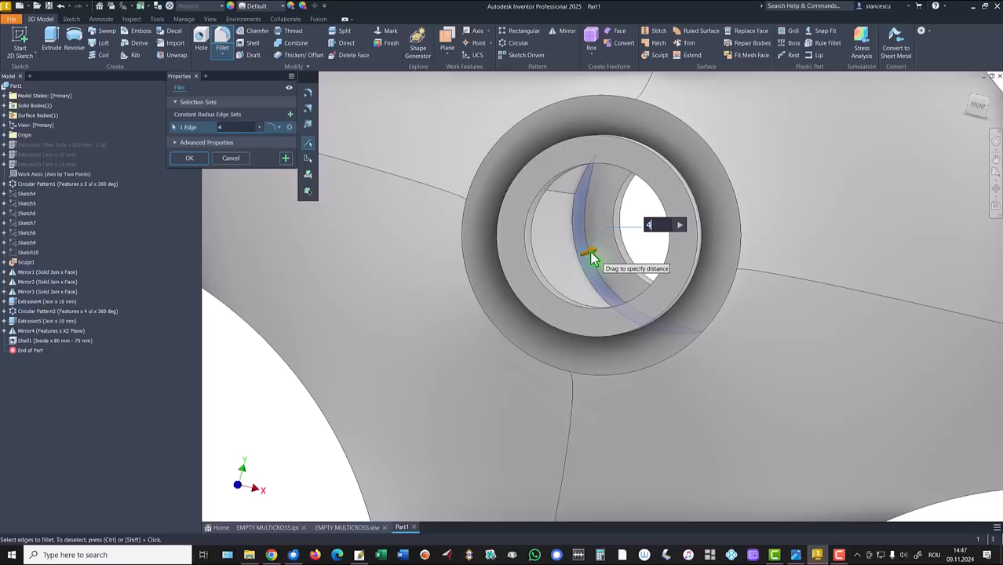
# Step: Add the other three inner bore edges and apply the 4 mm fillet
pyautogui.keyDown('shift'); pyautogui.moveTo(593, 259); pyautogui.dragTo(723, 248, button='middle'); pyautogui.keyUp('shift')
pyautogui.click(627, 219)
pyautogui.click(725, 248)
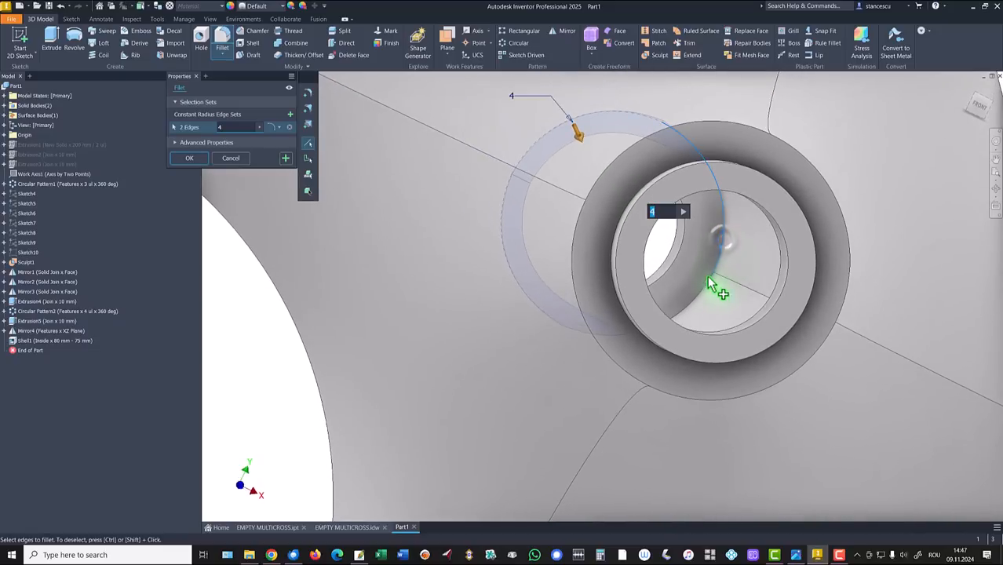
pyautogui.click(704, 302)
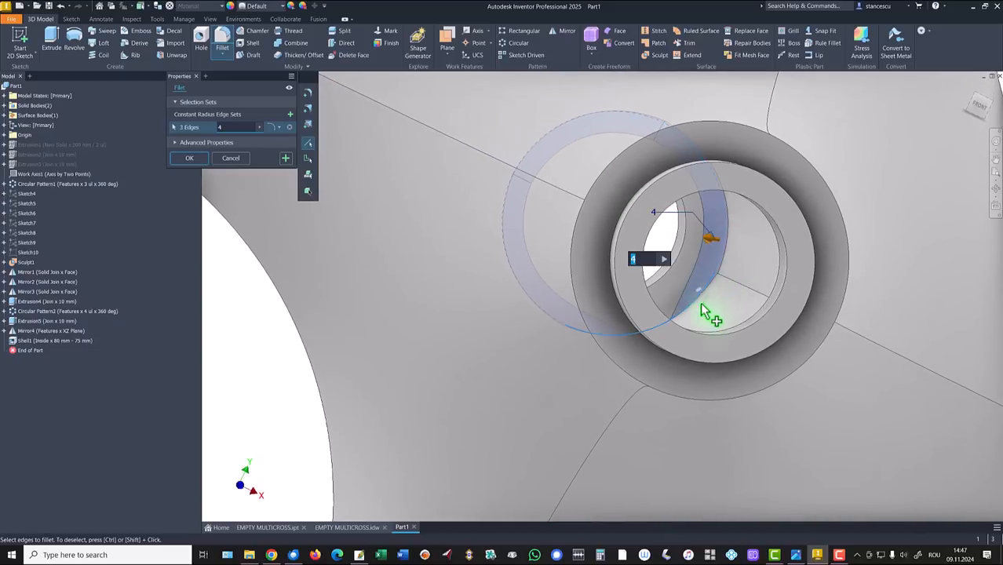
pyautogui.keyDown('shift'); pyautogui.moveTo(537, 325); pyautogui.dragTo(401, 231, button='middle'); pyautogui.keyUp('shift')
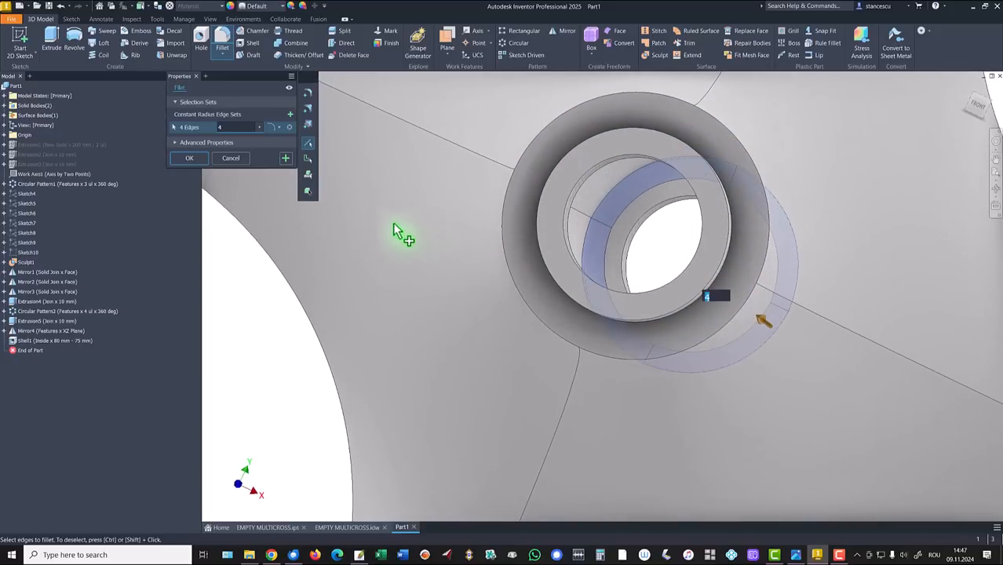
pyautogui.click(189, 158)
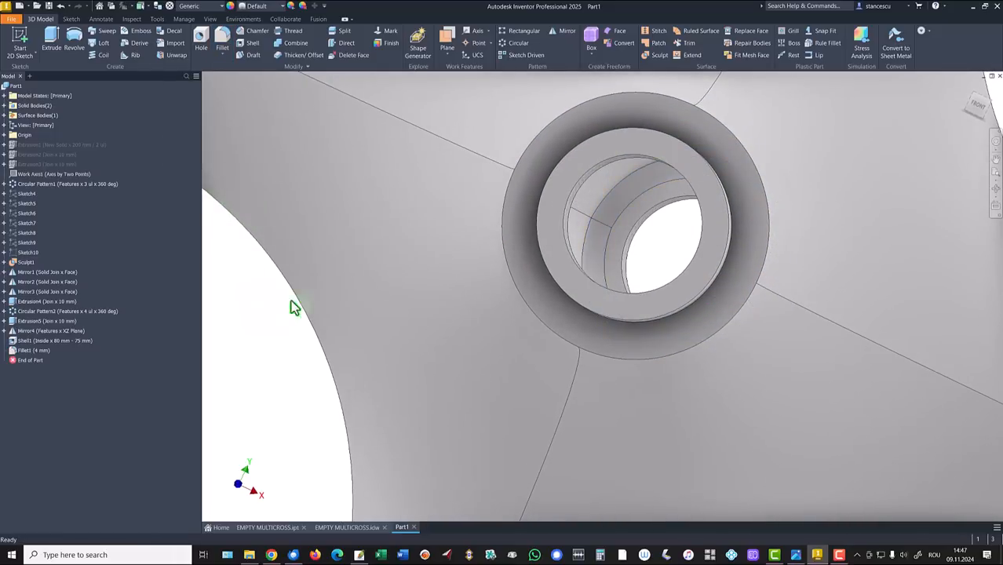
pyautogui.press('F6')
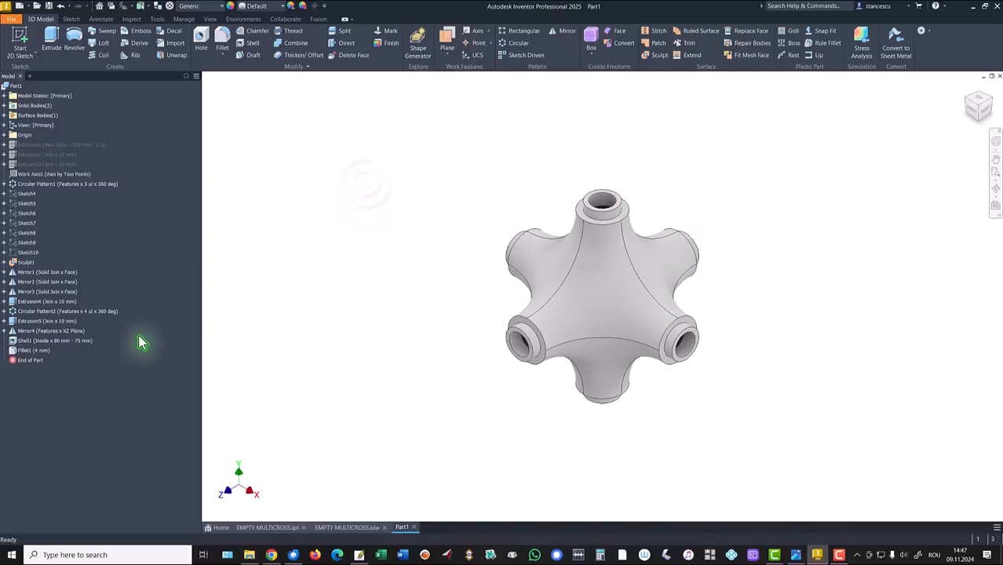
# Step: Circular-pattern Fillet1 around the Y Axis, 4 copies over 360 degrees
pyautogui.click(515, 44)
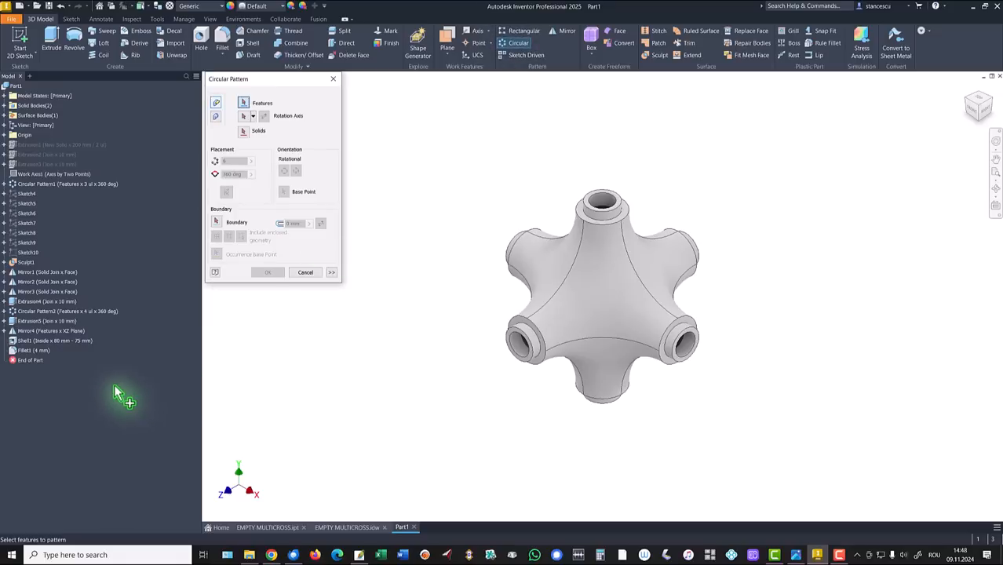
pyautogui.click(31, 350)
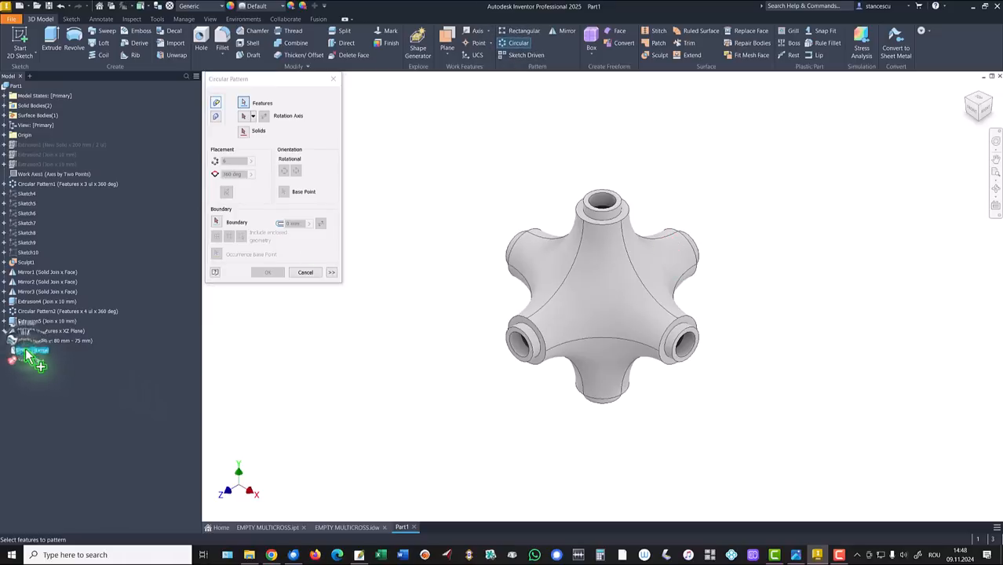
pyautogui.click(244, 118)
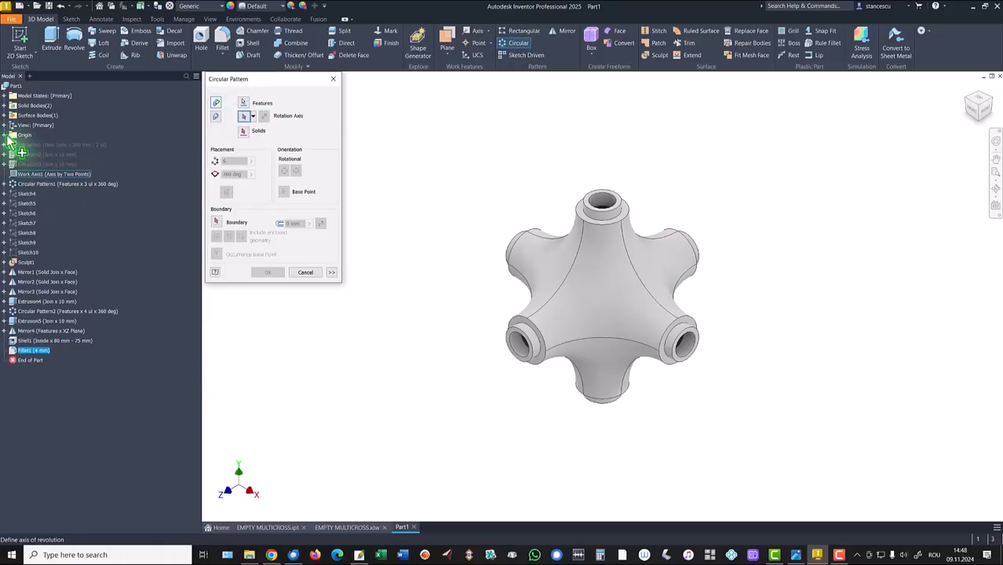
pyautogui.click(4, 135)
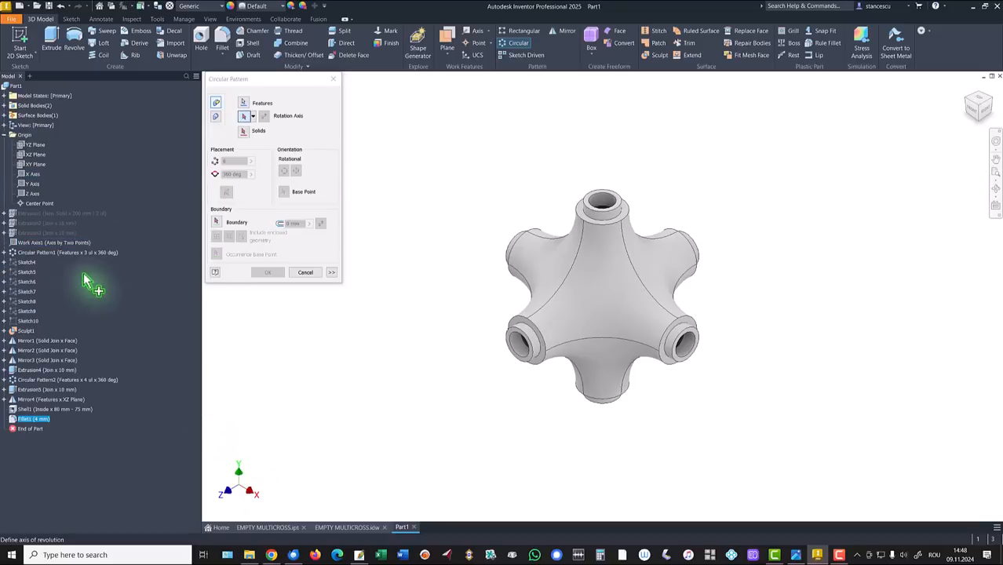
pyautogui.click(30, 185)
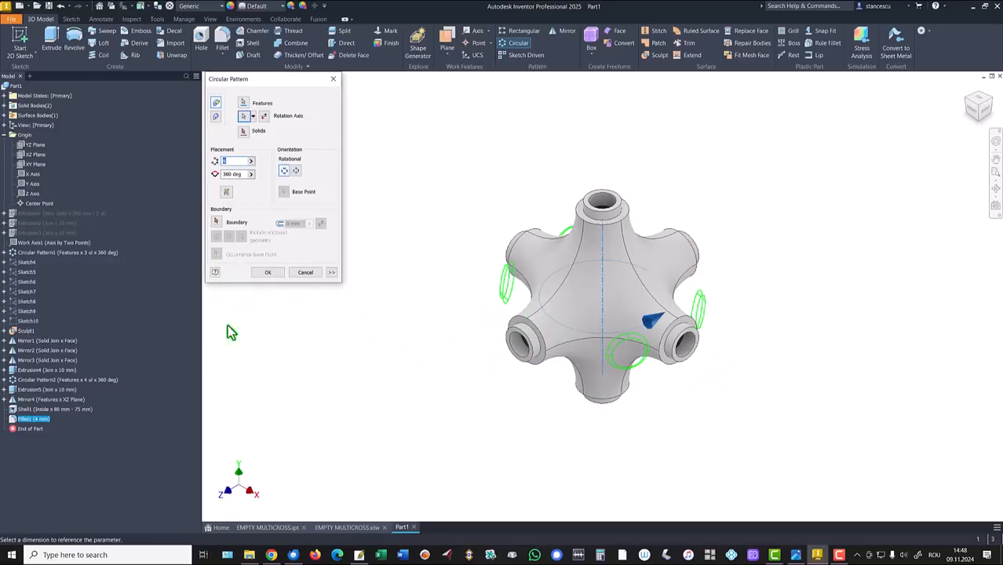
pyautogui.write('4')
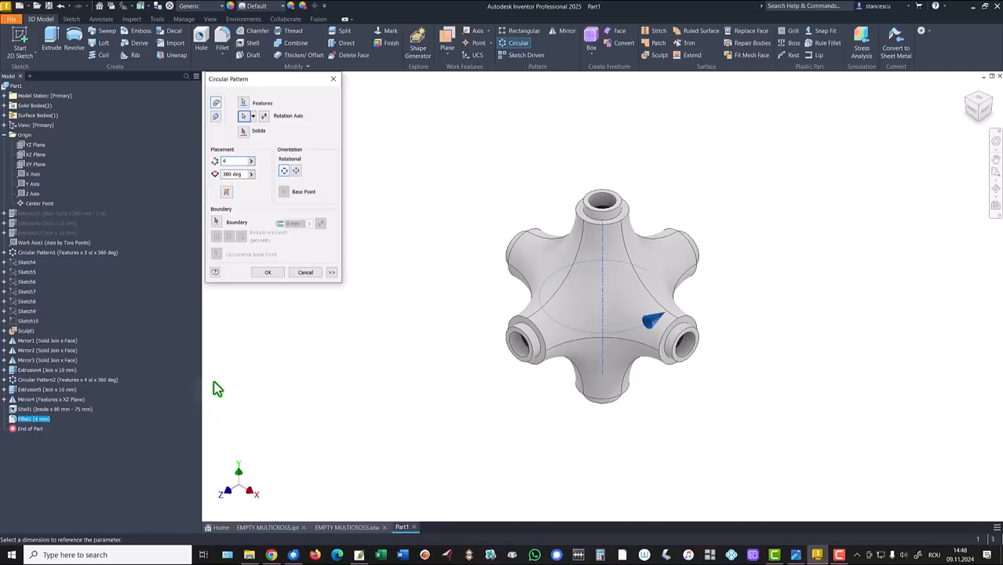
pyautogui.click(268, 274)
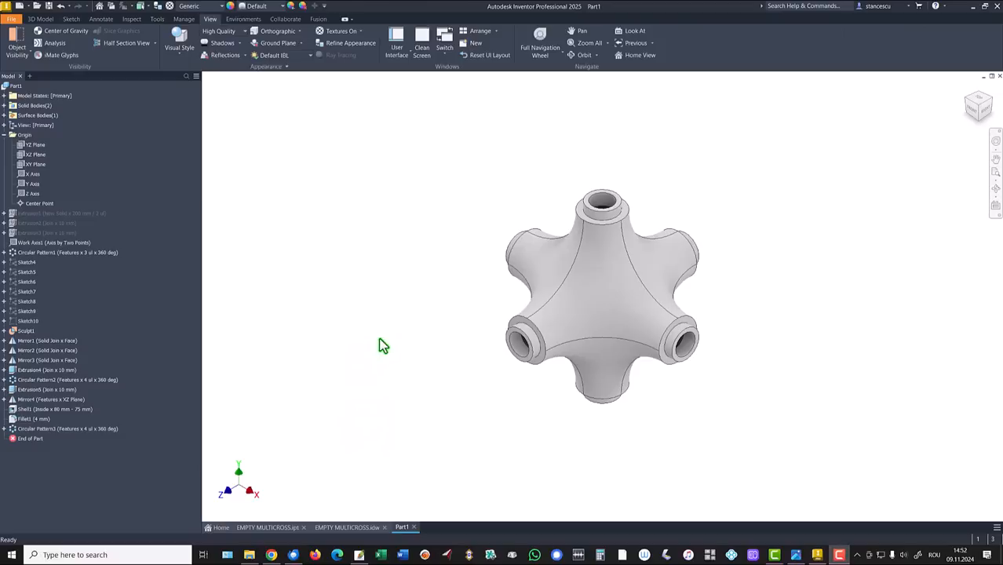
# Step: Fillet four bore edges of the top stub with a 4 mm radius as Fillet2
pyautogui.scroll(6, 568, 241)
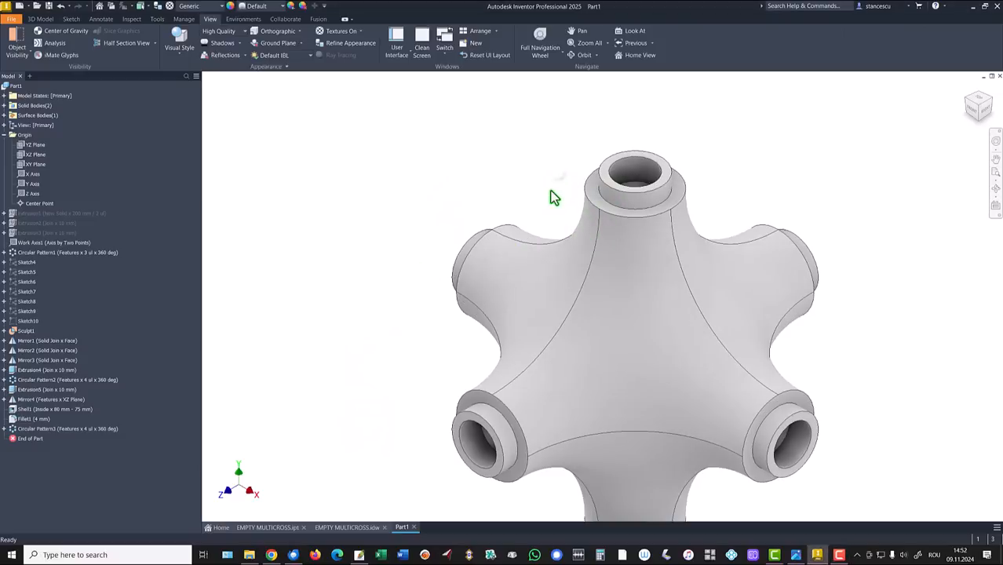
pyautogui.scroll(3, 615, 324)
pyautogui.keyDown('shift'); pyautogui.moveTo(615, 325); pyautogui.dragTo(637, 350, button='middle'); pyautogui.keyUp('shift')
pyautogui.click(634, 311)
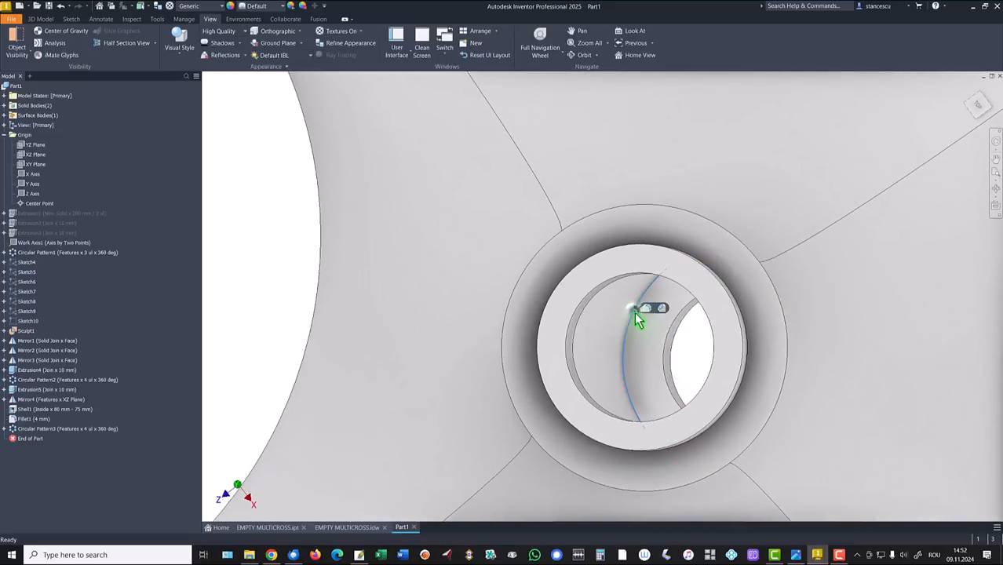
pyautogui.click(651, 307)
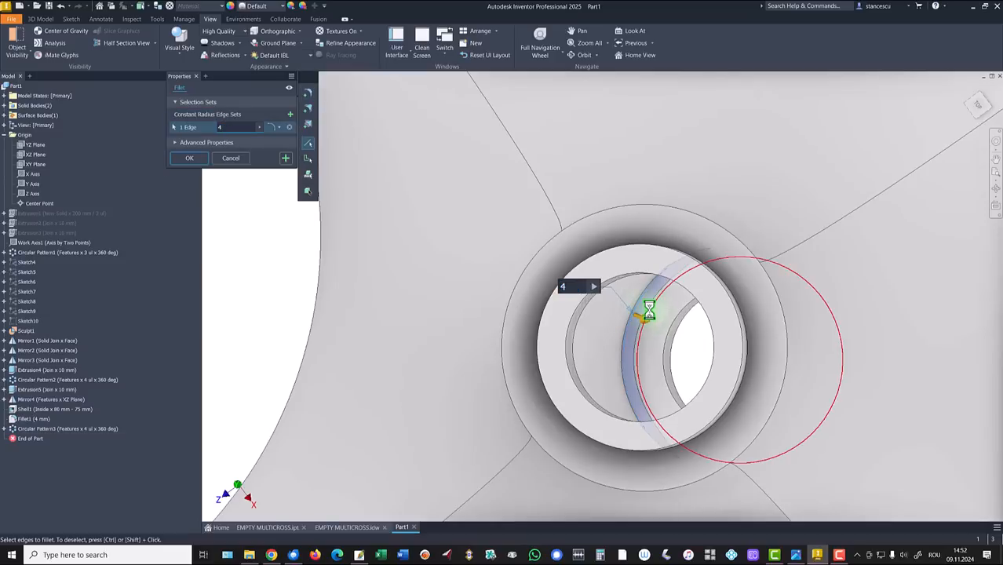
pyautogui.keyDown('shift'); pyautogui.moveTo(656, 329); pyautogui.dragTo(717, 337, button='middle'); pyautogui.keyUp('shift')
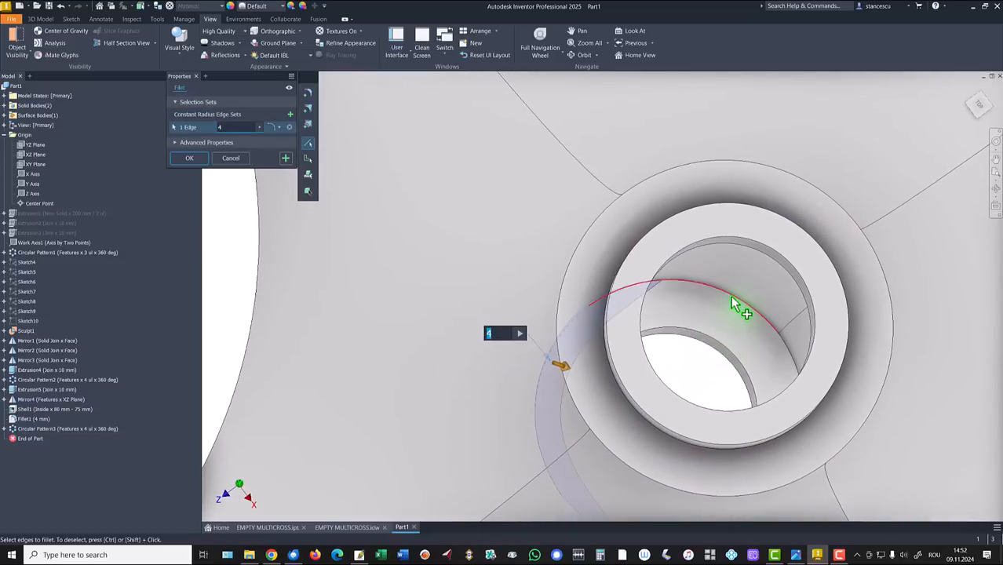
pyautogui.click(732, 305)
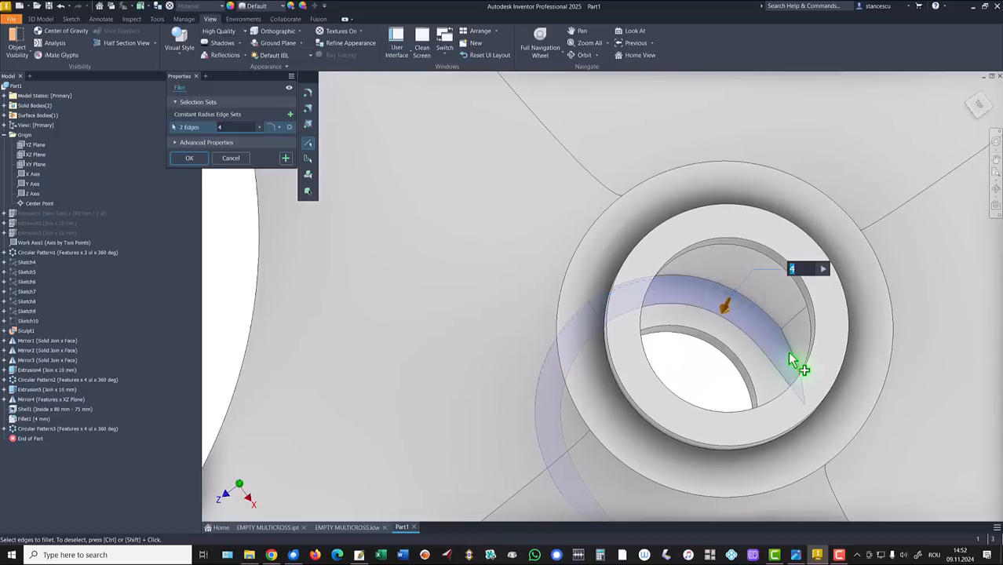
pyautogui.click(786, 357)
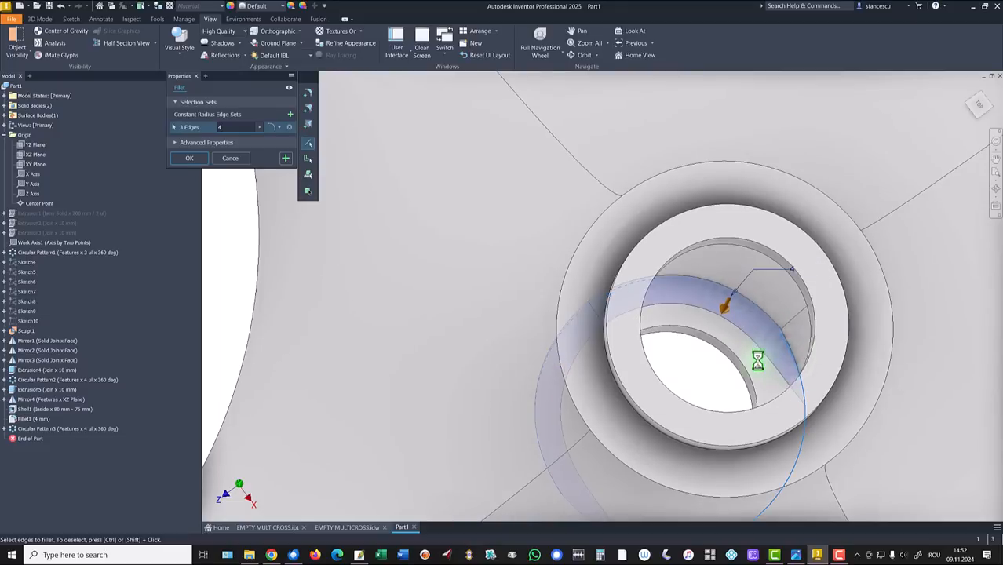
pyautogui.keyDown('shift'); pyautogui.moveTo(761, 354); pyautogui.dragTo(707, 414, button='middle'); pyautogui.keyUp('shift')
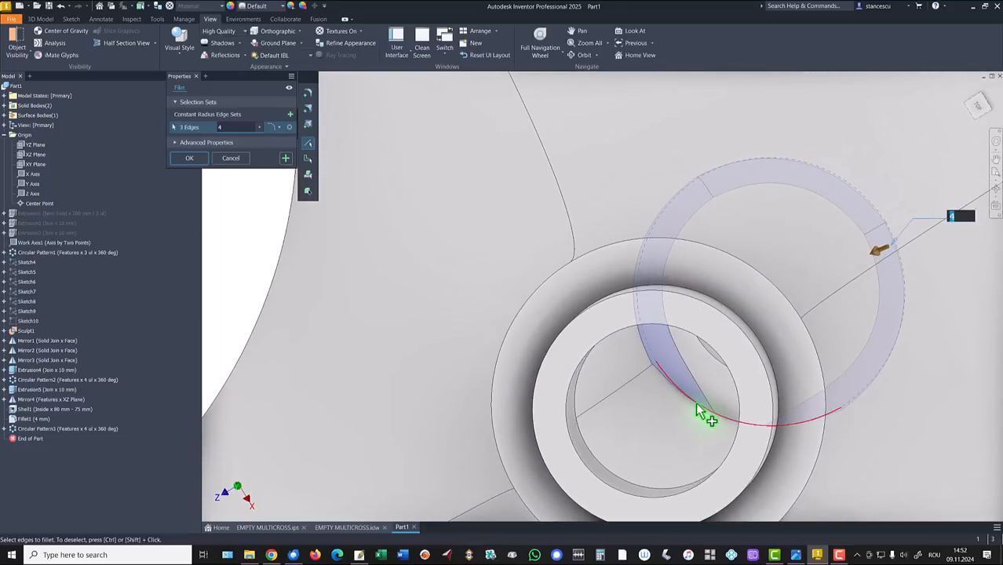
pyautogui.click(707, 416)
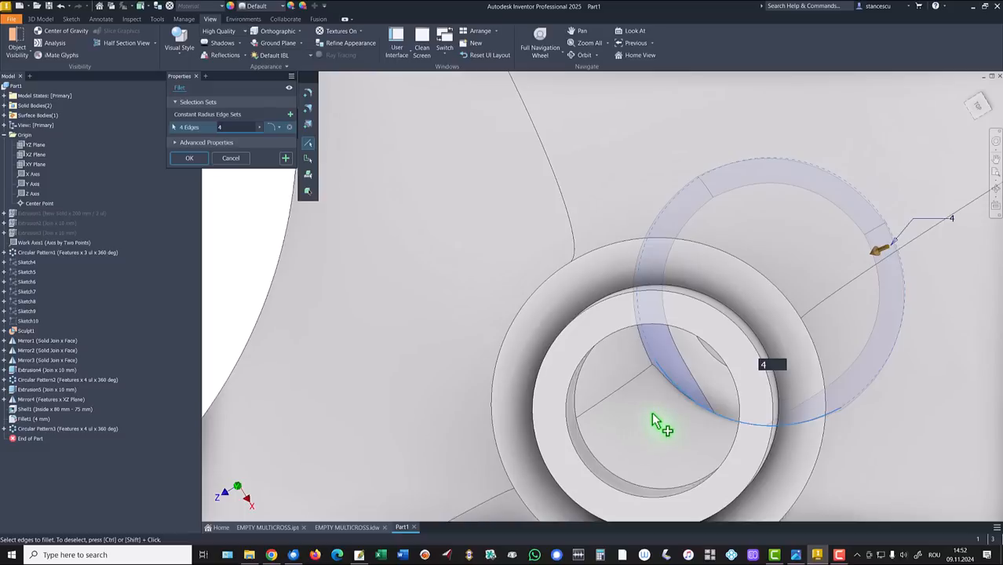
pyautogui.click(197, 158)
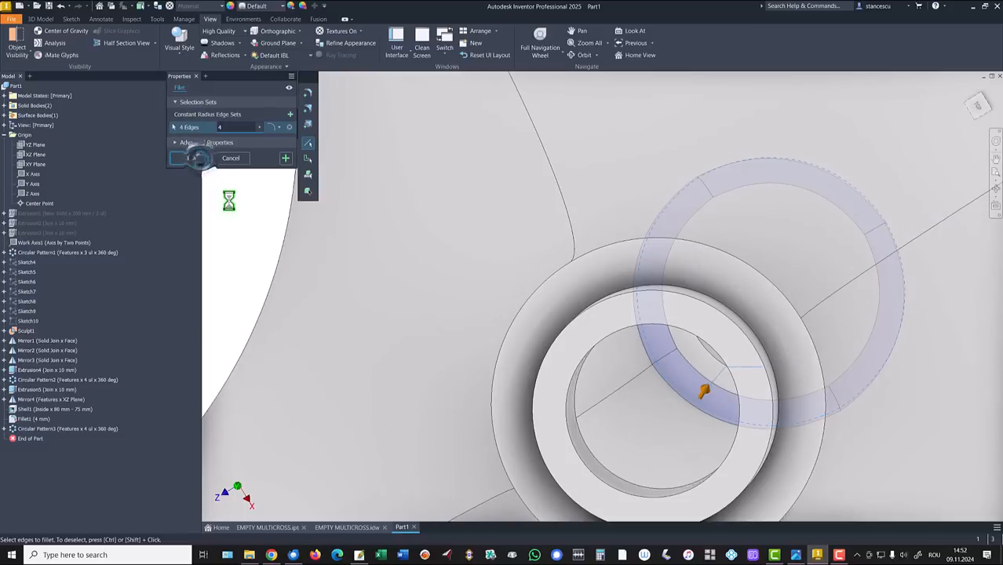
pyautogui.press('F6')
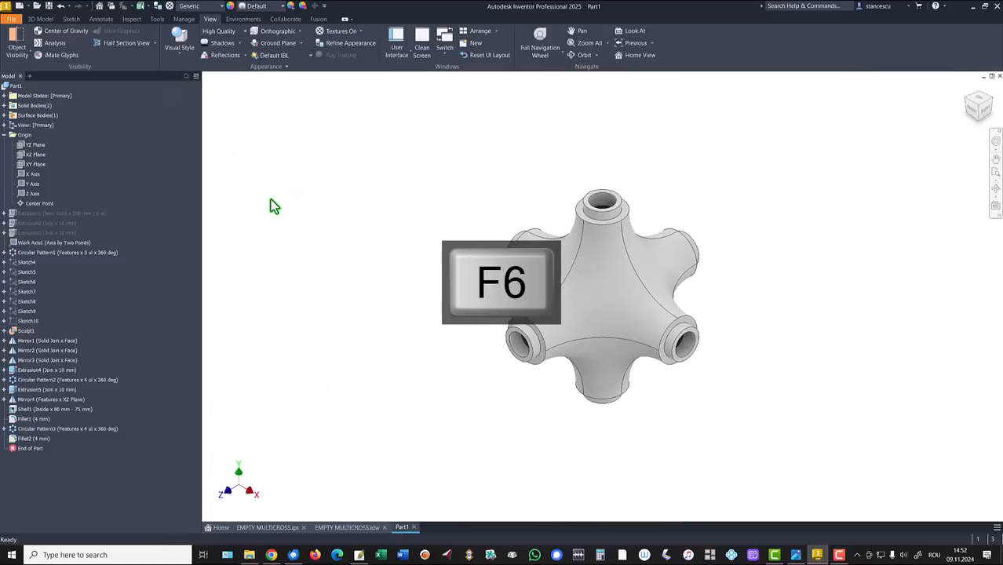
# Step: Mirror Fillet2 across the XZ Plane
pyautogui.click(37, 20)
pyautogui.click(559, 31)
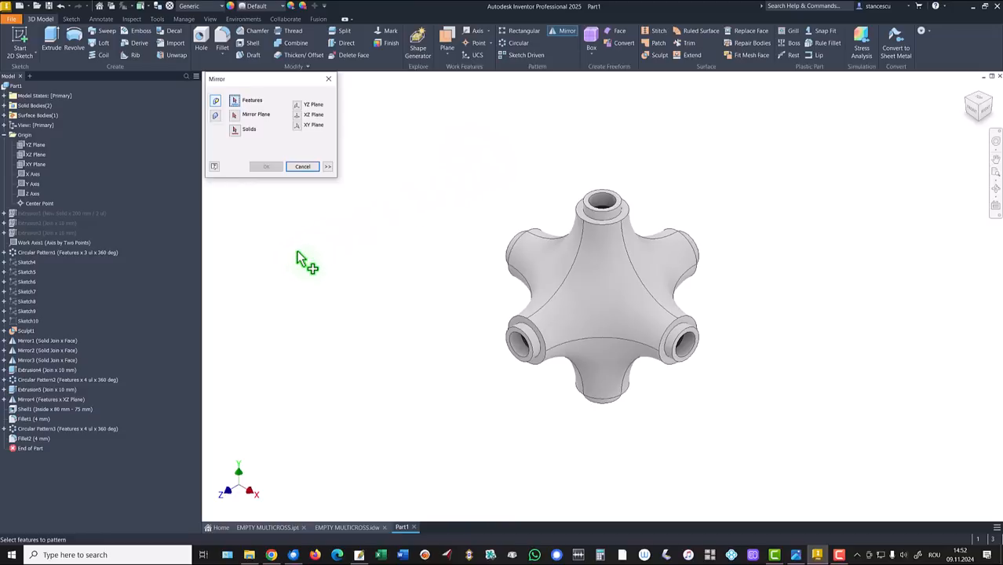
pyautogui.click(16, 439)
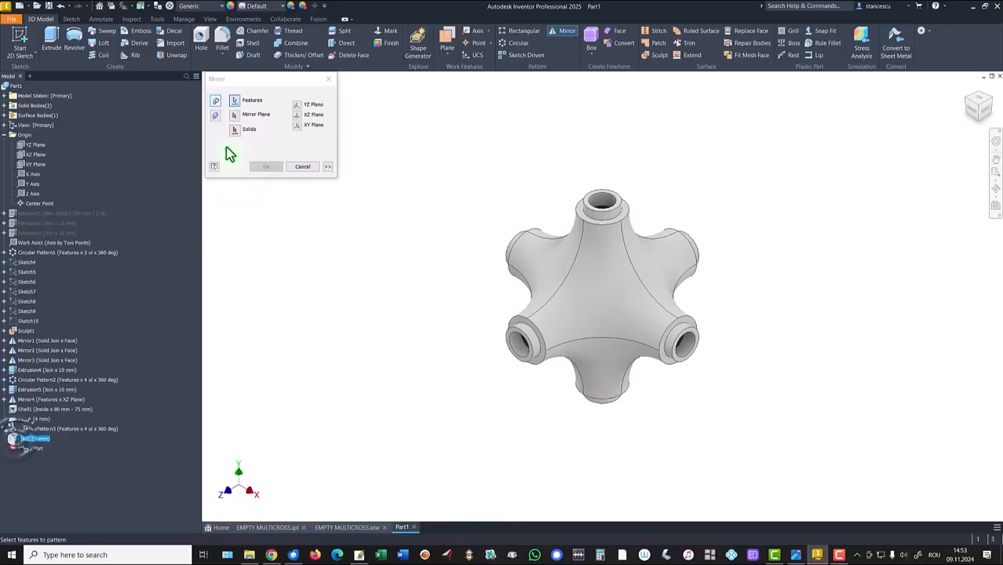
pyautogui.click(235, 115)
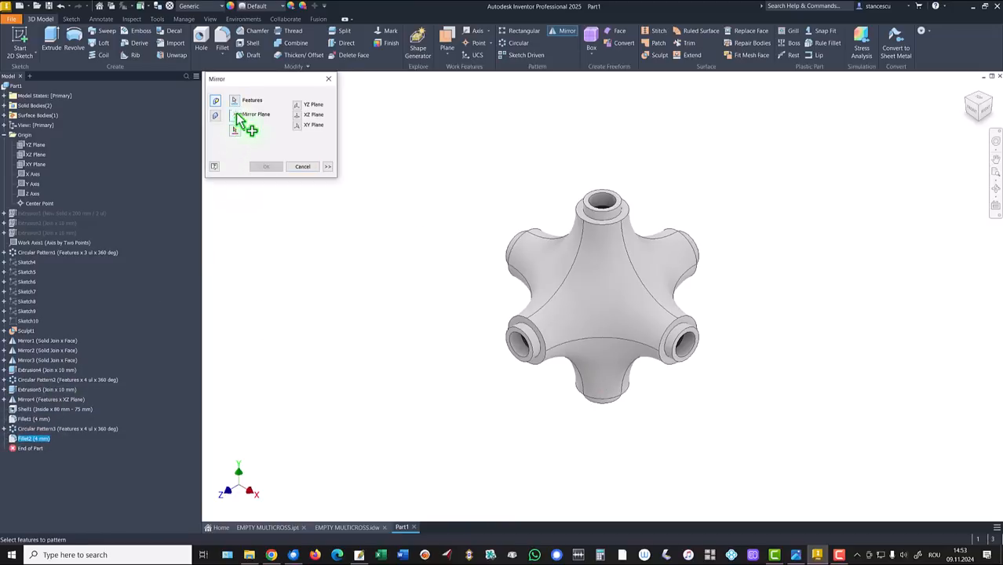
pyautogui.click(36, 155)
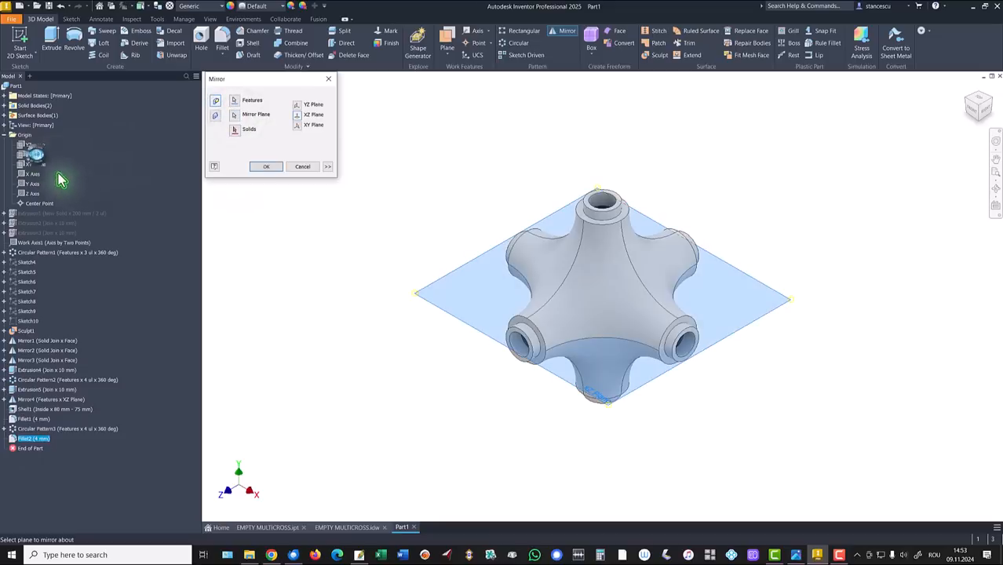
pyautogui.click(267, 168)
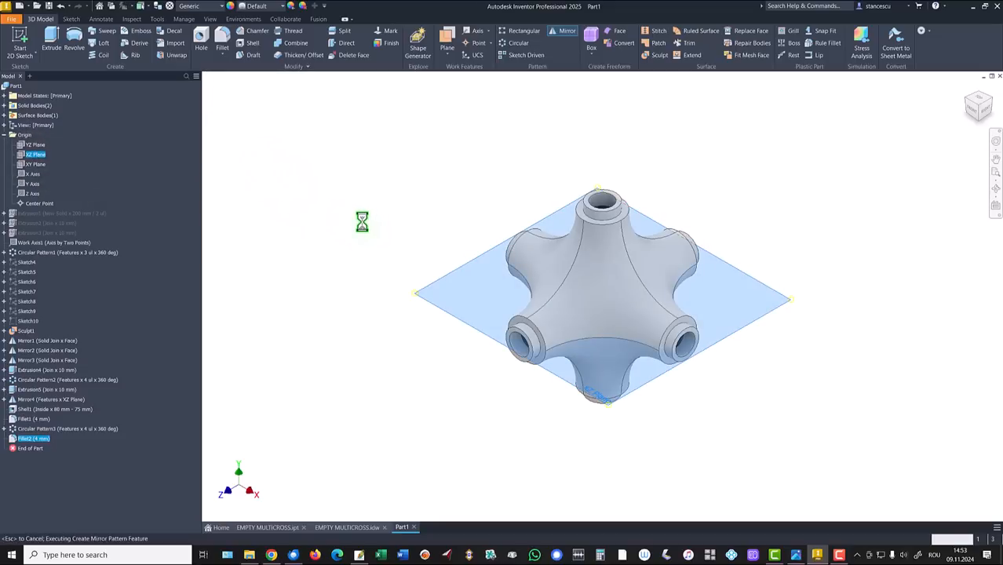
# Step: Update Part1's physical iProperties and copy the volume value 1573596,754 mm^3
pyautogui.press('F6')
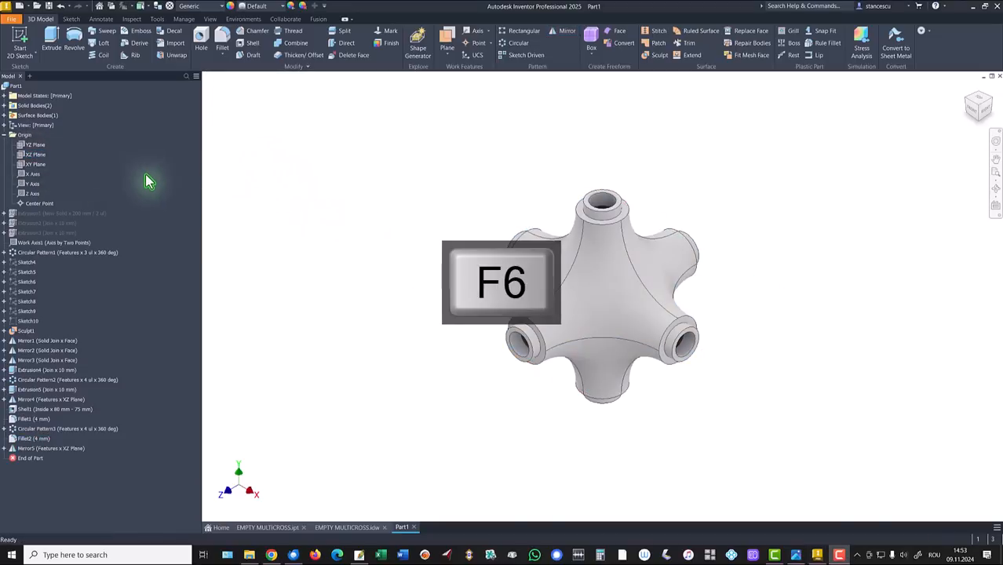
pyautogui.click(5, 135)
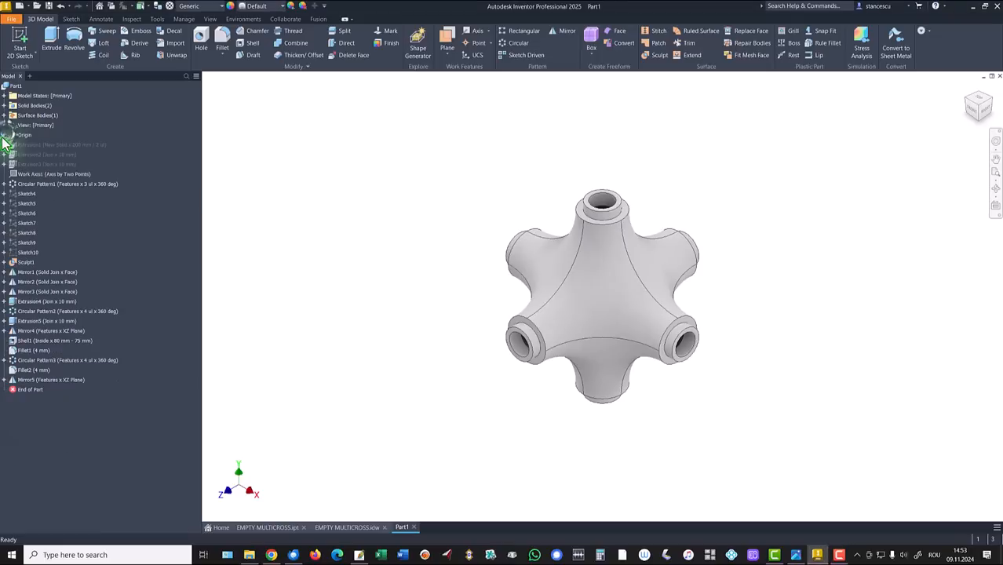
pyautogui.rightClick(16, 87)
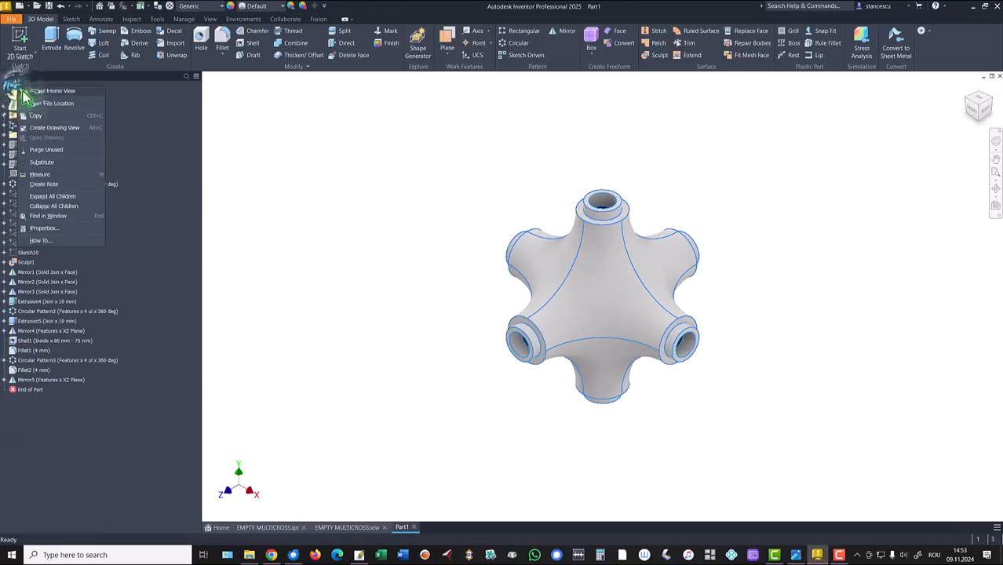
pyautogui.click(47, 226)
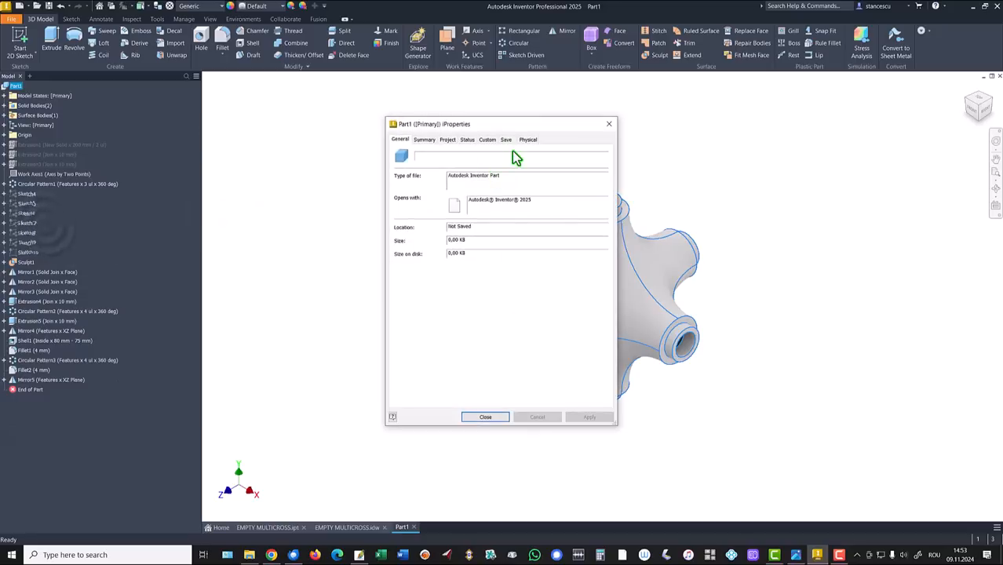
pyautogui.click(583, 162)
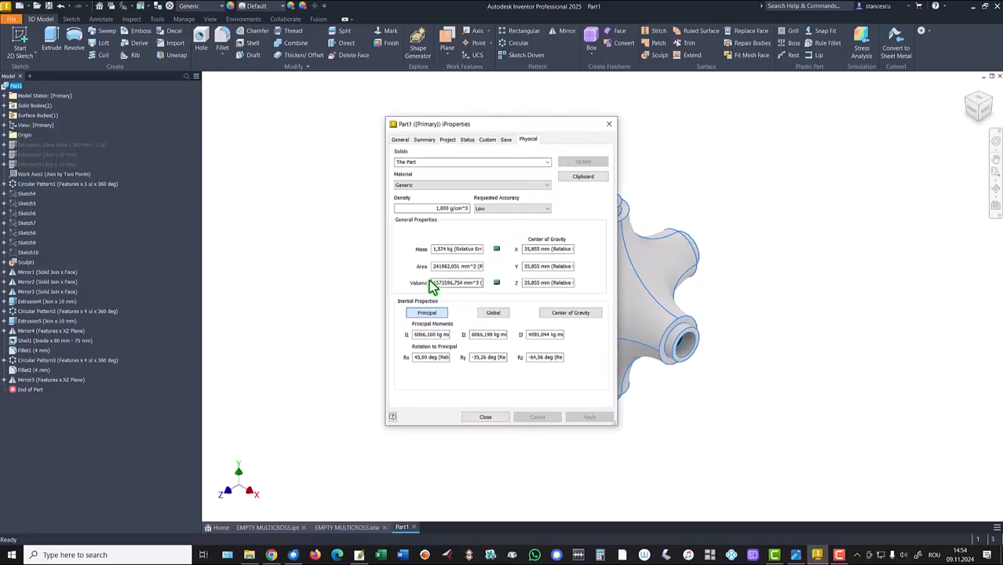
pyautogui.moveTo(432, 283); pyautogui.dragTo(477, 289)
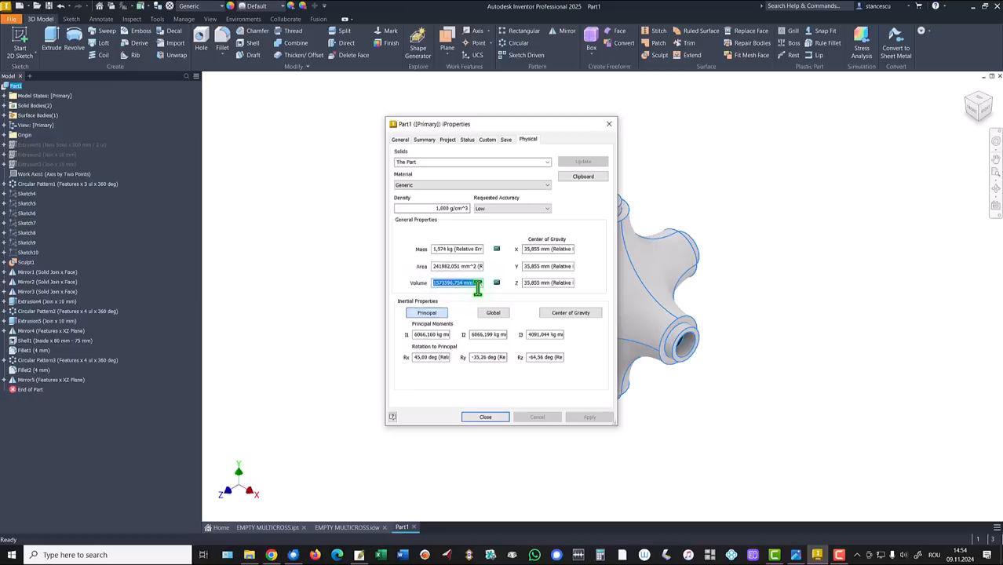
pyautogui.hotkey('ctrl', 'c')
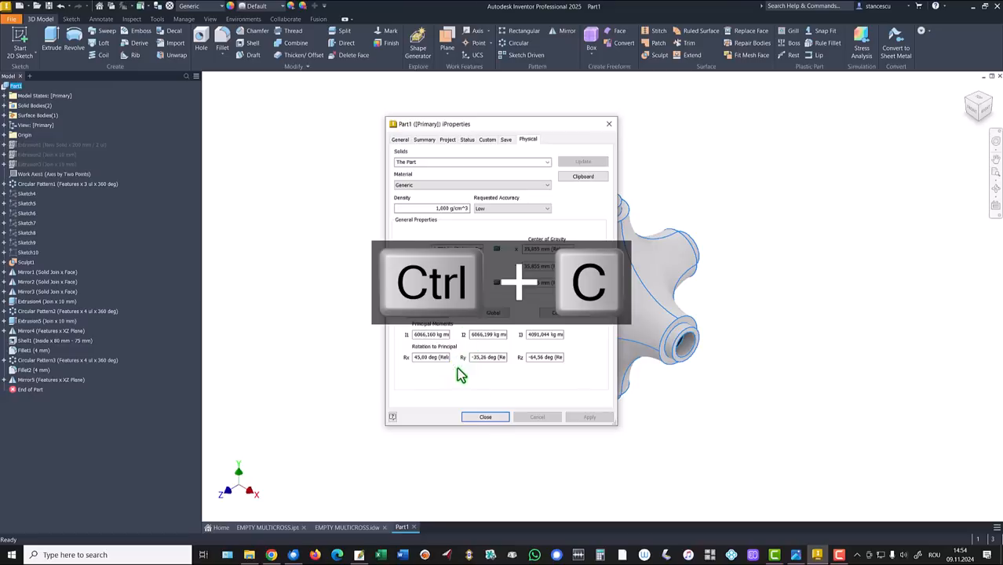
pyautogui.click(500, 416)
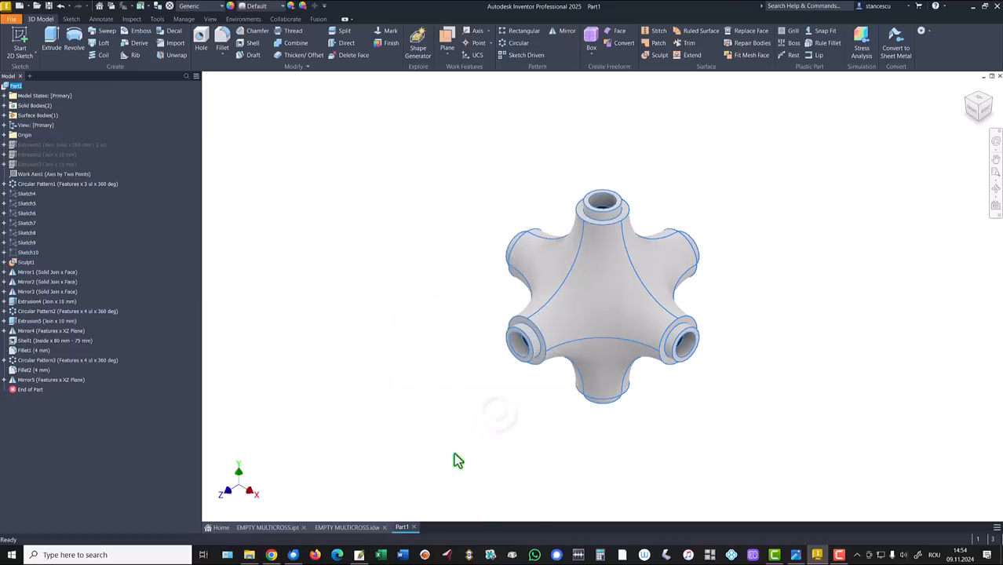
# Step: In the EMPTY MULTICROSS drawing, paste the new volume onto a new line of the volume note
pyautogui.click(370, 531)
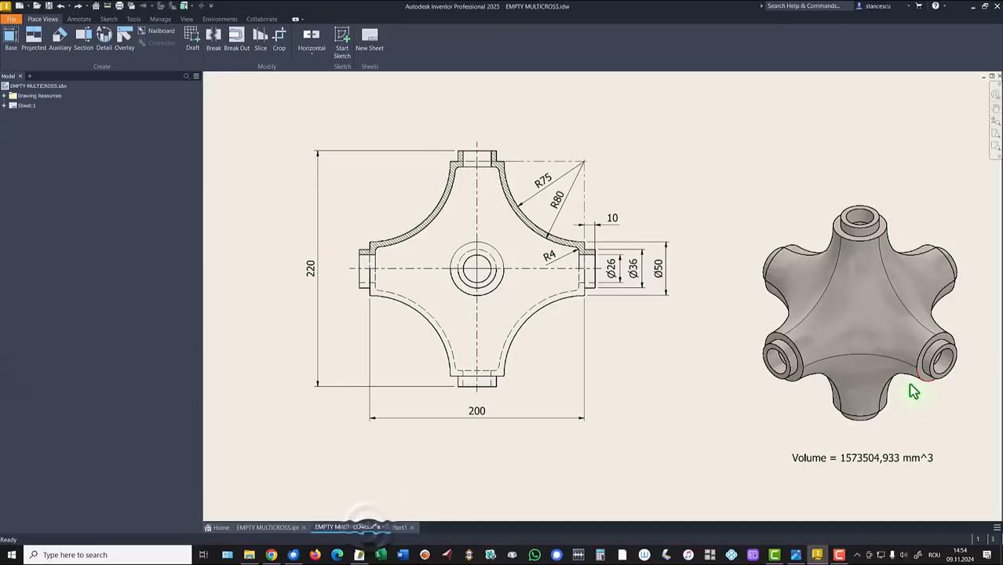
pyautogui.doubleClick(855, 456)
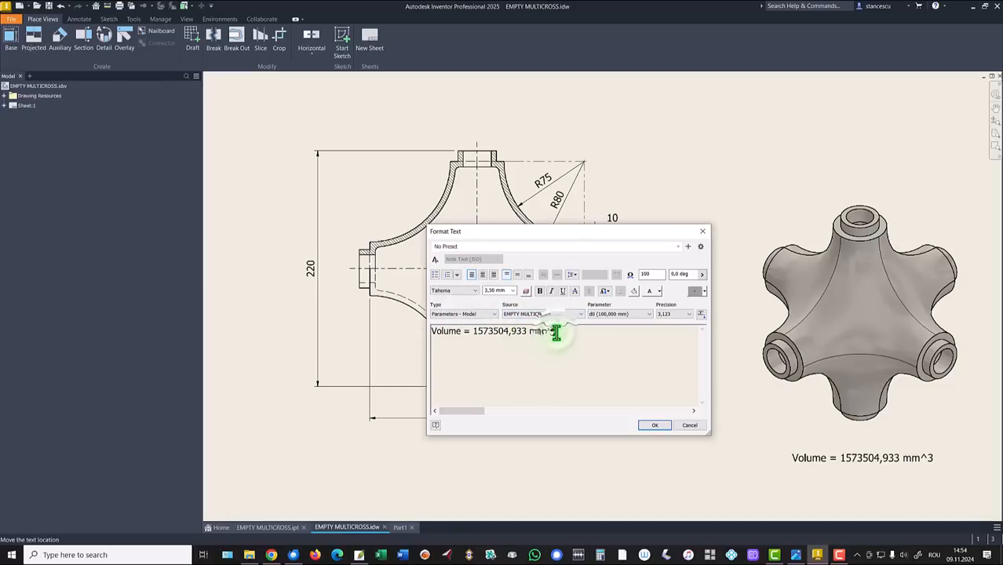
pyautogui.press('Return')
pyautogui.hotkey('ctrl', 'v')
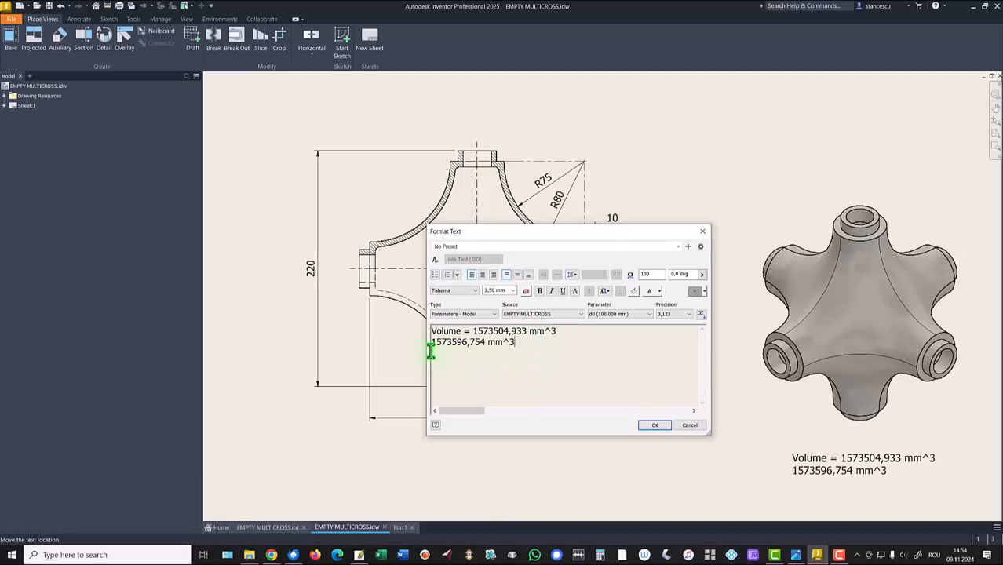
# Step: Replace the old value so the note reads Volume = 1573596,754 mm^3, then return to Part1
pyautogui.press('Home')
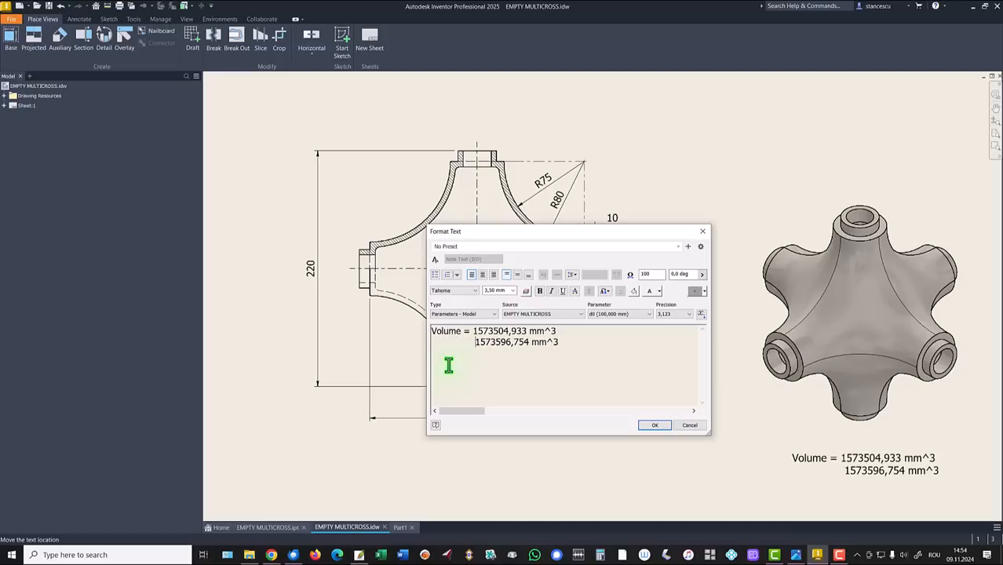
pyautogui.press('BackSpace')
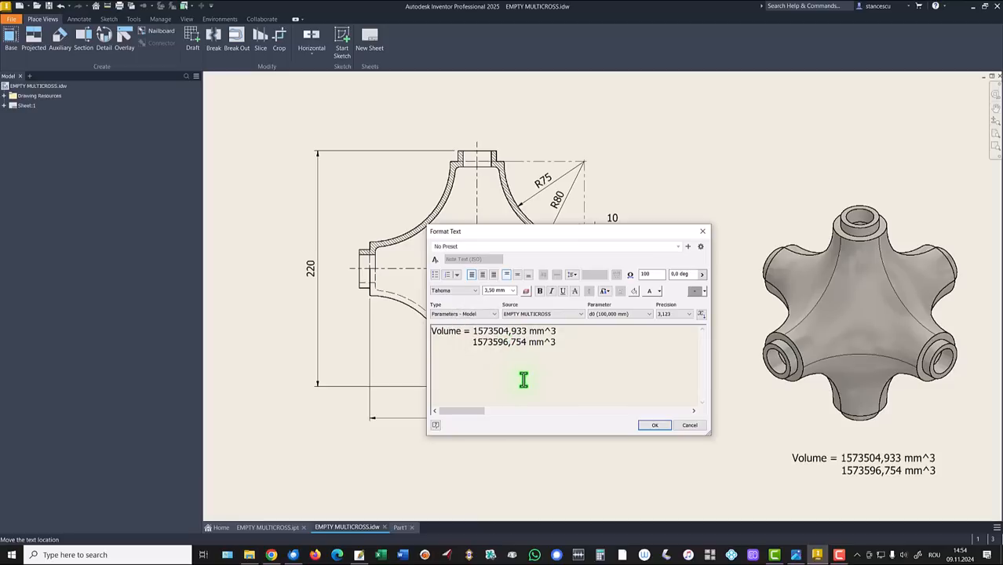
pyautogui.hotkey('shift', 'End')
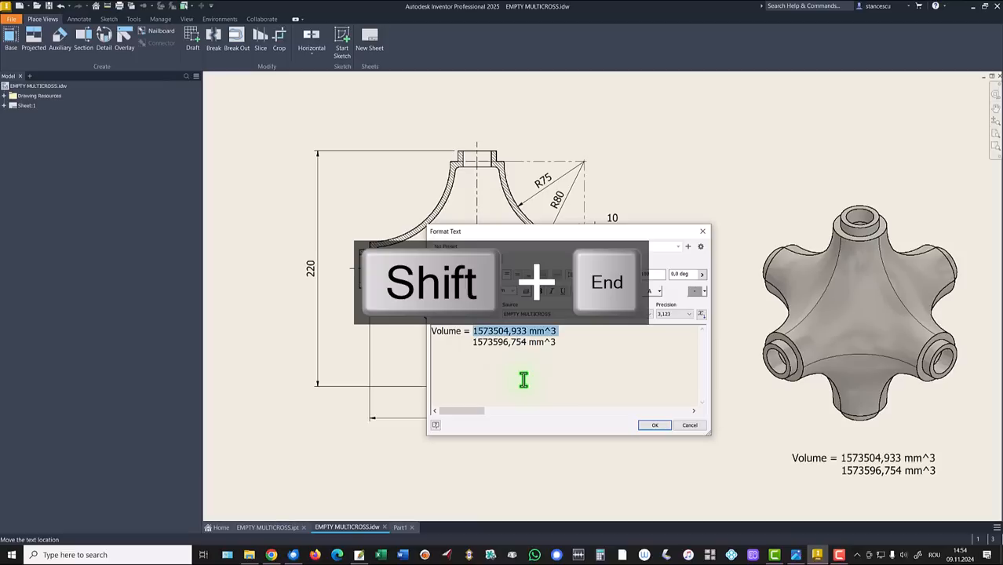
pyautogui.press('Delete')
pyautogui.press('Delete')
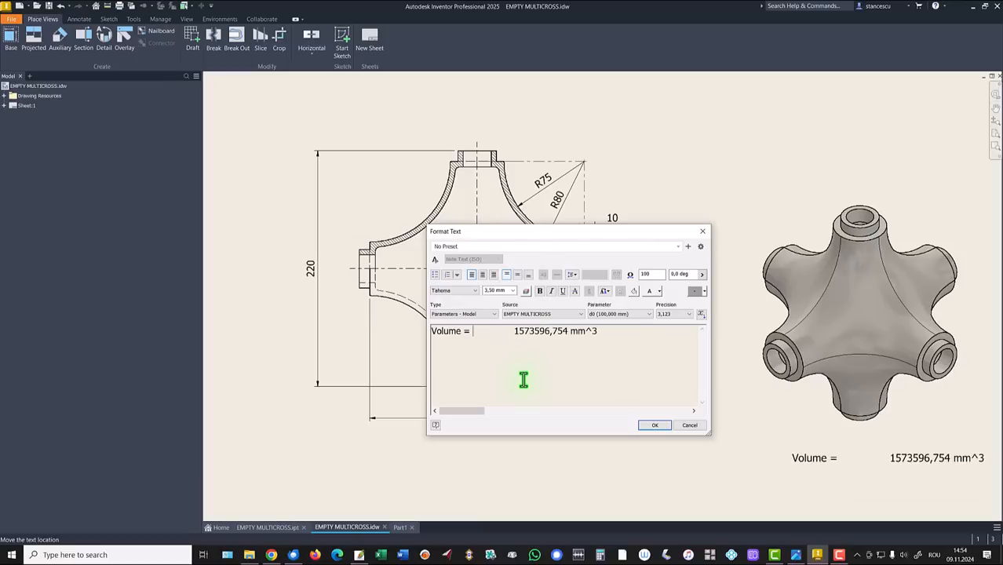
pyautogui.hotkey('ctrl', 'shift', 'Right')
pyautogui.press('Delete')
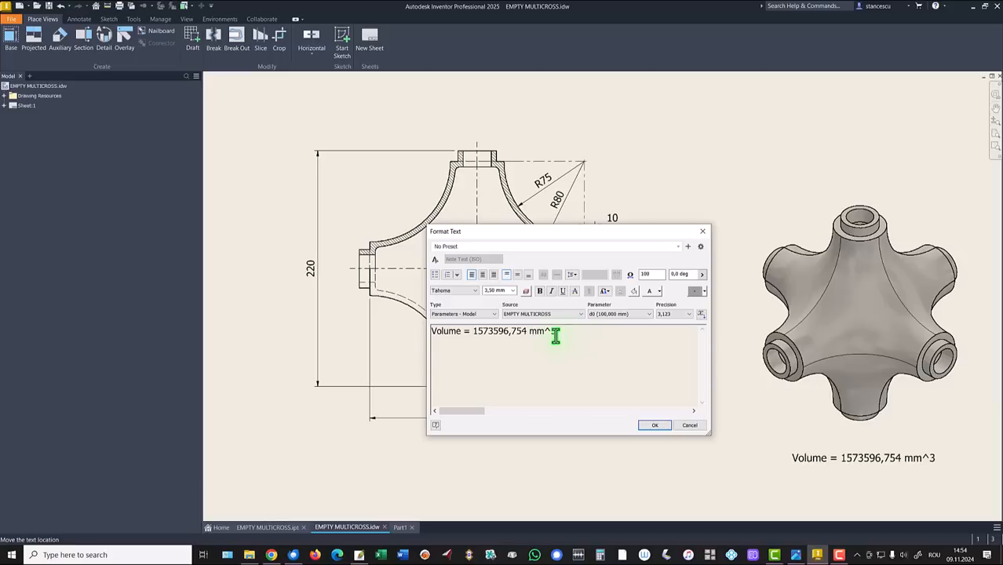
pyautogui.click(651, 426)
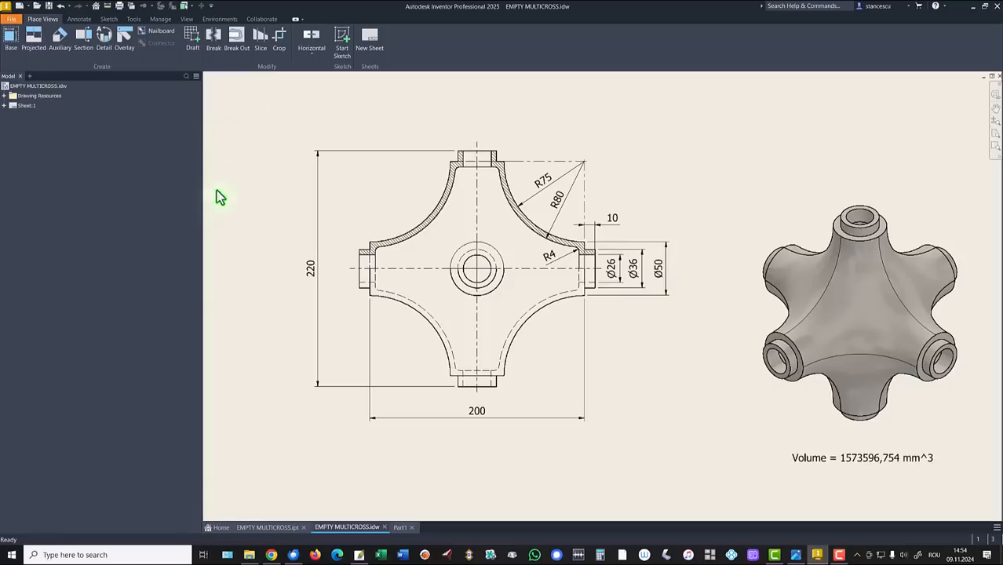
pyautogui.click(401, 528)
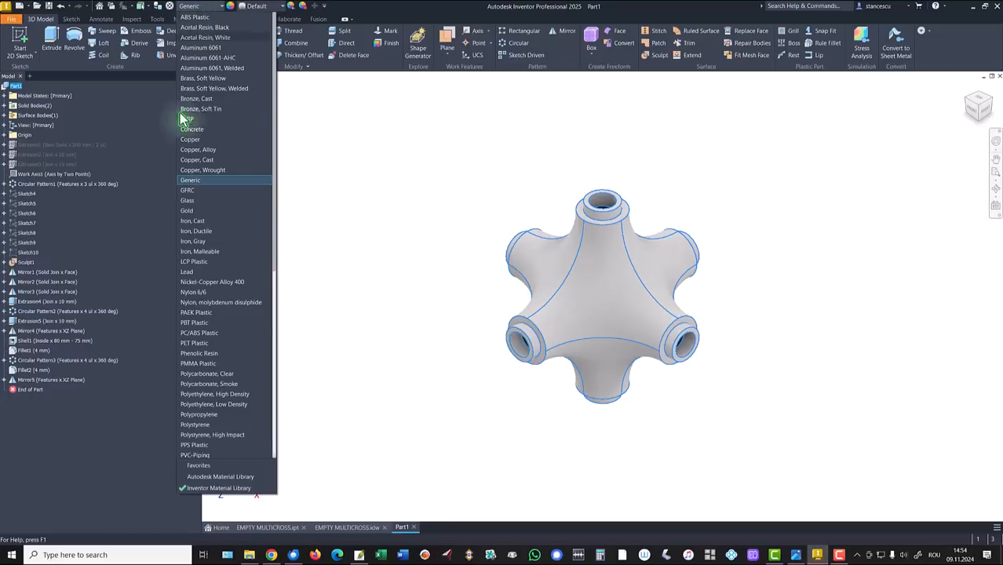
# Step: Set the part material to Steel, Cast and its appearance to Steel - Cast
pyautogui.scroll(-7, 196, 332)
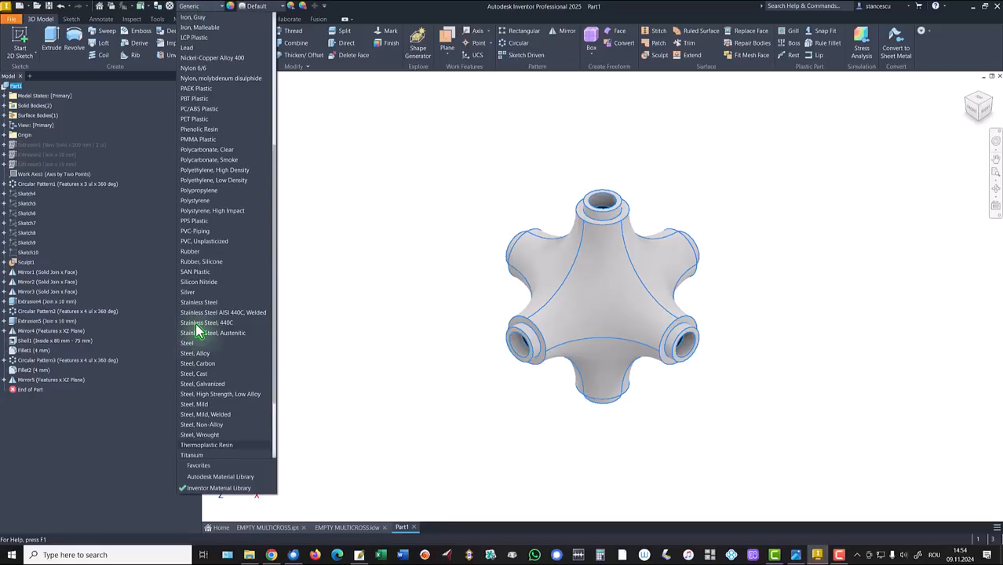
pyautogui.click(198, 375)
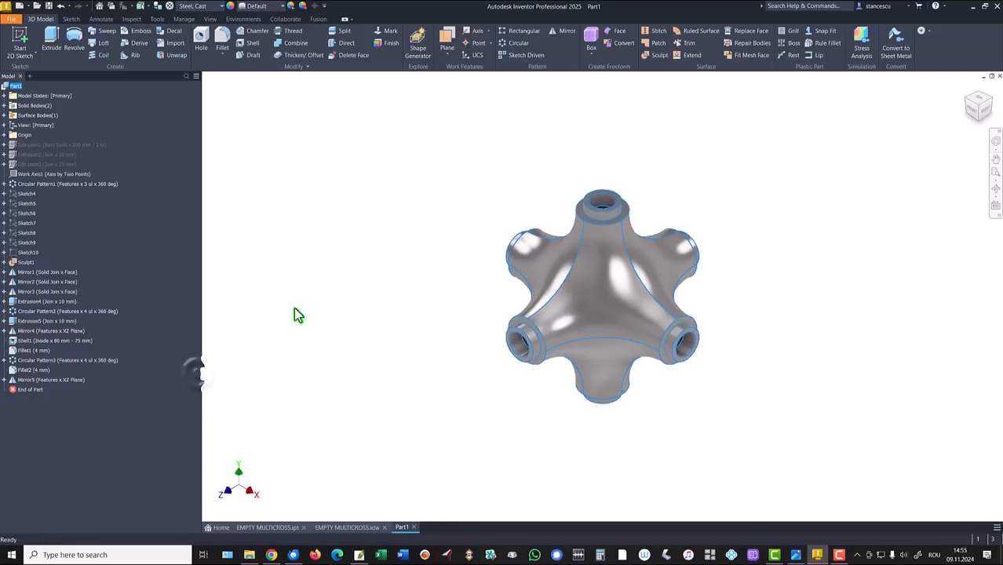
pyautogui.click(262, 11)
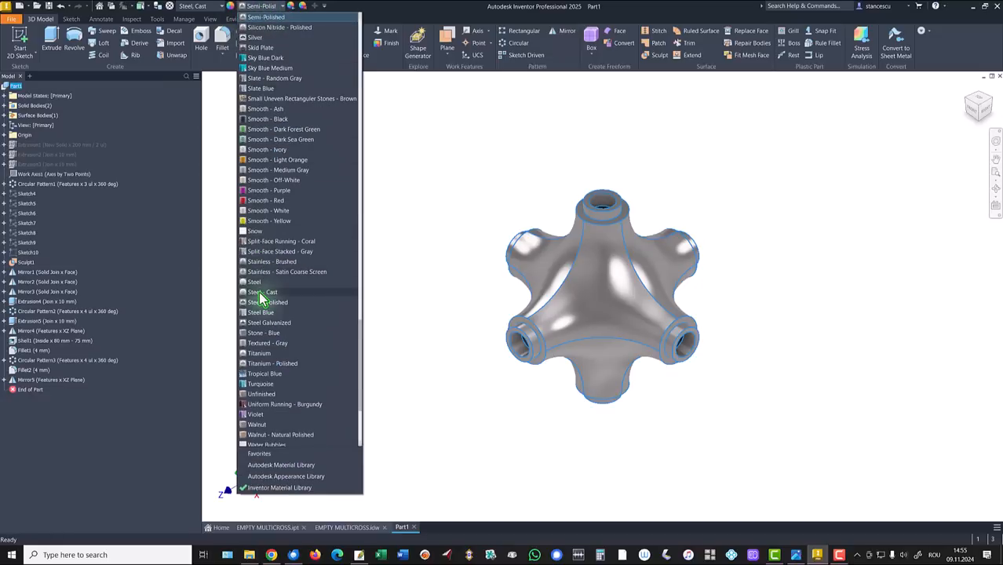
pyautogui.click(260, 292)
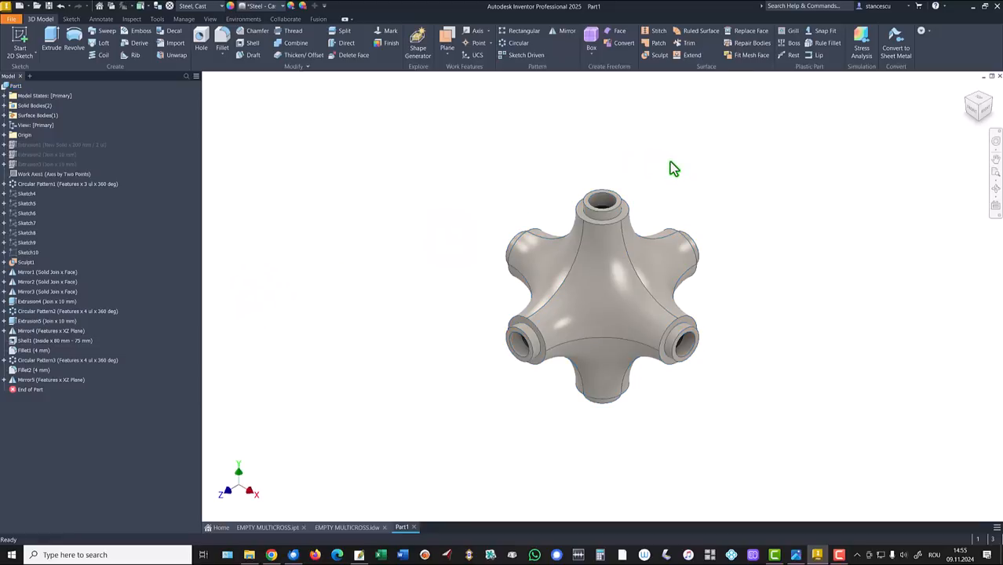
pyautogui.scroll(-5, 690, 183)
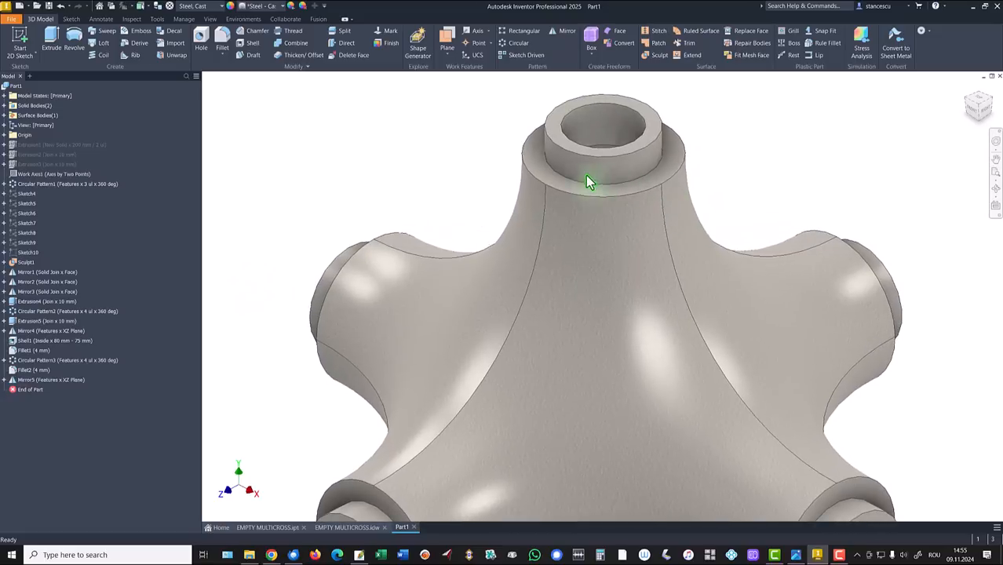
# Step: Select the cylindrical and ring faces of the top, left and front stubs
pyautogui.scroll(-5, 586, 176)
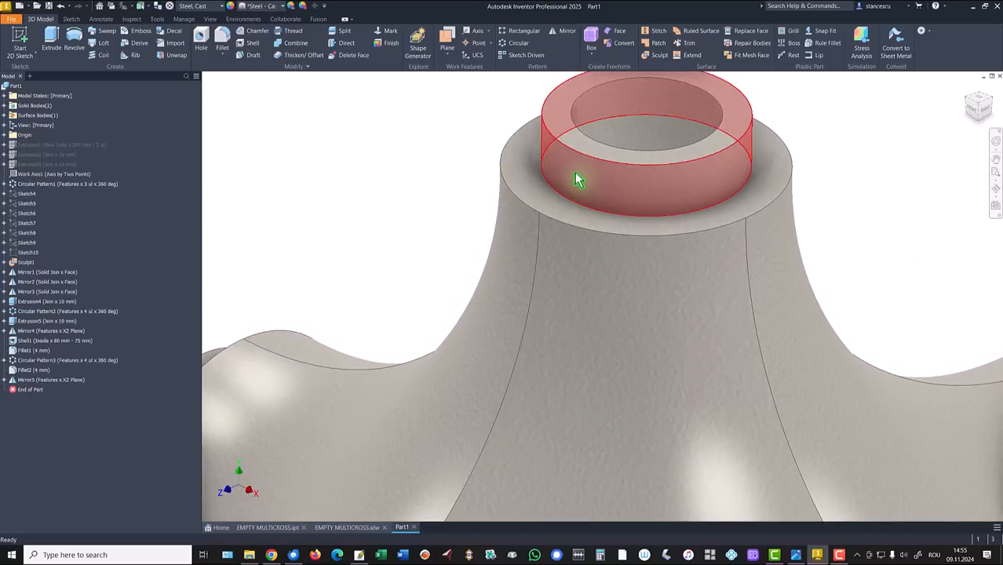
pyautogui.click(576, 177)
pyautogui.keyDown('ctrl'); pyautogui.click(538, 188); pyautogui.keyUp('ctrl')
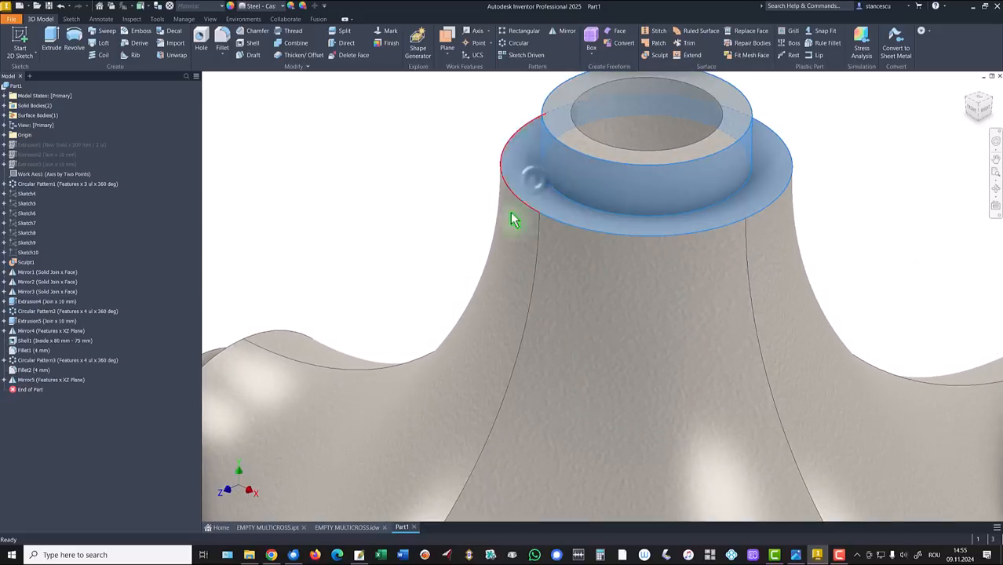
pyautogui.scroll(6, 398, 237)
pyautogui.keyDown('shift'); pyautogui.moveTo(413, 235); pyautogui.dragTo(409, 307, button='middle'); pyautogui.keyUp('shift')
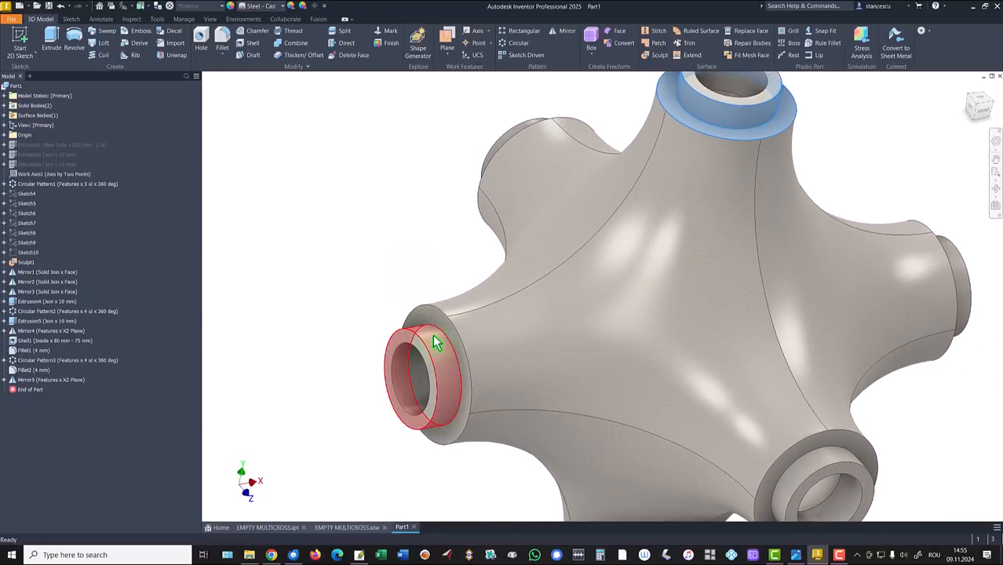
pyautogui.keyDown('ctrl'); pyautogui.click(432, 332); pyautogui.keyUp('ctrl')
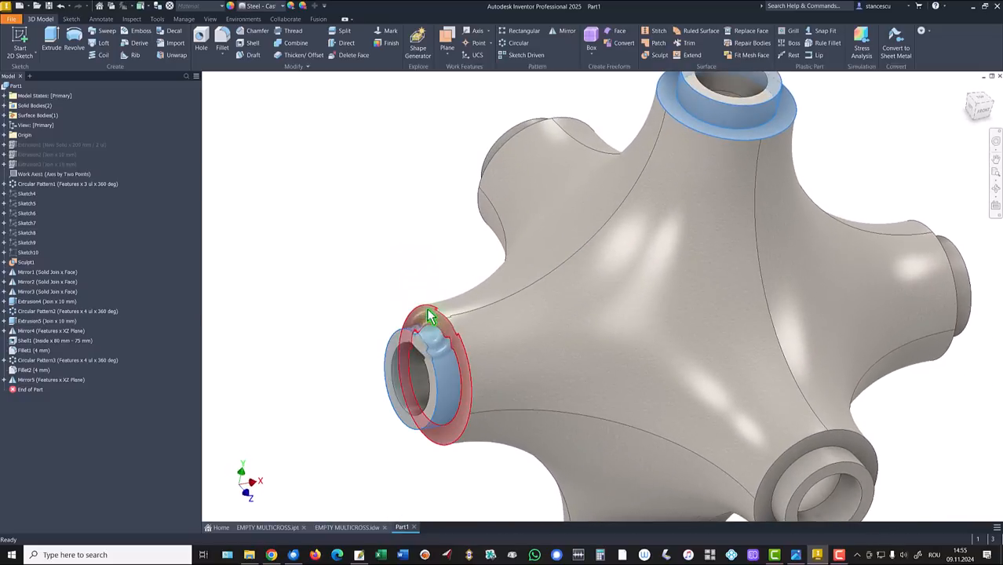
pyautogui.keyDown('ctrl'); pyautogui.click(426, 313); pyautogui.keyUp('ctrl')
pyautogui.keyDown('shift'); pyautogui.moveTo(376, 206); pyautogui.dragTo(850, 168, button='middle'); pyautogui.keyUp('shift')
pyautogui.scroll(3, 852, 170)
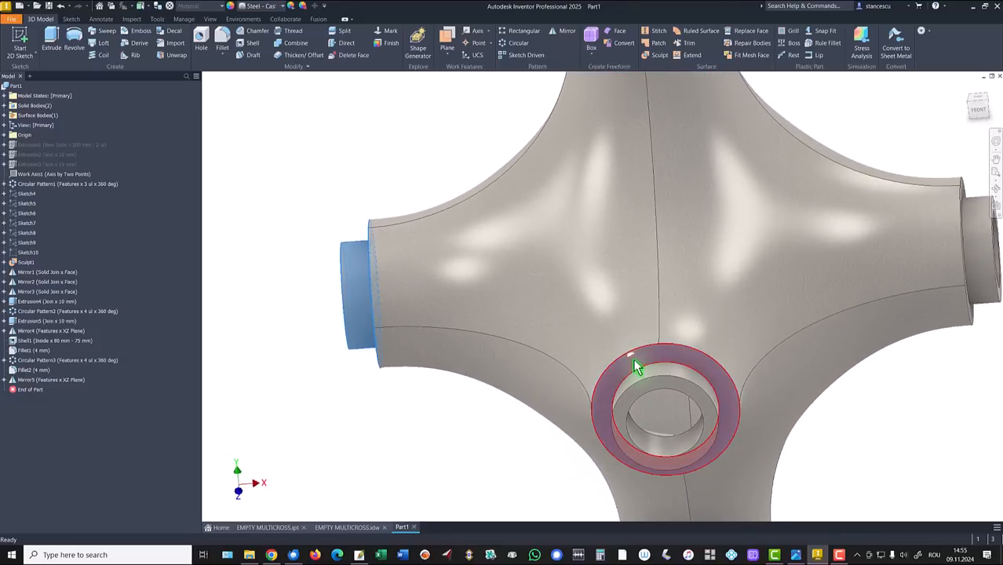
pyautogui.keyDown('ctrl'); pyautogui.click(635, 366); pyautogui.keyUp('ctrl')
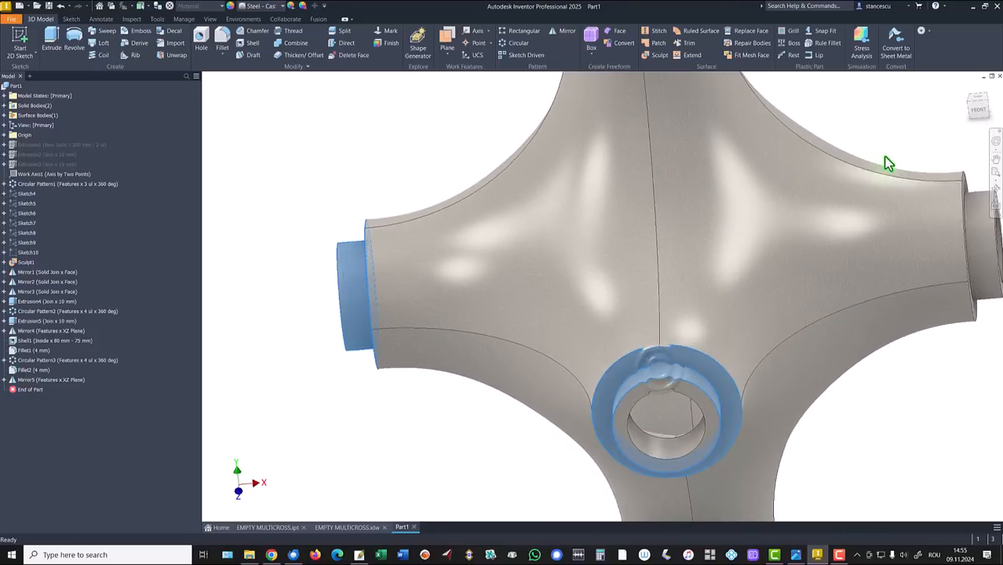
# Step: Add the right, bottom and last stubs' faces and give them the Steel - Polished appearance
pyautogui.scroll(-1, 887, 159)
pyautogui.keyDown('shift'); pyautogui.moveTo(931, 176); pyautogui.dragTo(902, 251, button='middle'); pyautogui.keyUp('shift')
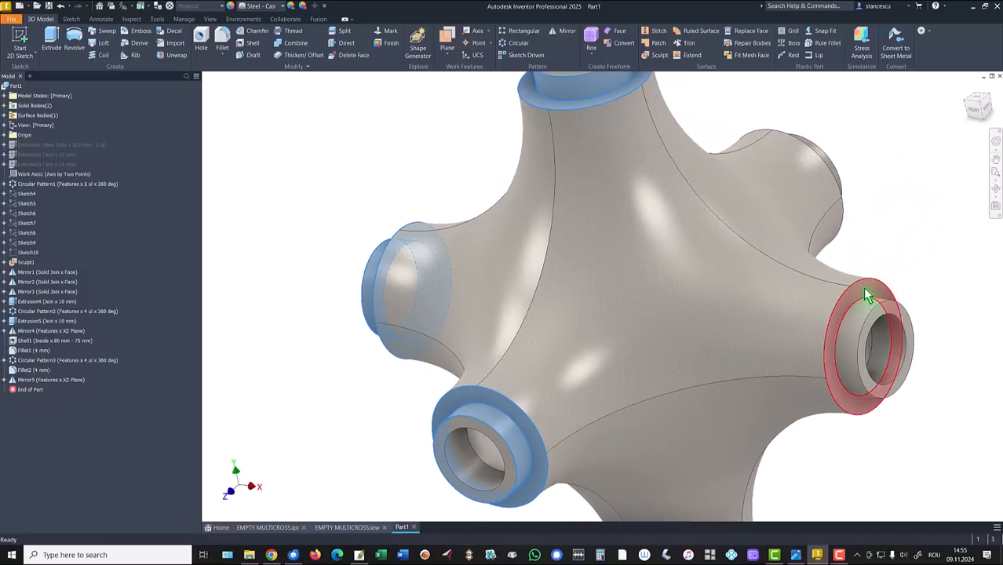
pyautogui.keyDown('ctrl'); pyautogui.click(849, 337); pyautogui.keyUp('ctrl')
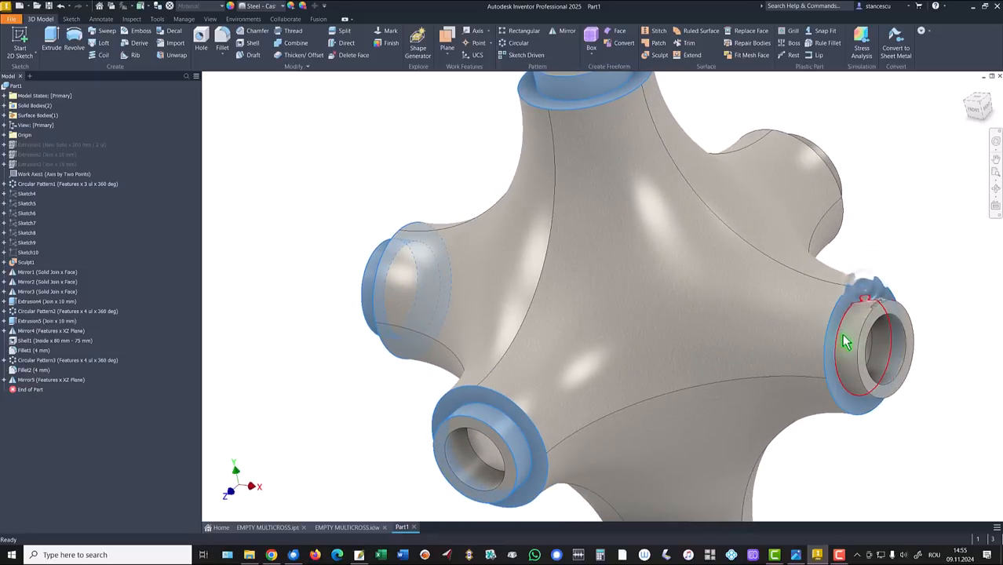
pyautogui.scroll(-1, 912, 157)
pyautogui.keyDown('shift'); pyautogui.moveTo(912, 157); pyautogui.dragTo(813, 365, button='middle'); pyautogui.keyUp('shift')
pyautogui.scroll(4, 794, 385)
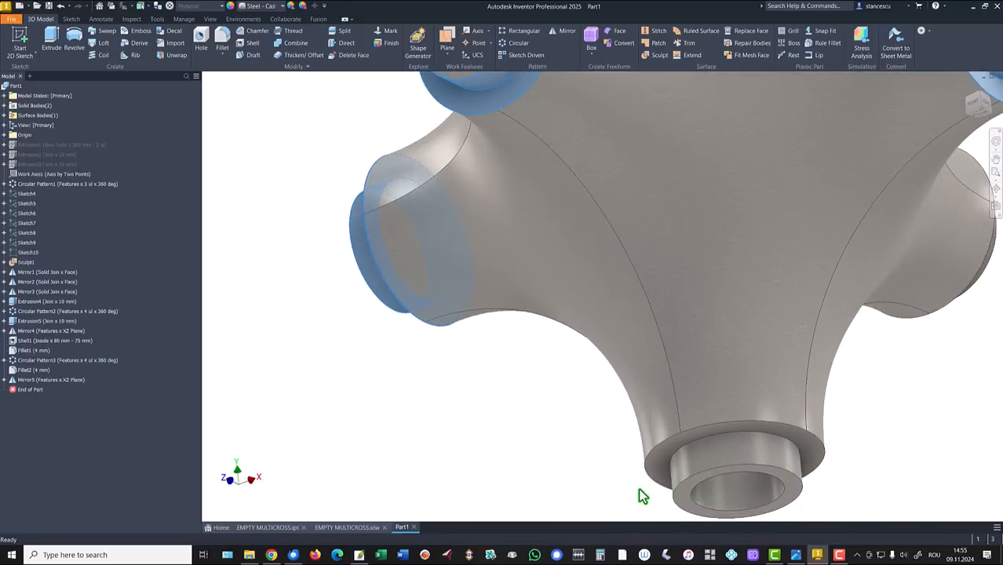
pyautogui.keyDown('ctrl'); pyautogui.click(658, 475); pyautogui.keyUp('ctrl')
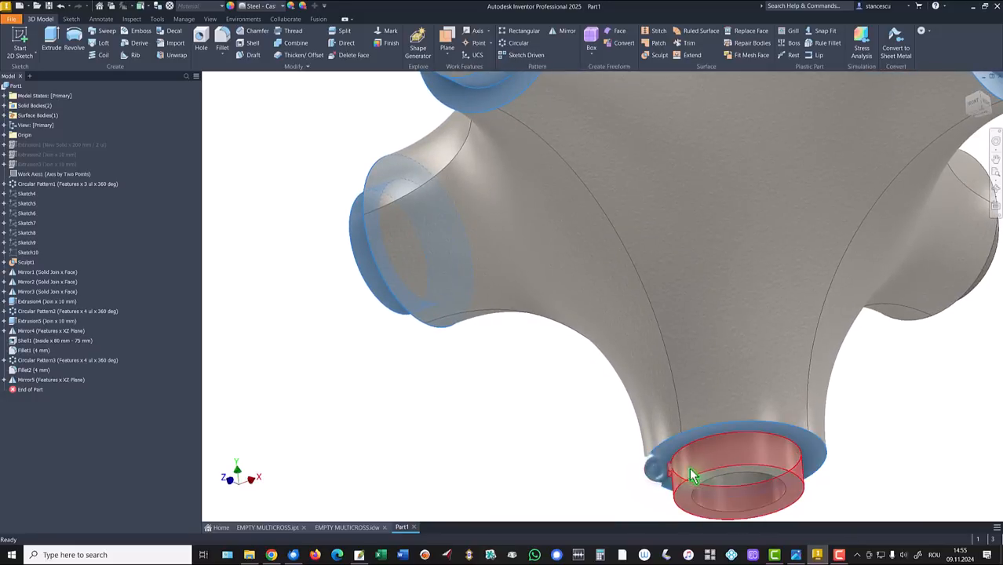
pyautogui.keyDown('shift'); pyautogui.moveTo(894, 431); pyautogui.dragTo(916, 291, button='middle'); pyautogui.keyUp('shift')
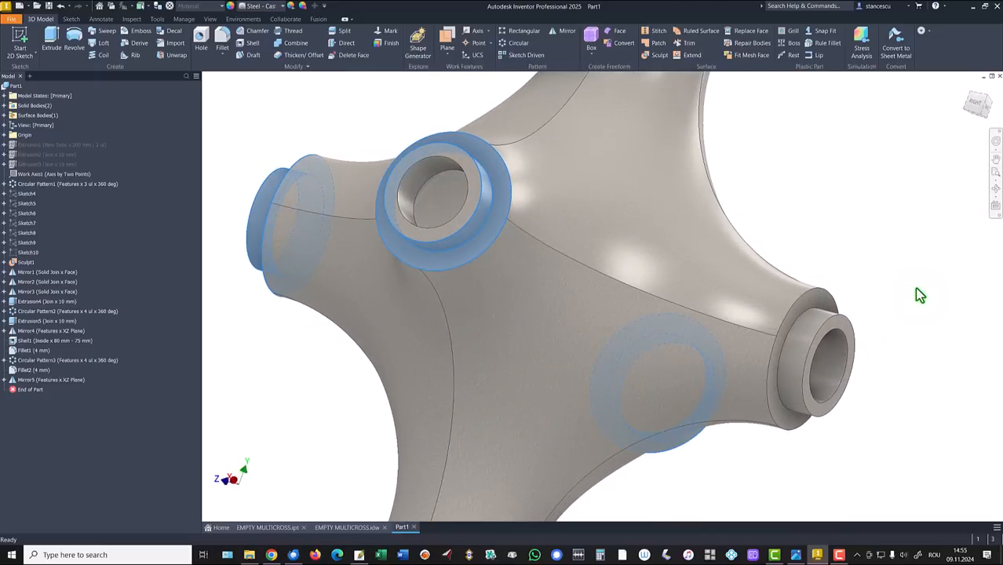
pyautogui.click(818, 306)
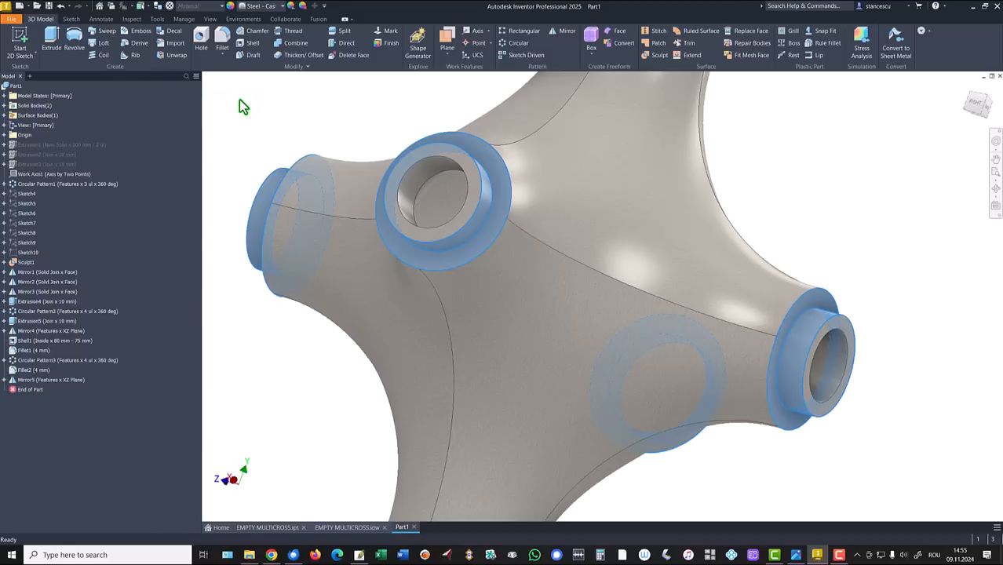
pyautogui.click(268, 12)
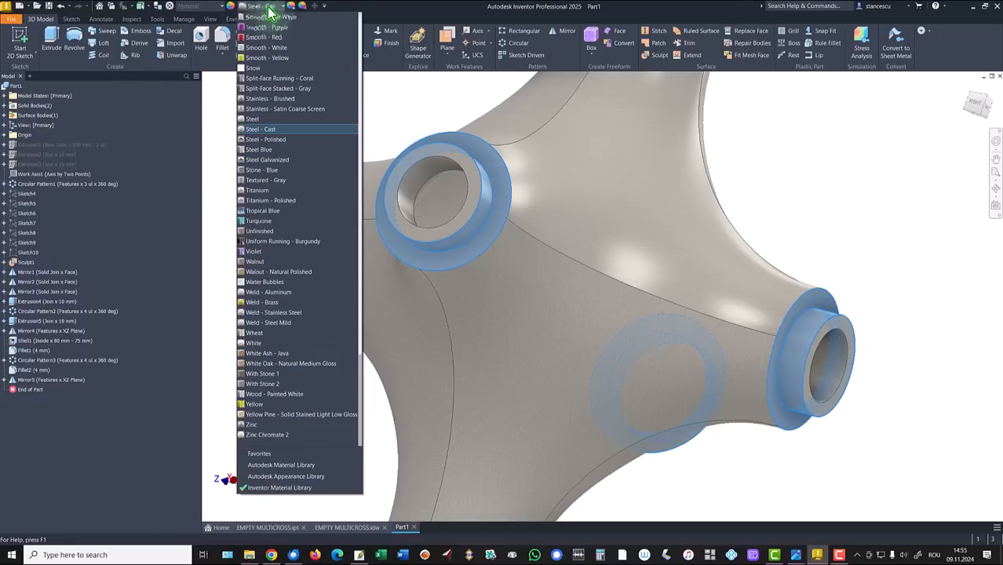
pyautogui.click(276, 133)
pyautogui.press('F6')
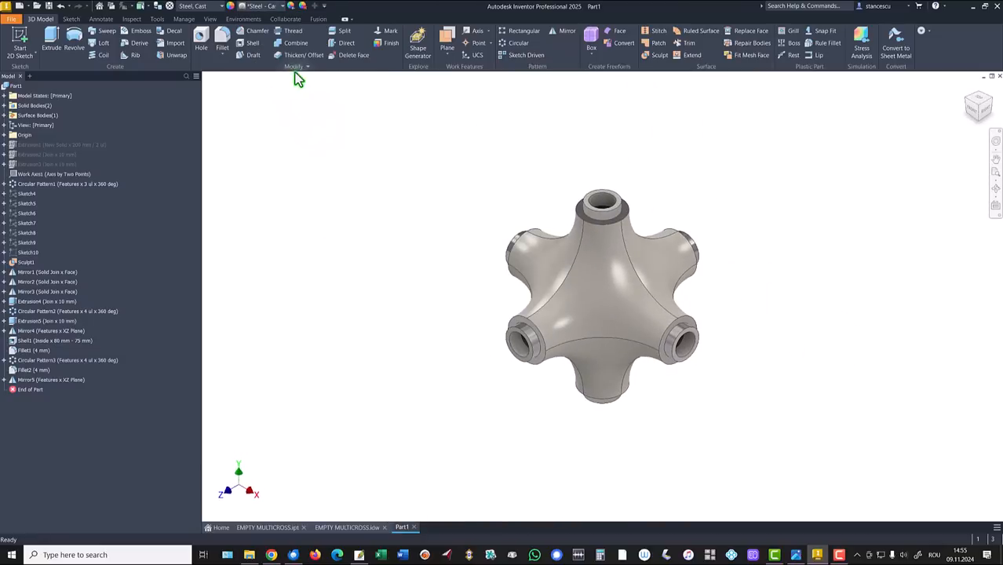
# Step: Switch the visual style to Shaded and the lighting style to Default Lights
pyautogui.click(210, 19)
pyautogui.click(178, 40)
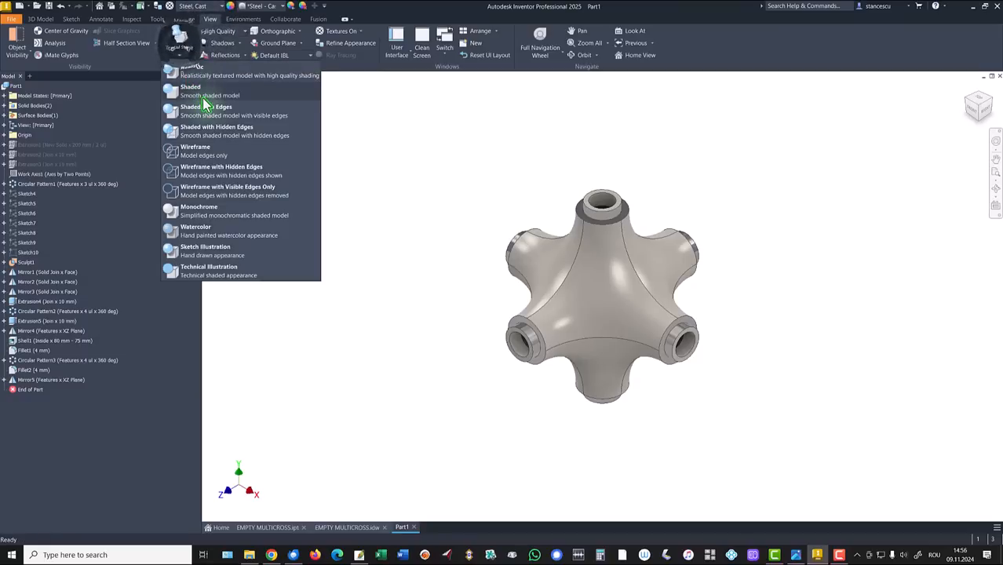
pyautogui.click(200, 91)
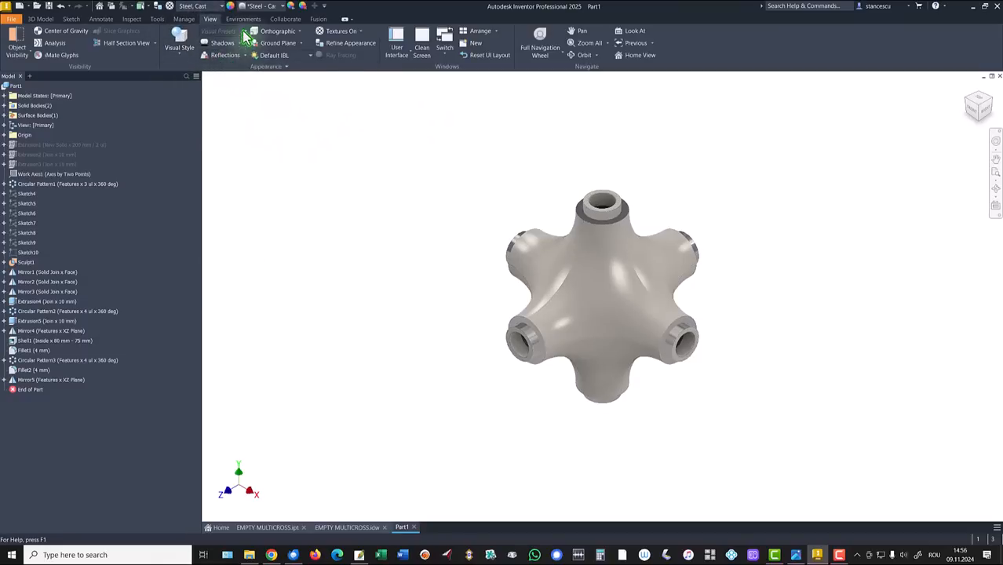
pyautogui.click(309, 56)
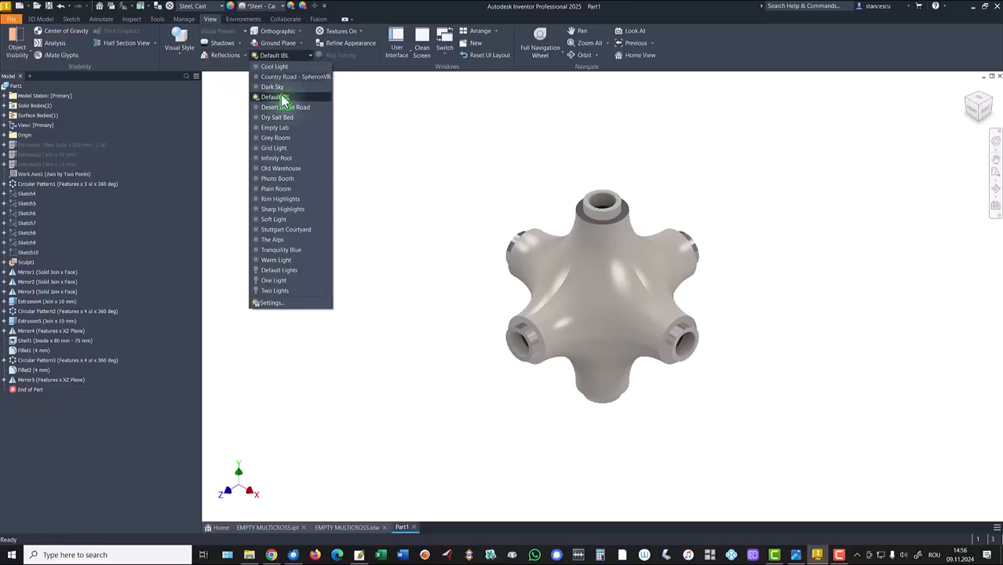
pyautogui.click(281, 271)
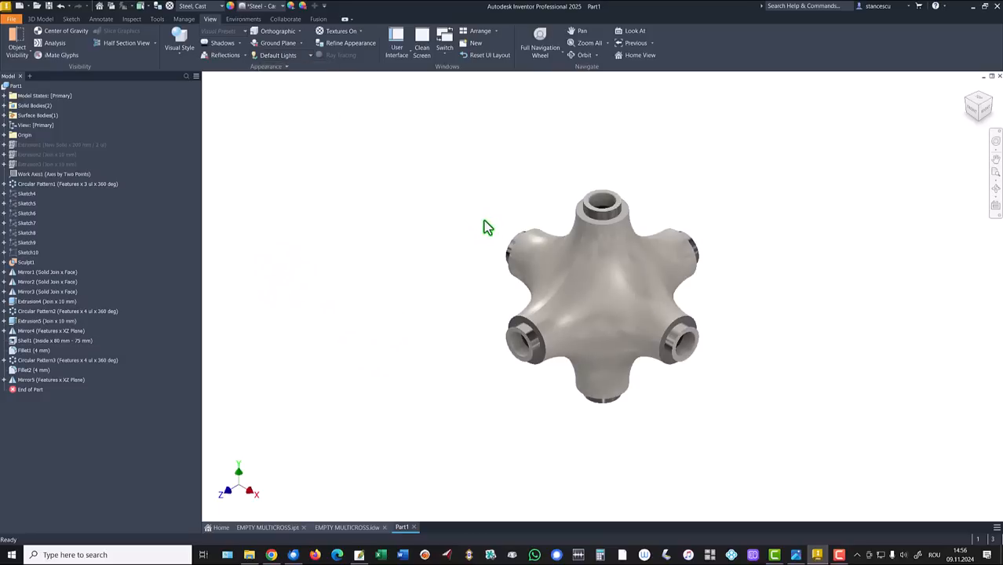